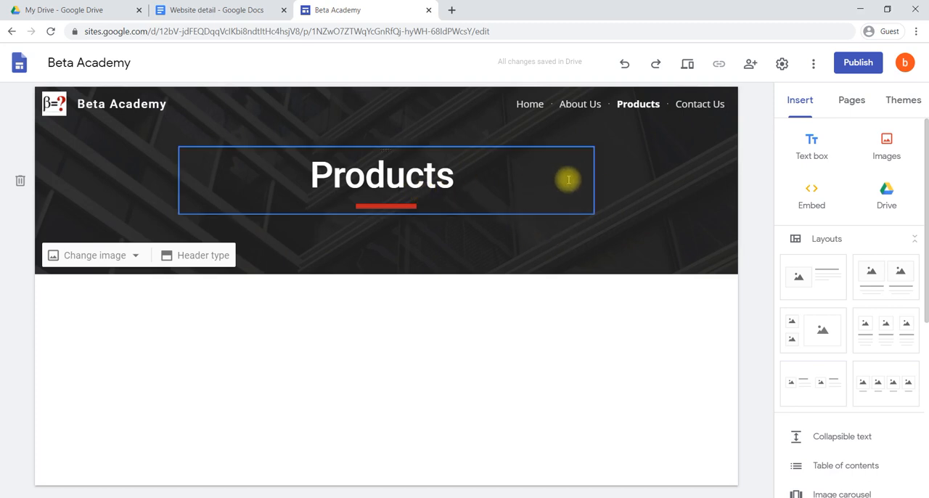
Add a subpage named Portfolio Management under the Products page
{"action": "left_click", "coordinate": [853, 102]}
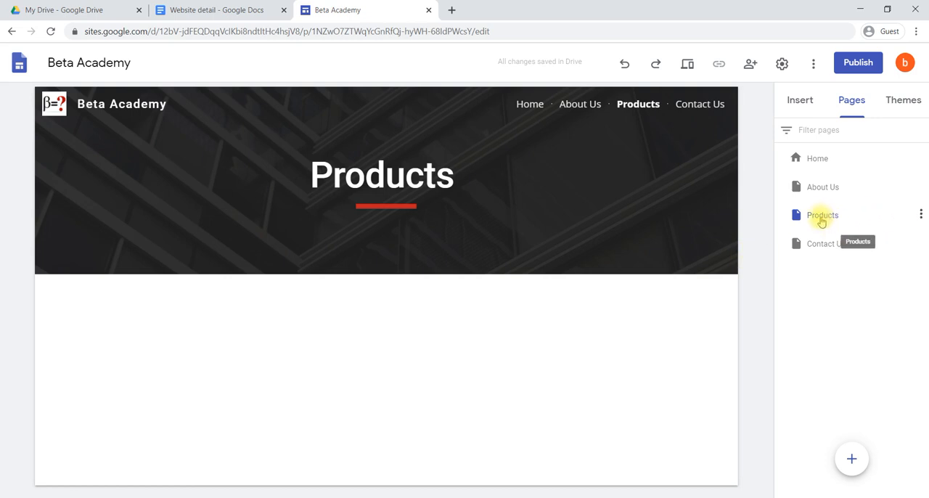
{"action": "left_click", "coordinate": [921, 215]}
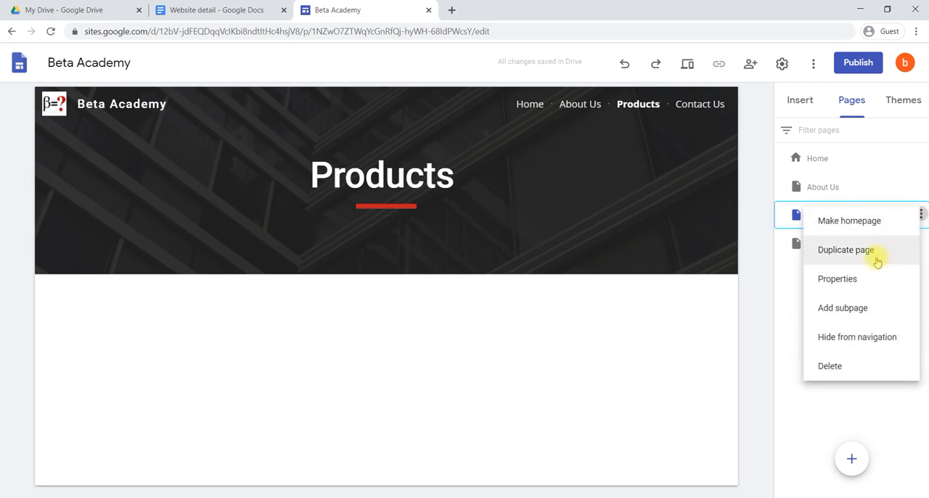
{"action": "left_click", "coordinate": [874, 310]}
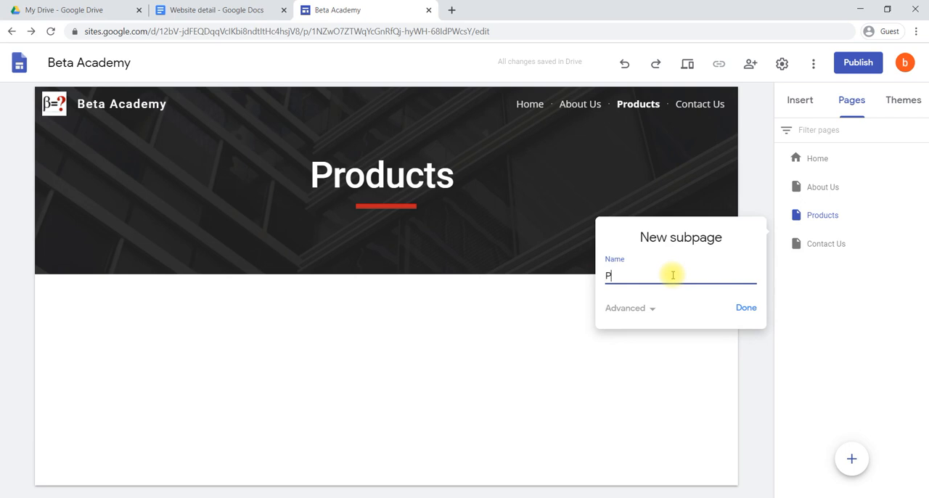
{"action": "type", "text": "Portfolio Managem"}
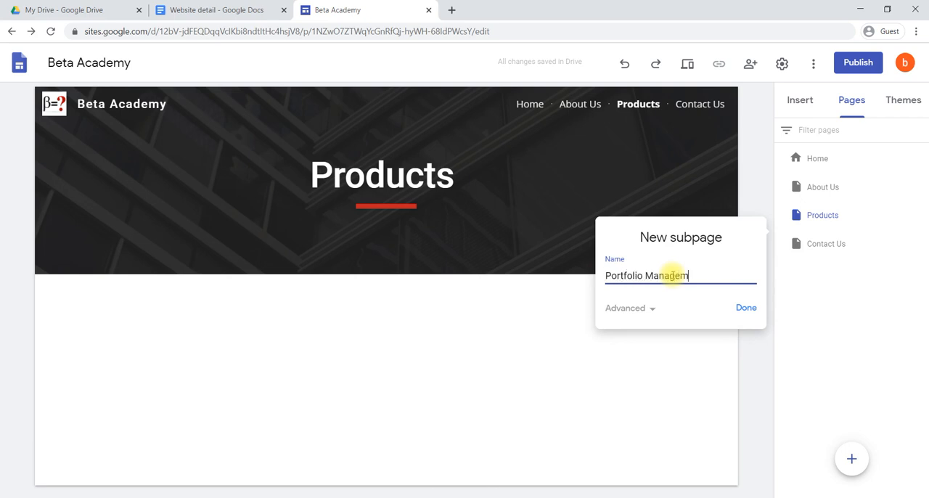
{"action": "type", "text": "ent"}
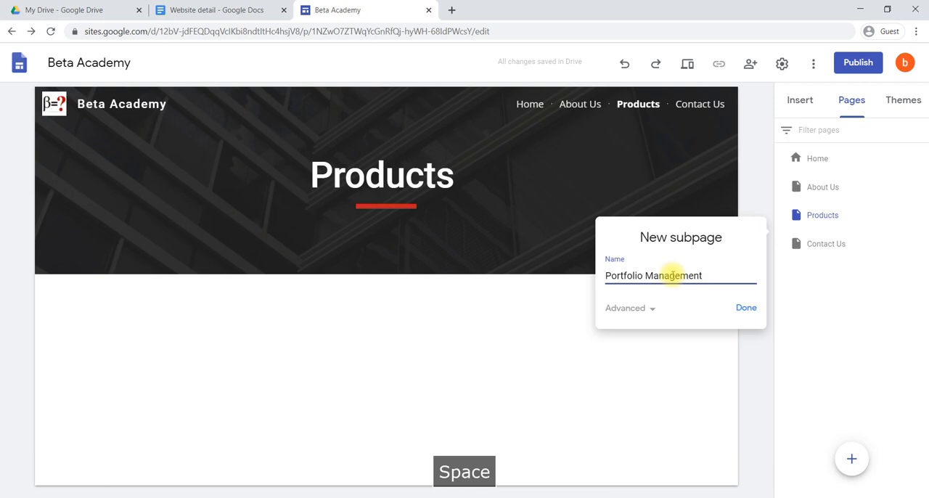
{"action": "left_click", "coordinate": [748, 309]}
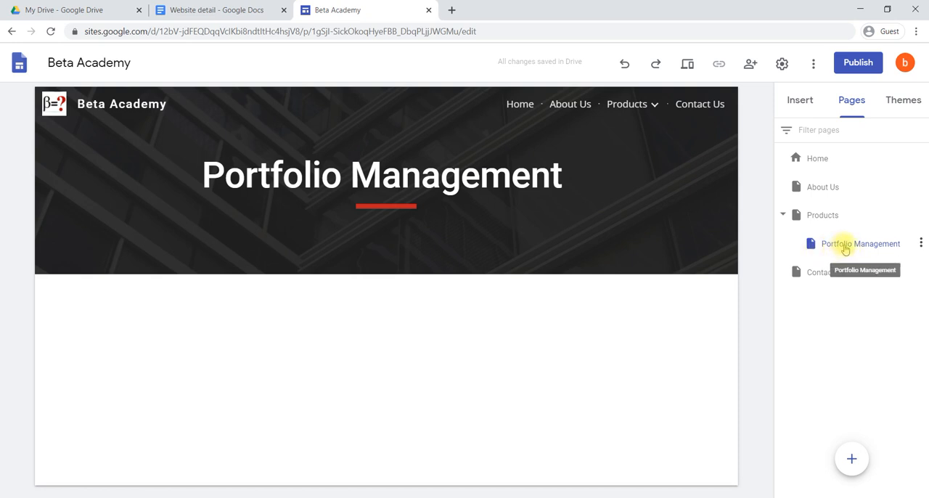
{"action": "left_click", "coordinate": [785, 216]}
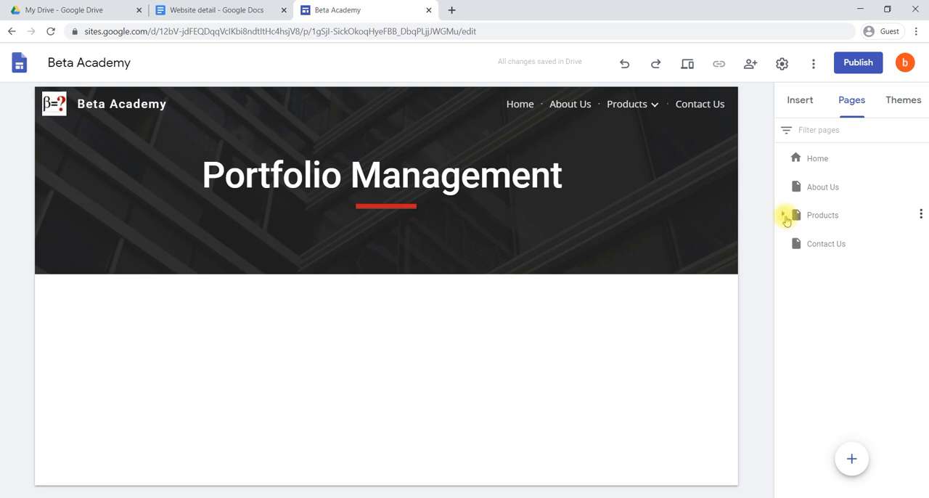
{"action": "left_click", "coordinate": [784, 216]}
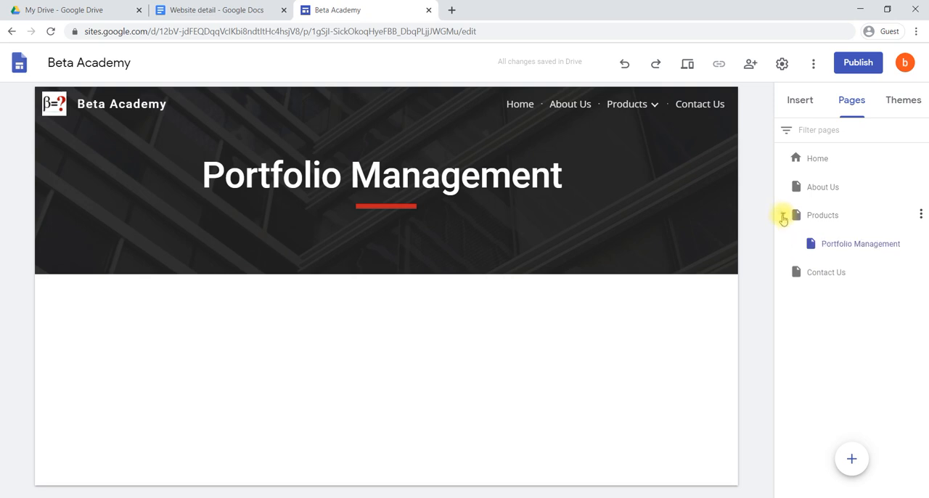
{"action": "left_click", "coordinate": [783, 216]}
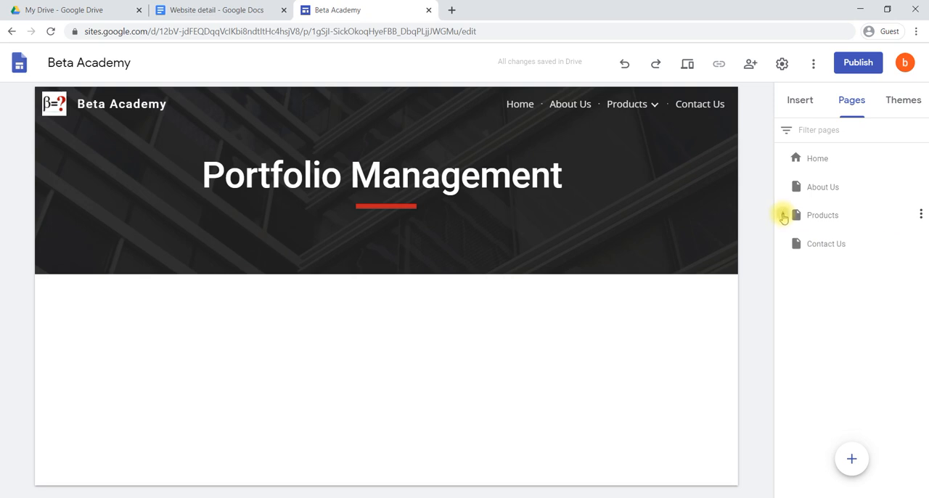
{"action": "left_click", "coordinate": [783, 216]}
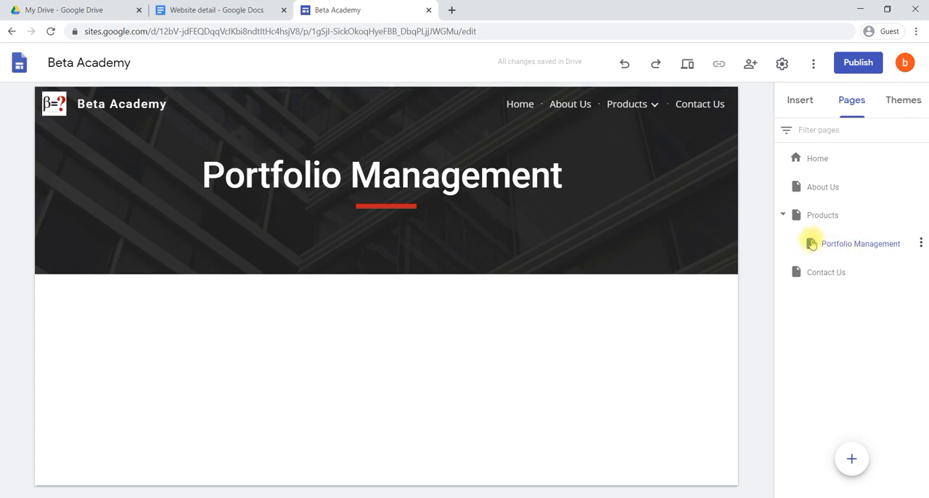
Change the Portfolio Management page's header image to the gallery photo of a laptop, coffee cup and notebook on a wooden desk
{"action": "left_click", "coordinate": [852, 243]}
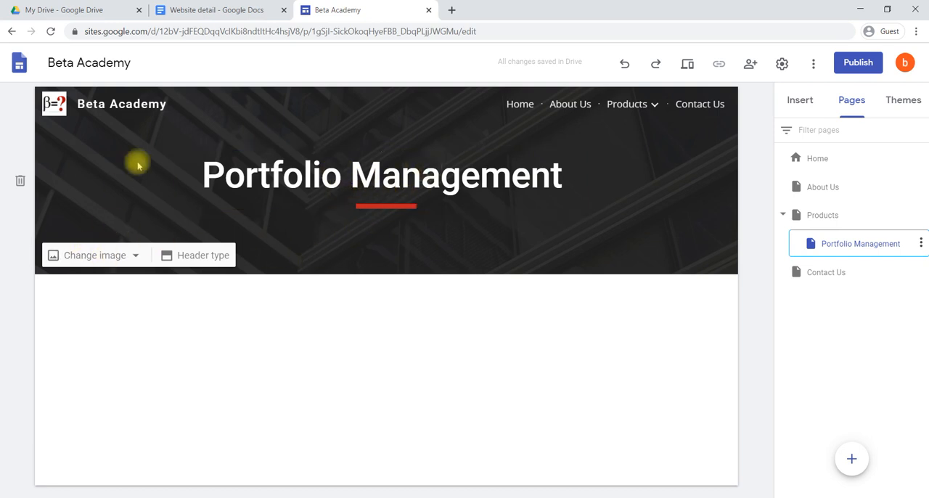
{"action": "left_click", "coordinate": [96, 257]}
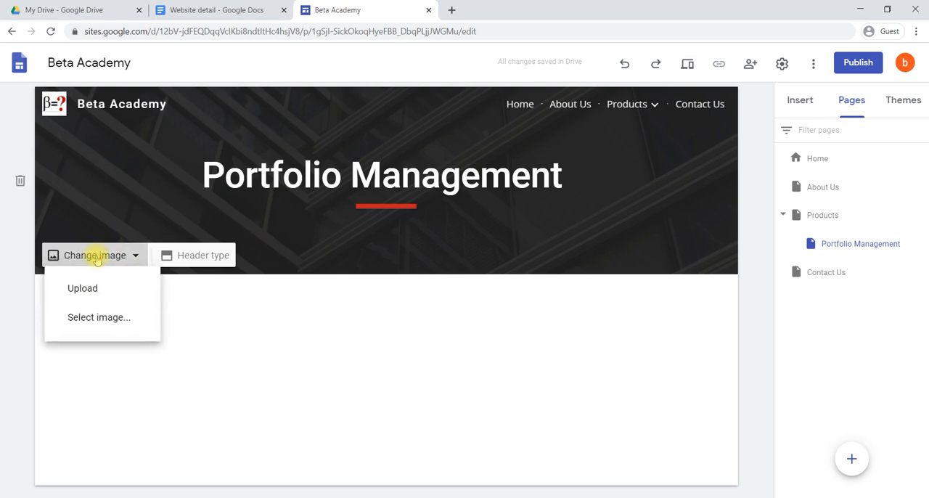
{"action": "left_click", "coordinate": [105, 325]}
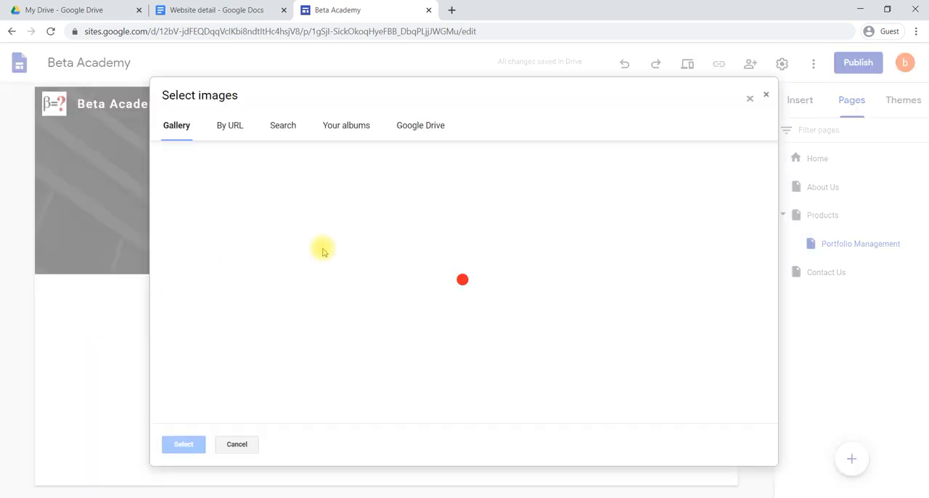
{"action": "scroll", "coordinate": [445, 282], "scroll_direction": "down", "scroll_amount": 1}
{"action": "scroll", "coordinate": [445, 281], "scroll_direction": "down", "scroll_amount": 3}
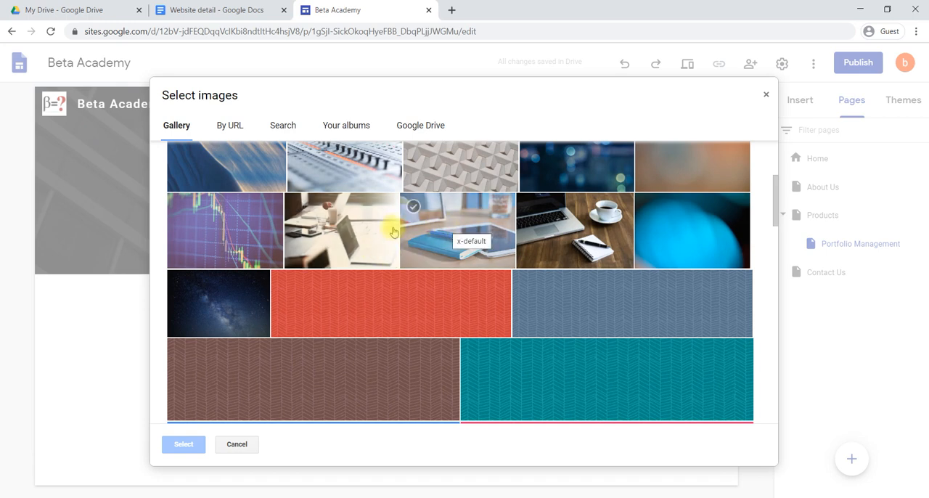
{"action": "left_click", "coordinate": [565, 227]}
{"action": "left_click", "coordinate": [184, 446]}
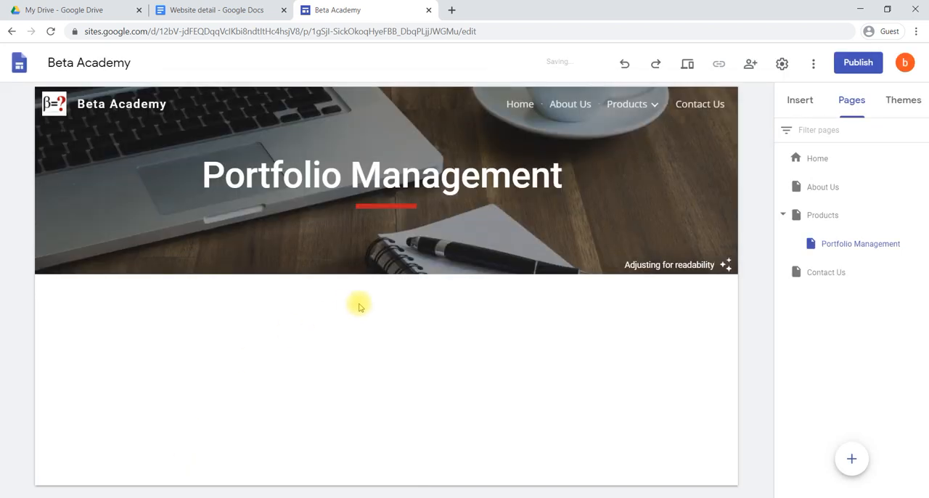
{"action": "mouse_move", "coordinate": [243, 222]}
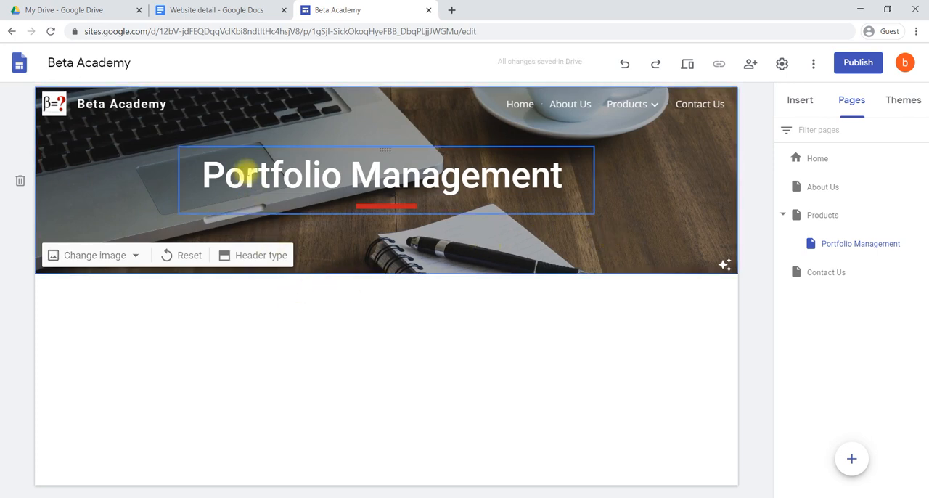
{"action": "left_click", "coordinate": [233, 256]}
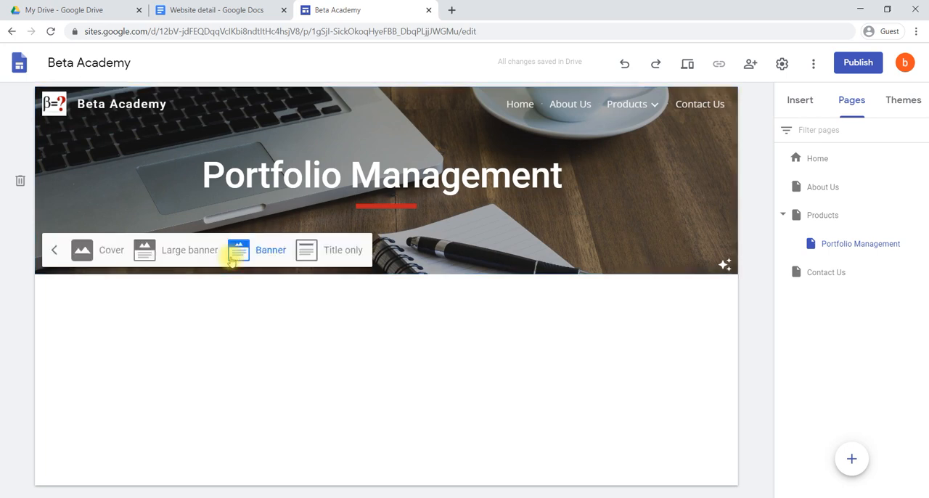
{"action": "left_click", "coordinate": [280, 316]}
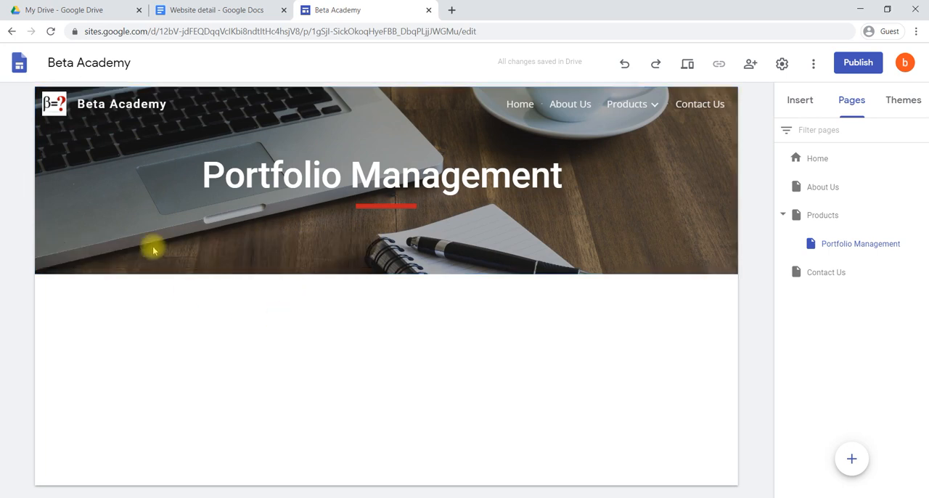
{"action": "mouse_move", "coordinate": [288, 243]}
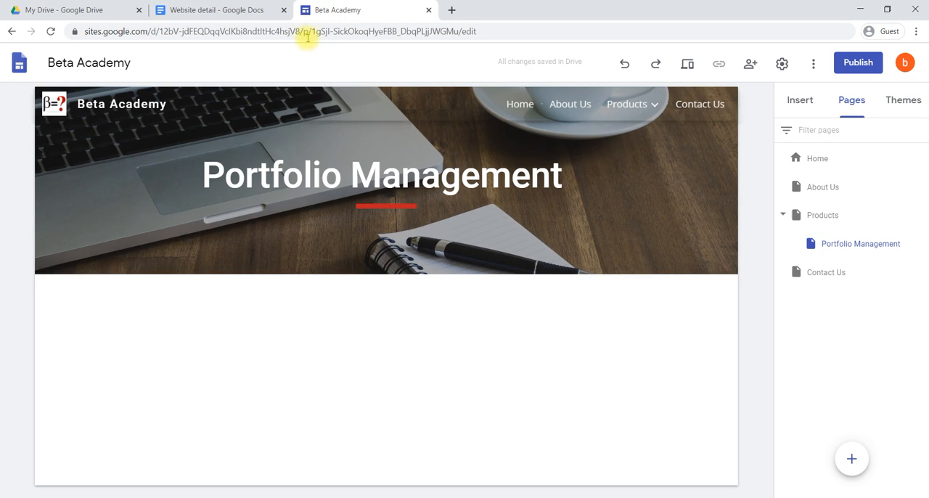
Switch to the Website detail document and review the Products section with the course description
{"action": "left_click", "coordinate": [236, 7]}
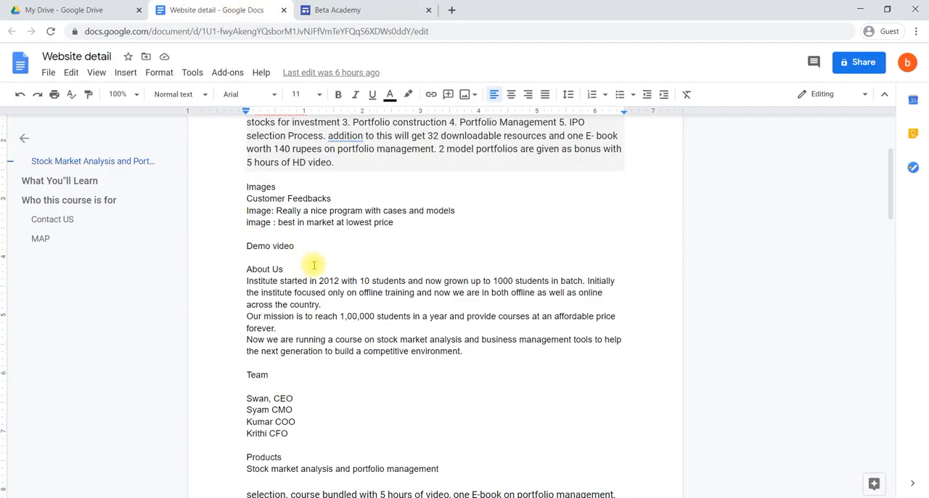
{"action": "scroll", "coordinate": [312, 262], "scroll_direction": "down", "scroll_amount": 3}
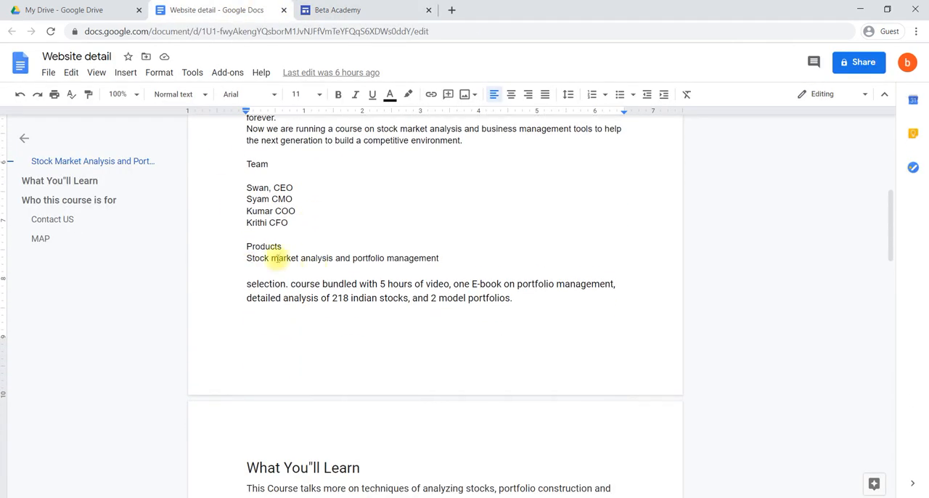
{"action": "scroll", "coordinate": [269, 313], "scroll_direction": "down", "scroll_amount": 1}
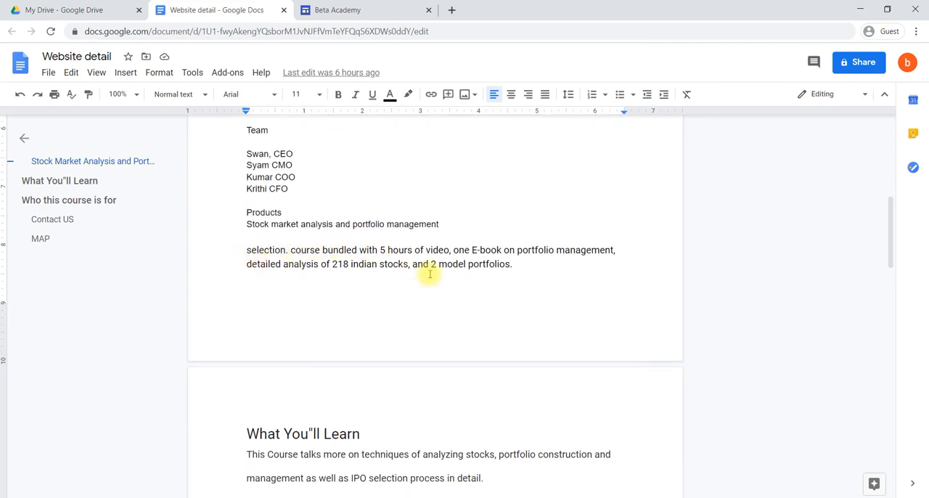
{"action": "scroll", "coordinate": [428, 273], "scroll_direction": "down", "scroll_amount": 1}
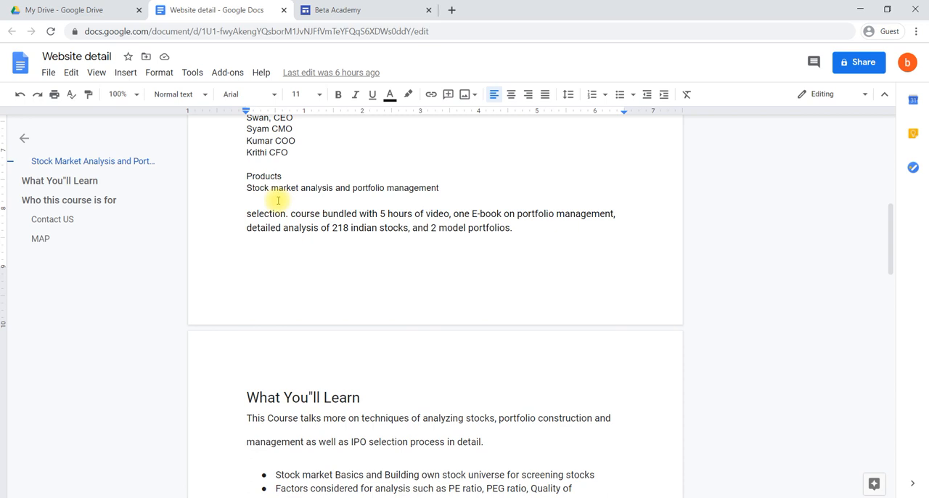
Return to the Beta Academy site and insert an empty text box below the Portfolio Management header
{"action": "left_click", "coordinate": [336, 7]}
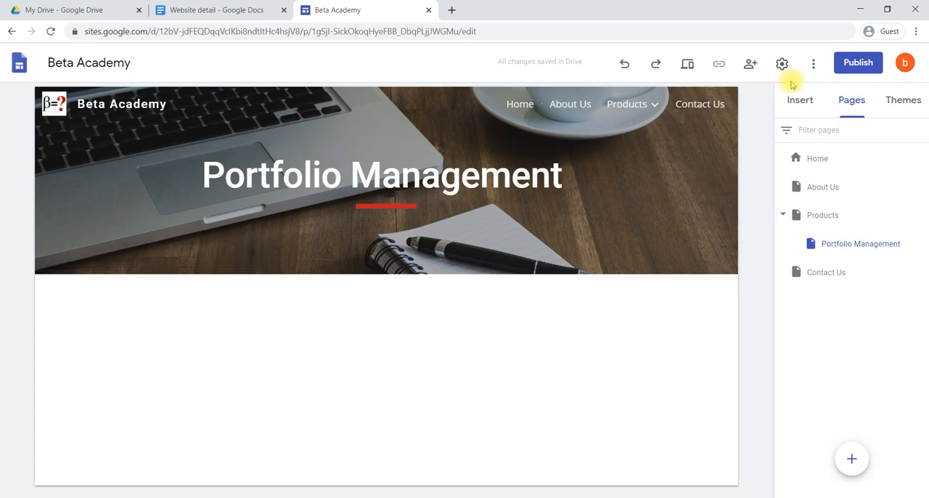
{"action": "left_click", "coordinate": [798, 104]}
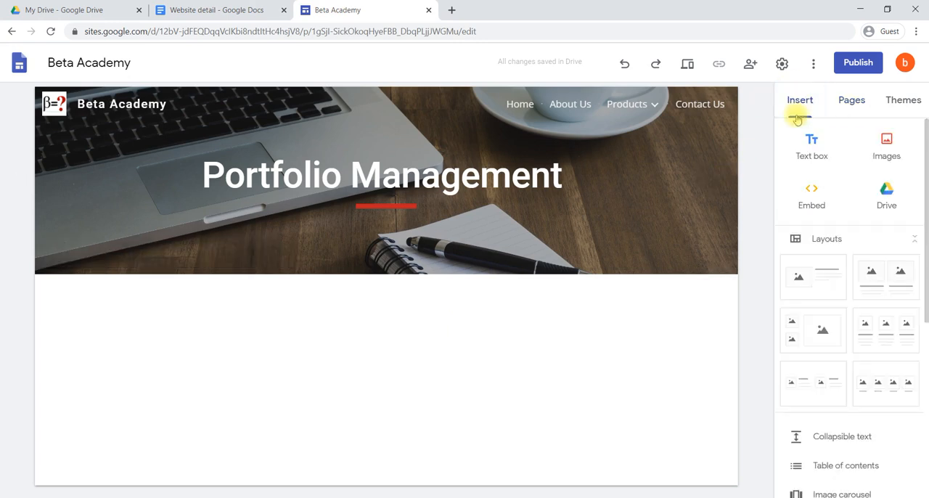
{"action": "left_click", "coordinate": [814, 148]}
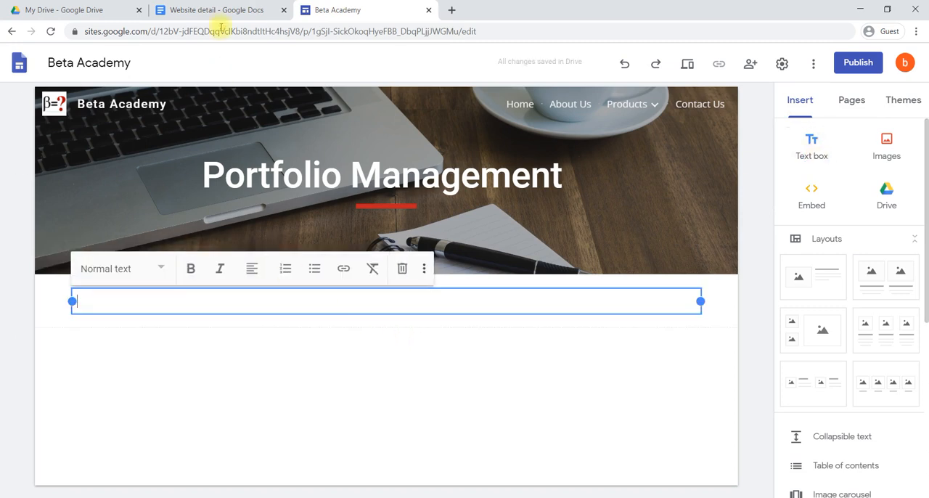
Copy the course description from "course bundled with 5 hours of video" to "2 model portfolios." in Website detail into the new text box
{"action": "left_click", "coordinate": [217, 10]}
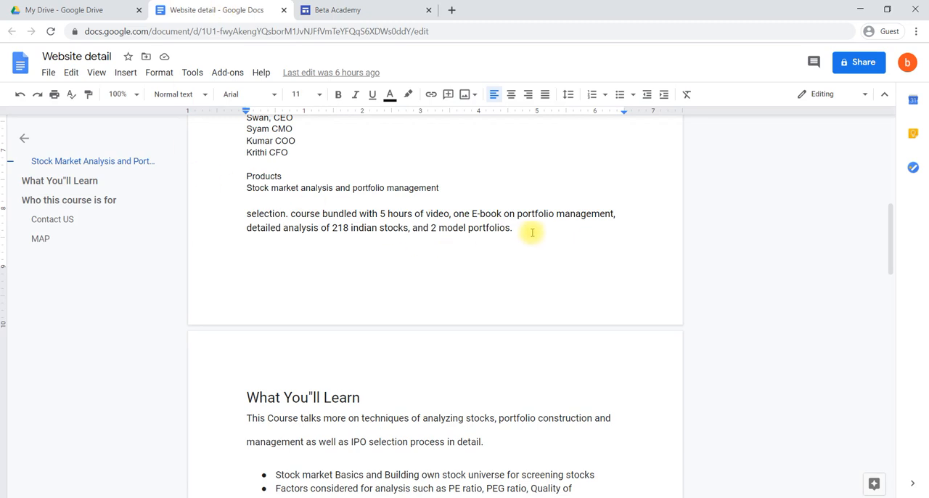
{"action": "left_click_drag", "start_coordinate": [527, 230], "coordinate": [291, 218]}
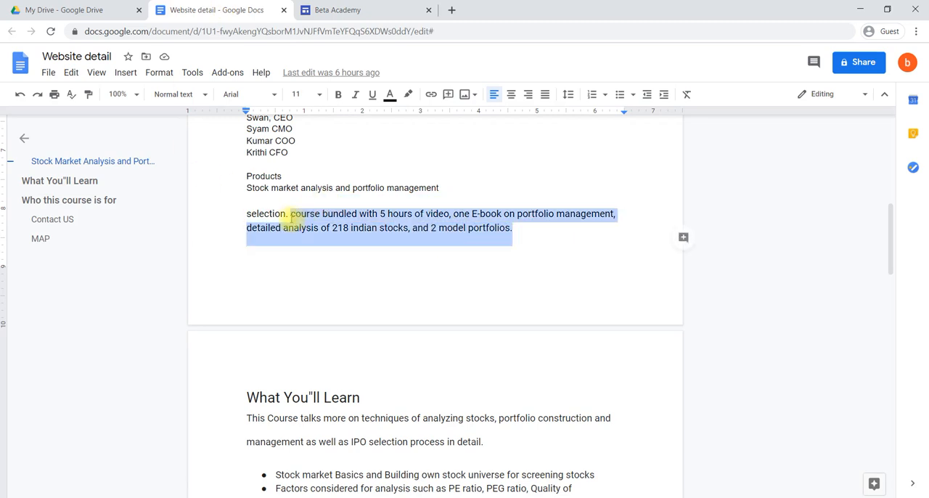
{"action": "key", "text": "ctrl+c"}
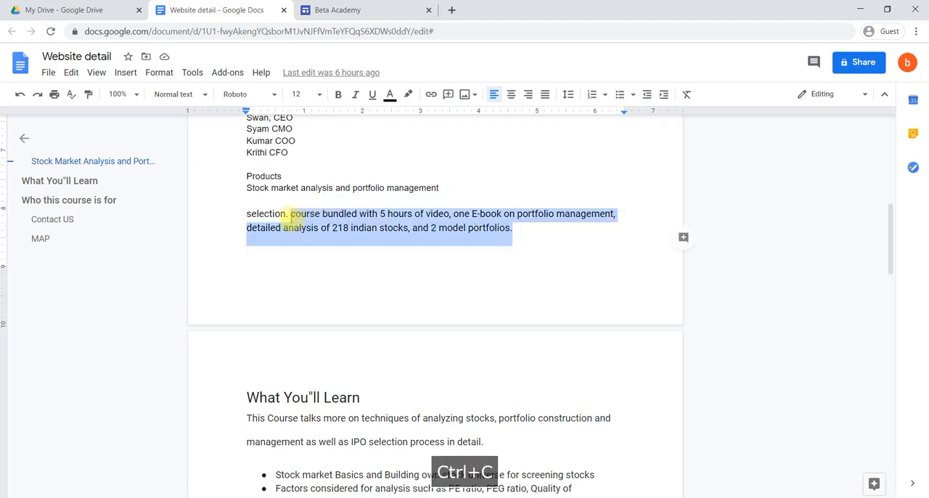
{"action": "left_click", "coordinate": [349, 9]}
{"action": "left_click", "coordinate": [269, 303]}
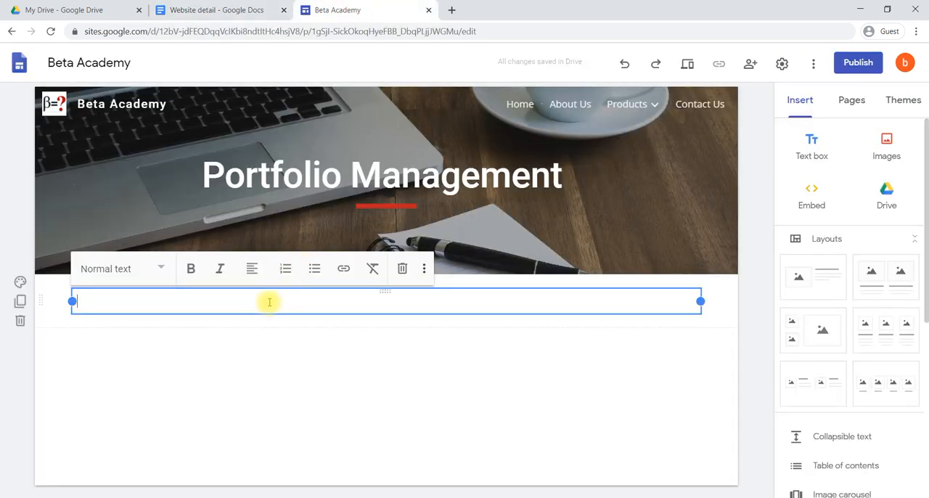
{"action": "key", "text": "ctrl+v"}
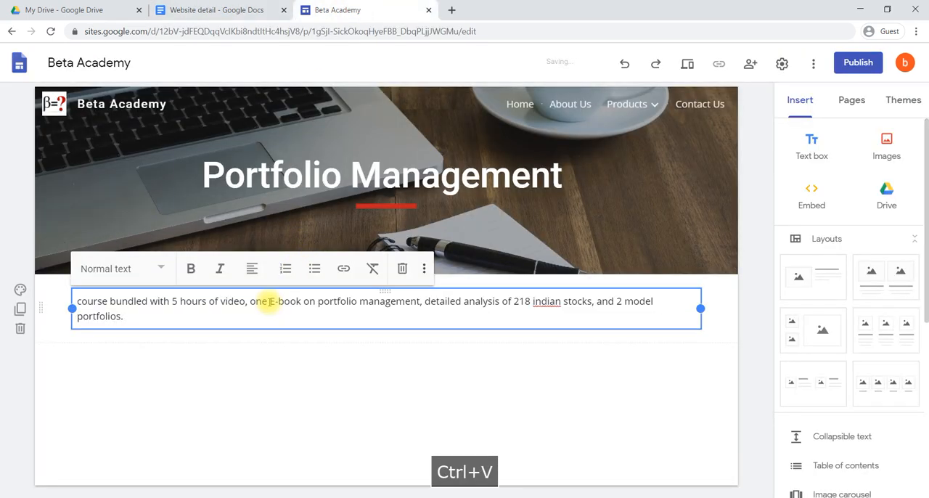
{"action": "left_click", "coordinate": [222, 378]}
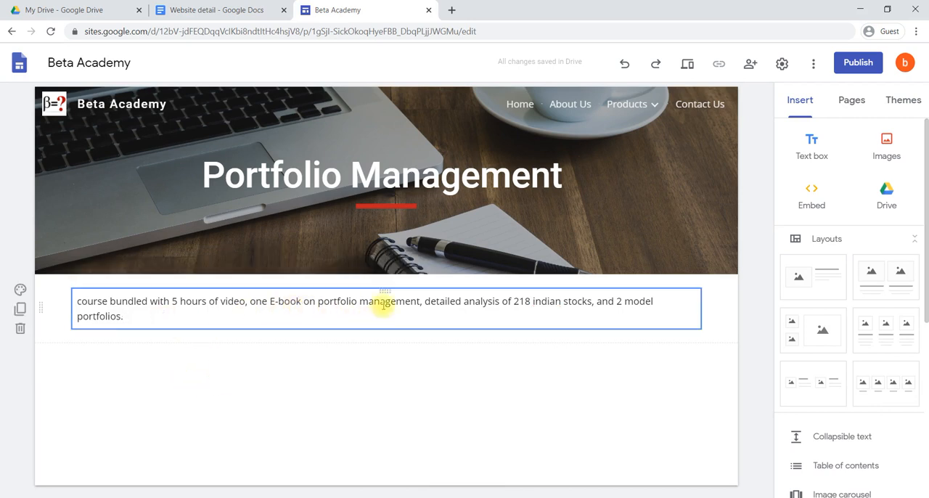
Try moving the course description text box into the header banner and repositioning it, and undo both moves
{"action": "left_click_drag", "start_coordinate": [386, 290], "coordinate": [384, 245]}
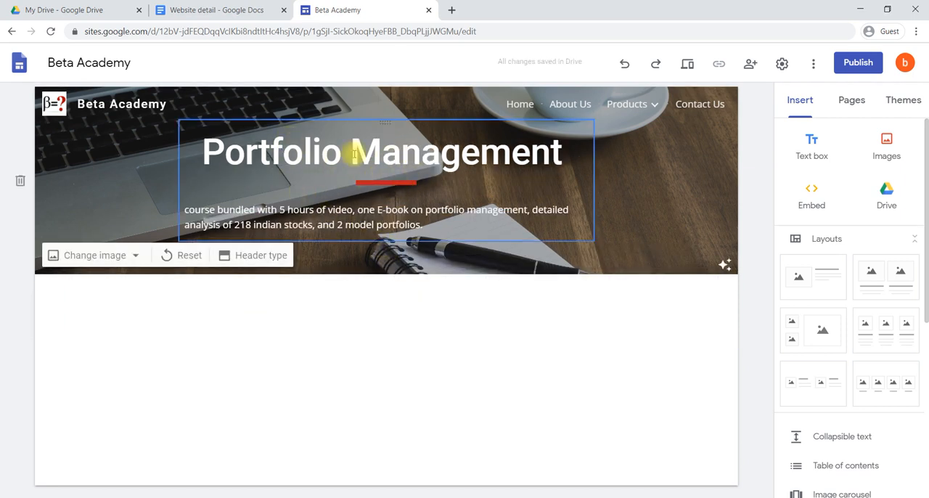
{"action": "left_click_drag", "start_coordinate": [385, 196], "coordinate": [380, 230]}
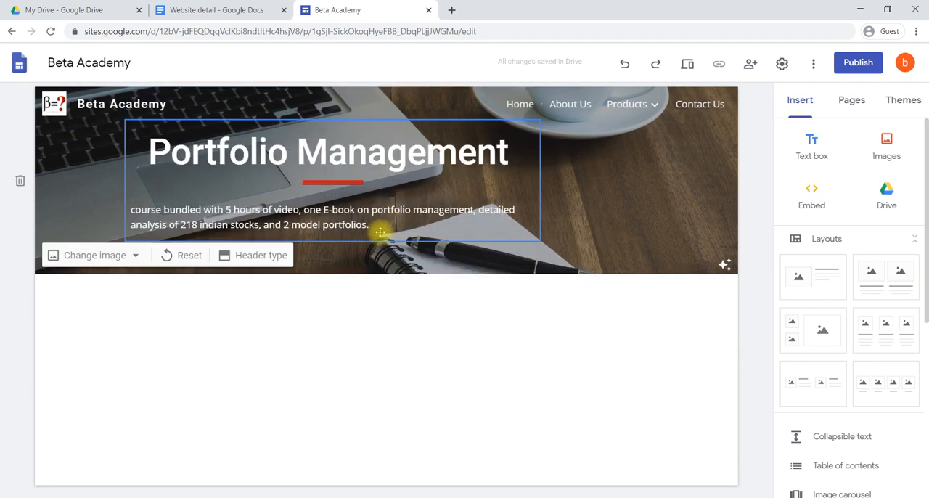
{"action": "key", "text": "ctrl+z"}
{"action": "key", "text": "ctrl+z"}
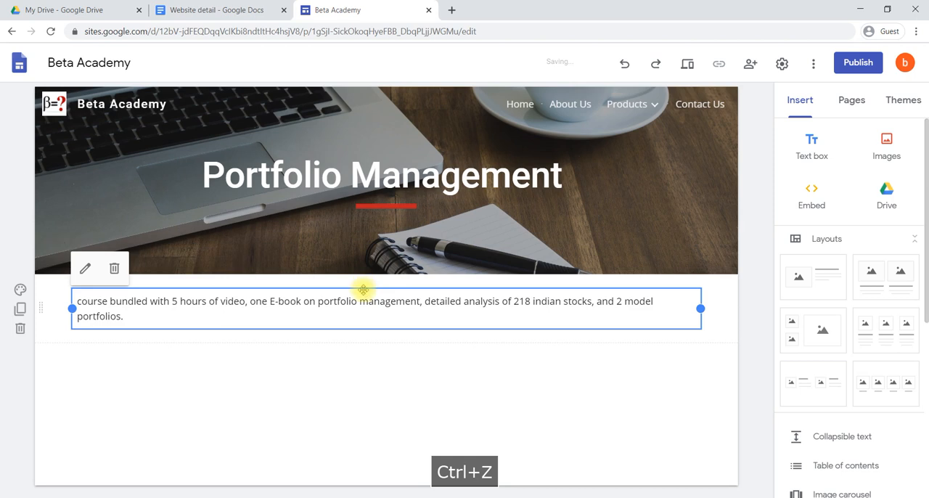
Move the course description text box into the header banner beneath the title, and toggle the banner's readability adjustment off and back on
{"action": "left_click_drag", "start_coordinate": [385, 290], "coordinate": [366, 210]}
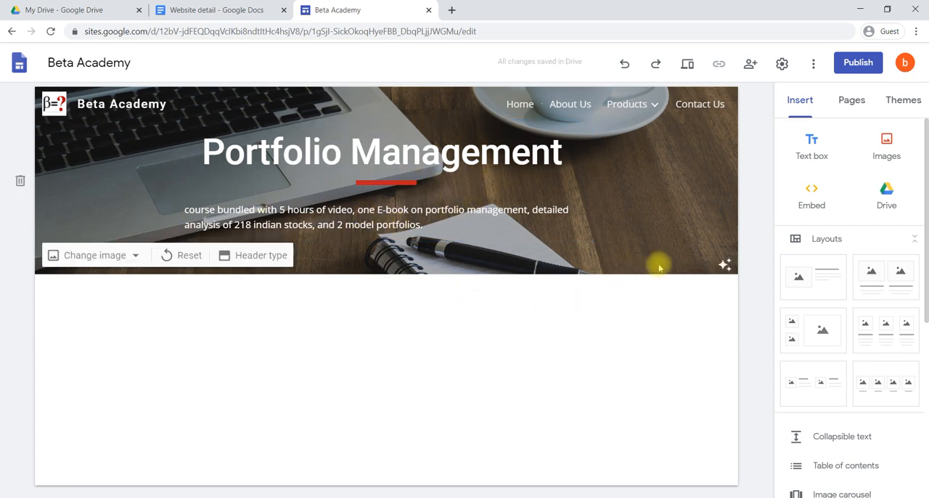
{"action": "left_click", "coordinate": [726, 265]}
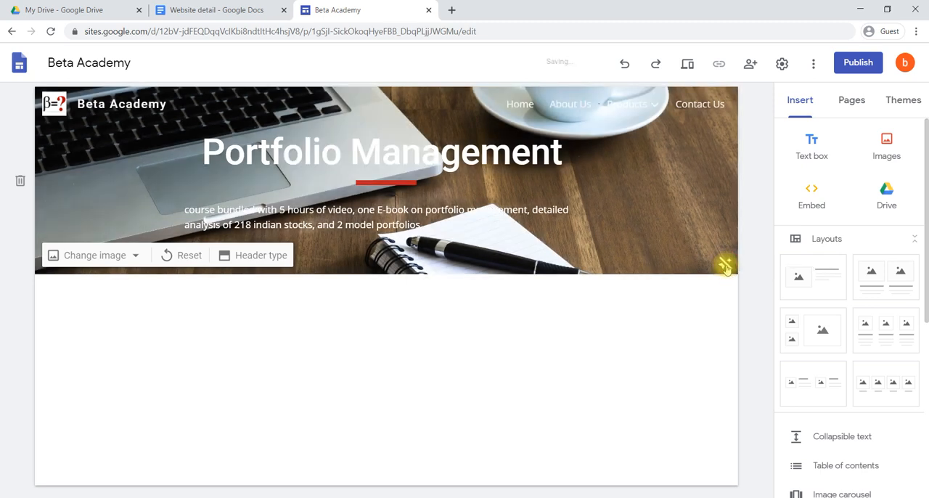
{"action": "left_click", "coordinate": [725, 266]}
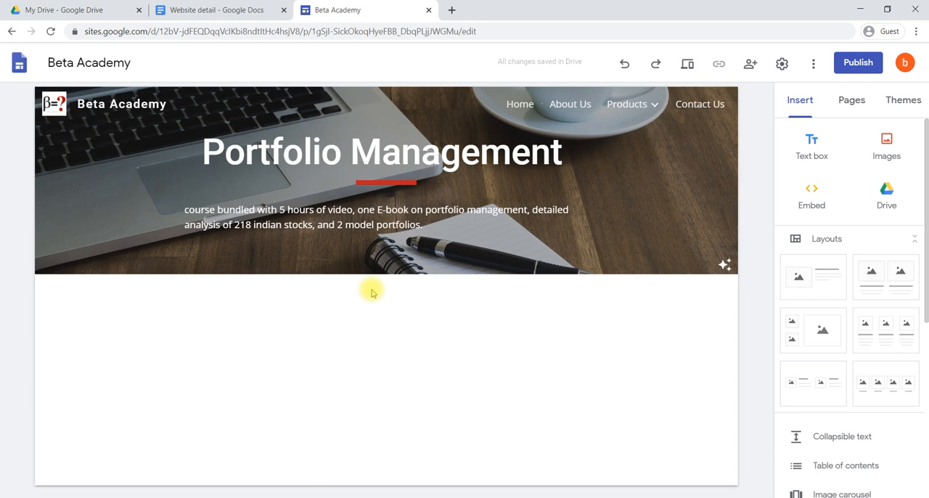
Check the course sections in the Website detail document, then return to the Beta Academy site and insert a text box below the header
{"action": "key", "text": "ctrl+shift+Tab"}
{"action": "scroll", "coordinate": [390, 424], "scroll_direction": "down", "scroll_amount": 2}
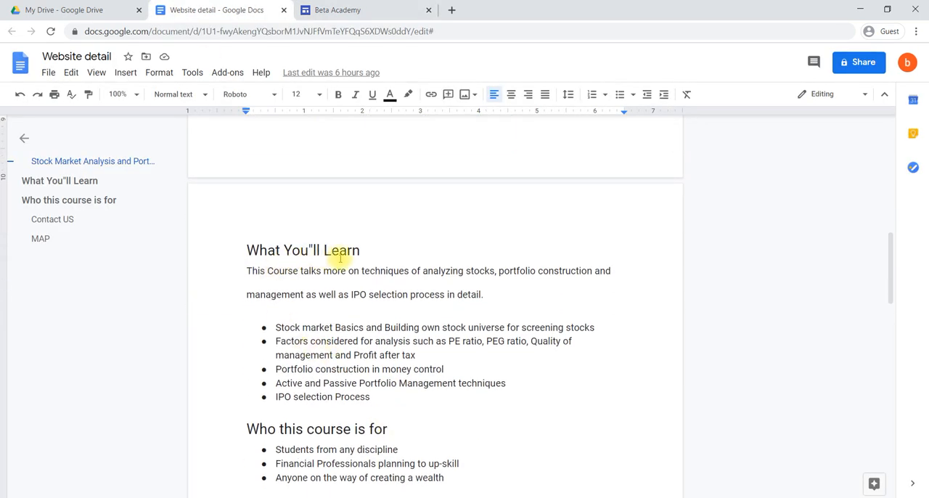
{"action": "left_click", "coordinate": [330, 10]}
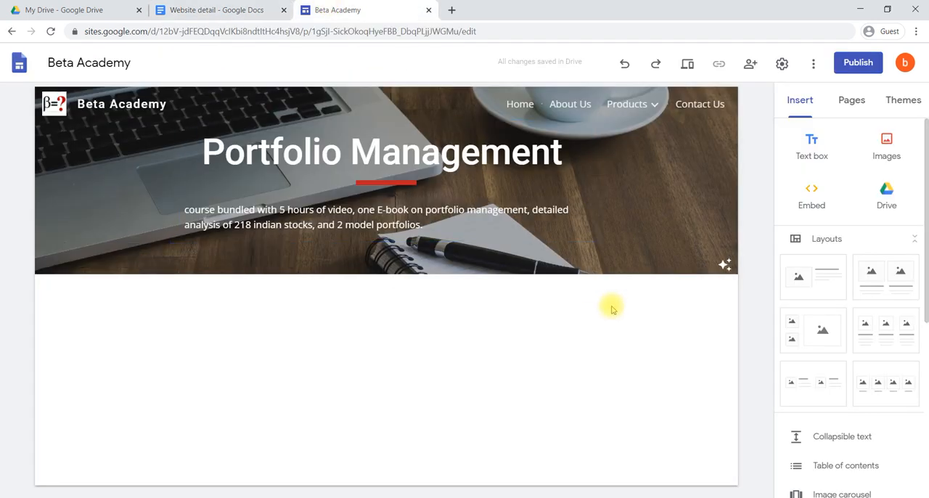
{"action": "scroll", "coordinate": [816, 433], "scroll_direction": "down", "scroll_amount": 2}
{"action": "scroll", "coordinate": [816, 433], "scroll_direction": "down", "scroll_amount": 1}
{"action": "scroll", "coordinate": [816, 433], "scroll_direction": "up", "scroll_amount": 3}
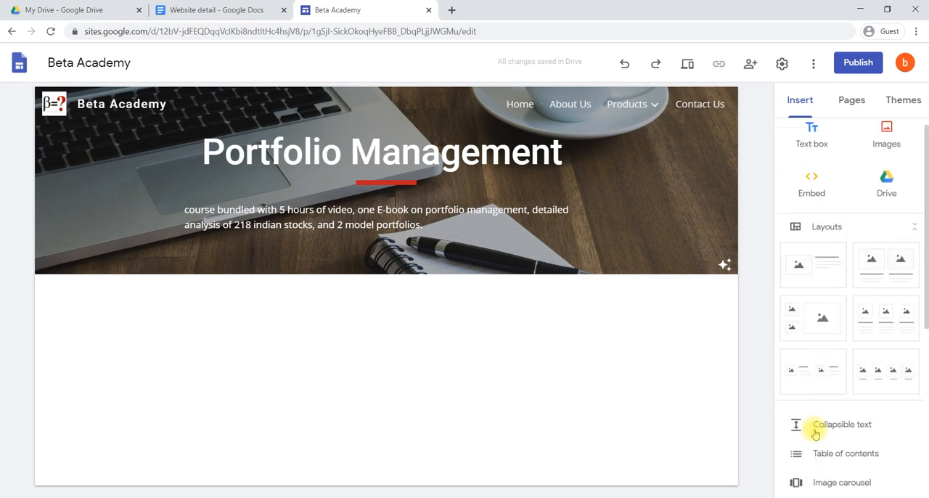
{"action": "left_click", "coordinate": [812, 145]}
Copy the What You"ll Learn section through "IPO selection Process" from Website detail into the new text box and remove the trailing empty line
{"action": "left_click", "coordinate": [240, 10]}
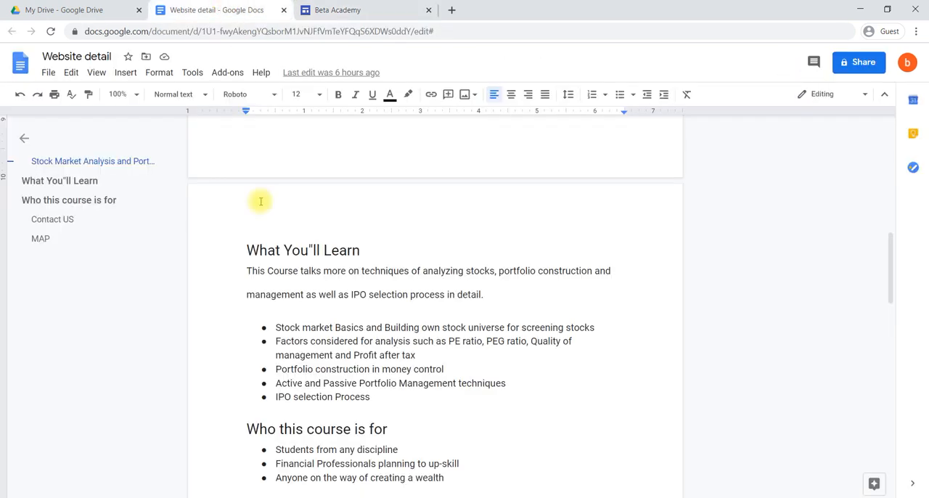
{"action": "left_click_drag", "start_coordinate": [388, 403], "coordinate": [243, 253]}
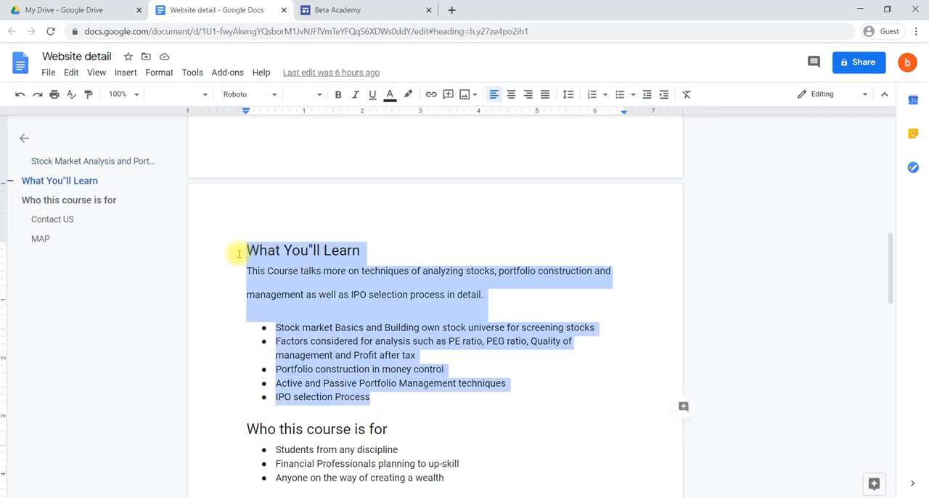
{"action": "key", "text": "ctrl+c"}
{"action": "left_click", "coordinate": [388, 8]}
{"action": "left_click", "coordinate": [242, 299]}
{"action": "key", "text": "ctrl+v"}
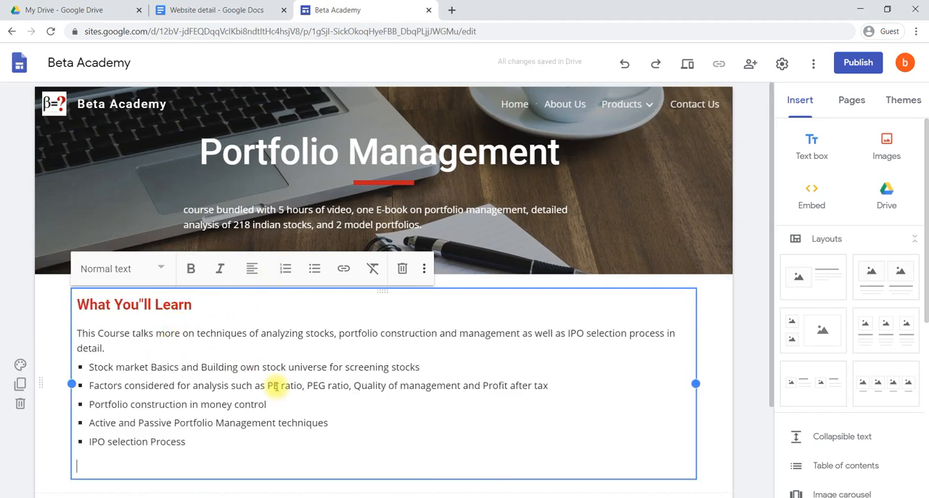
{"action": "key", "text": "BackSpace"}
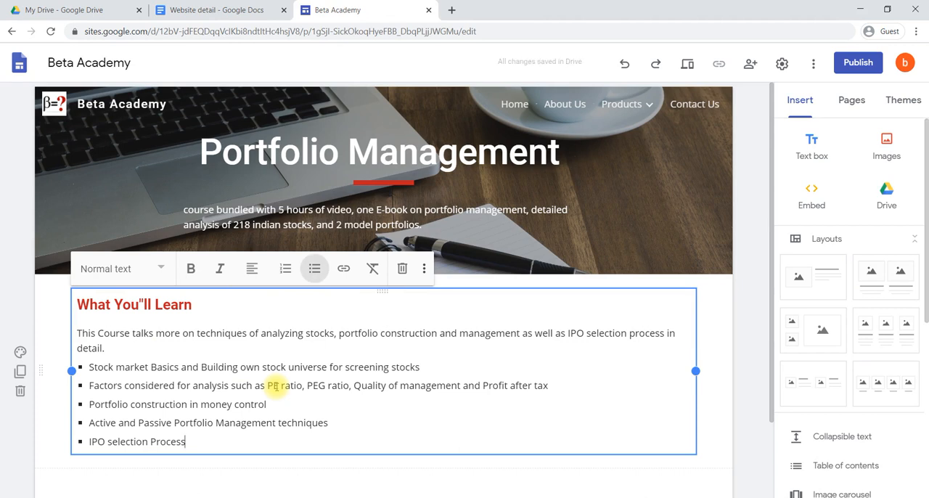
Try formatting the learning points as a numbered list and switch them back to a bulleted list
{"action": "left_click_drag", "start_coordinate": [201, 441], "coordinate": [85, 372]}
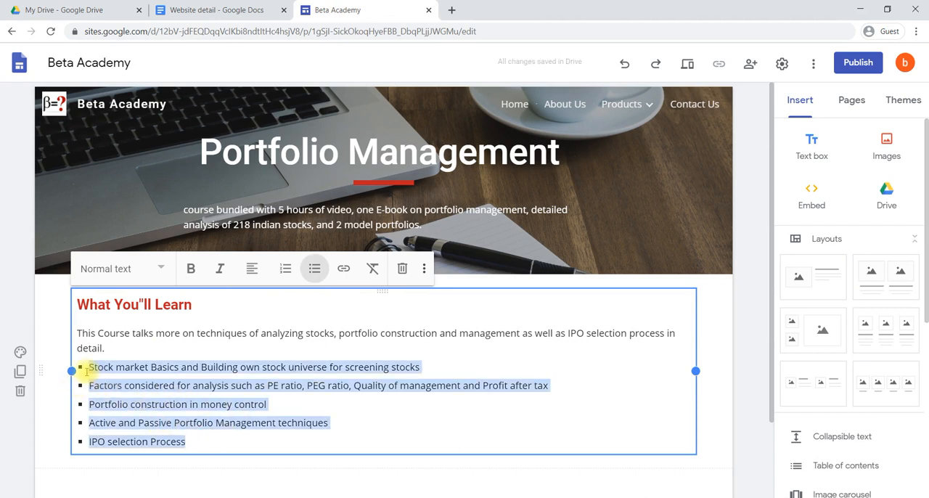
{"action": "left_click", "coordinate": [283, 271]}
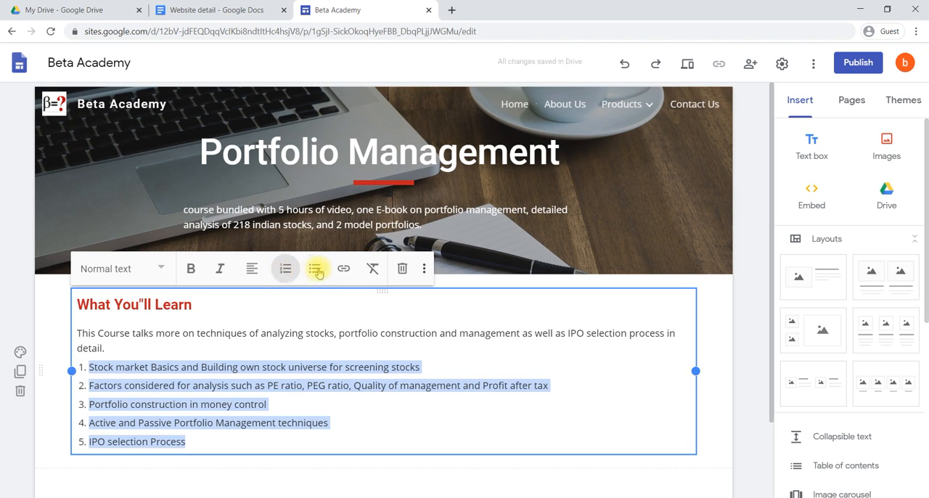
{"action": "left_click", "coordinate": [315, 270]}
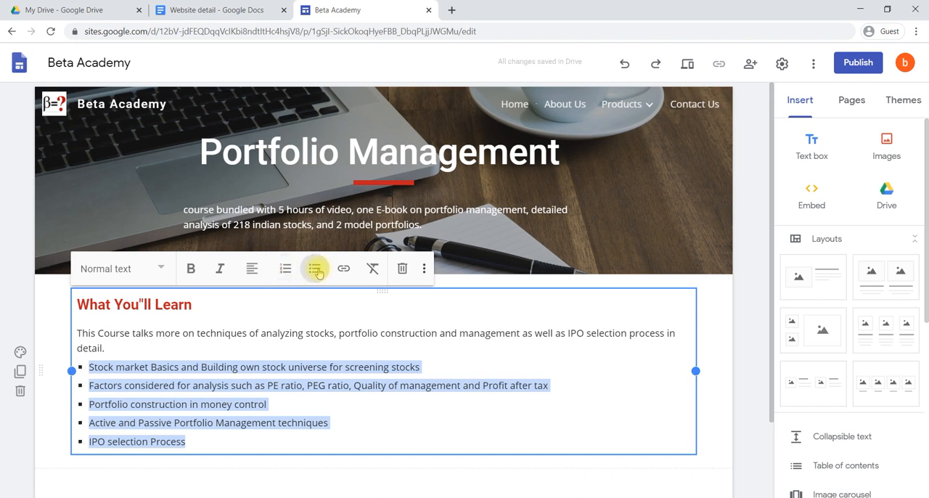
Set the background of the What You"ll Learn section to Emphasis 1
{"action": "left_click", "coordinate": [254, 467]}
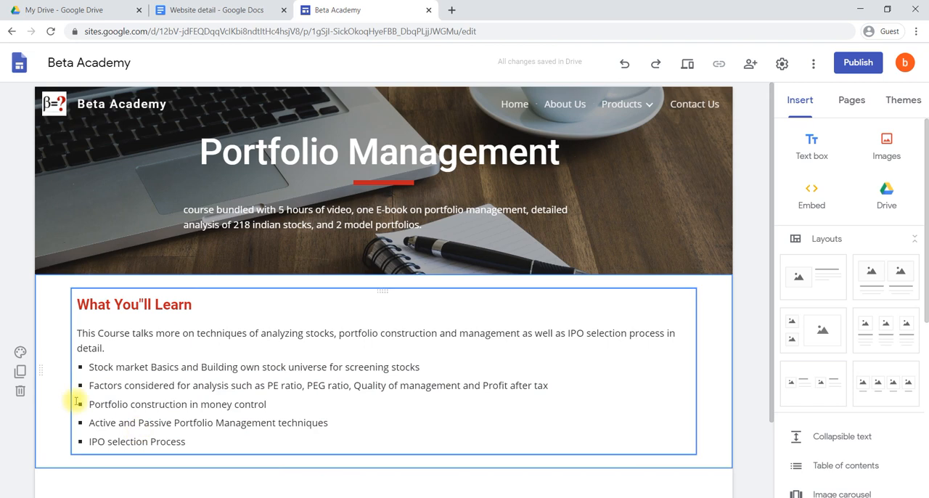
{"action": "left_click", "coordinate": [20, 353]}
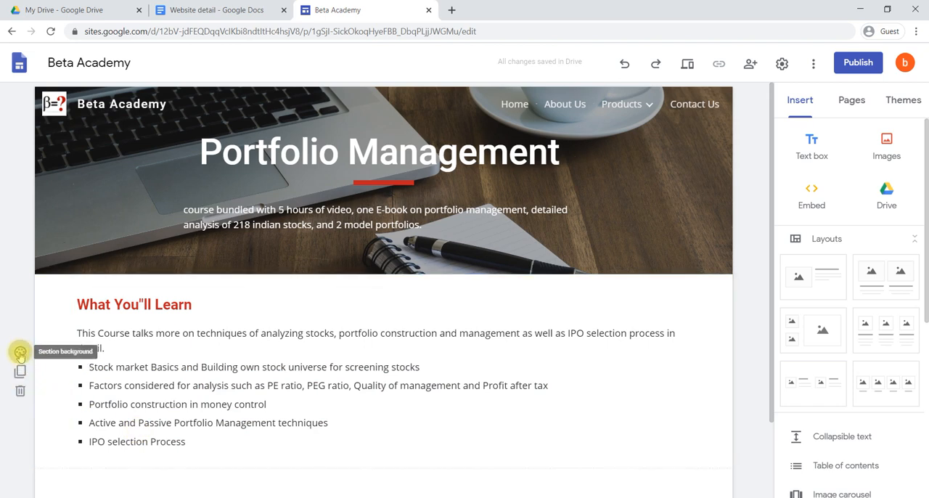
{"action": "left_click", "coordinate": [81, 404]}
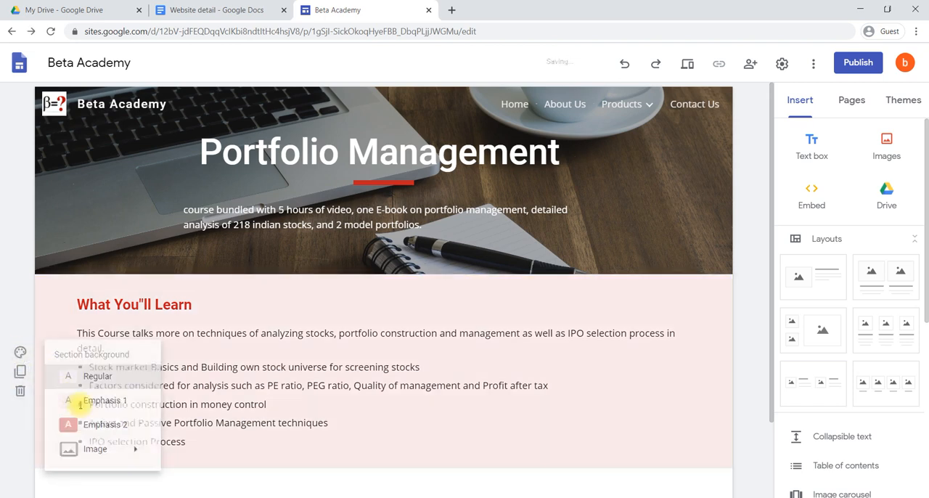
Insert a collapsible text block below the learning section and copy "Who this course is for" from Website detail into its heading
{"action": "scroll", "coordinate": [456, 376], "scroll_direction": "down", "scroll_amount": 2}
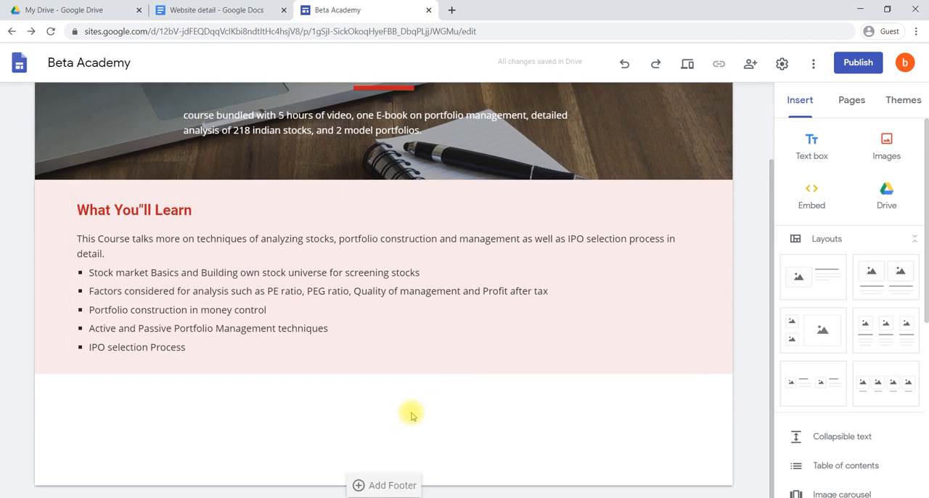
{"action": "left_click", "coordinate": [833, 439]}
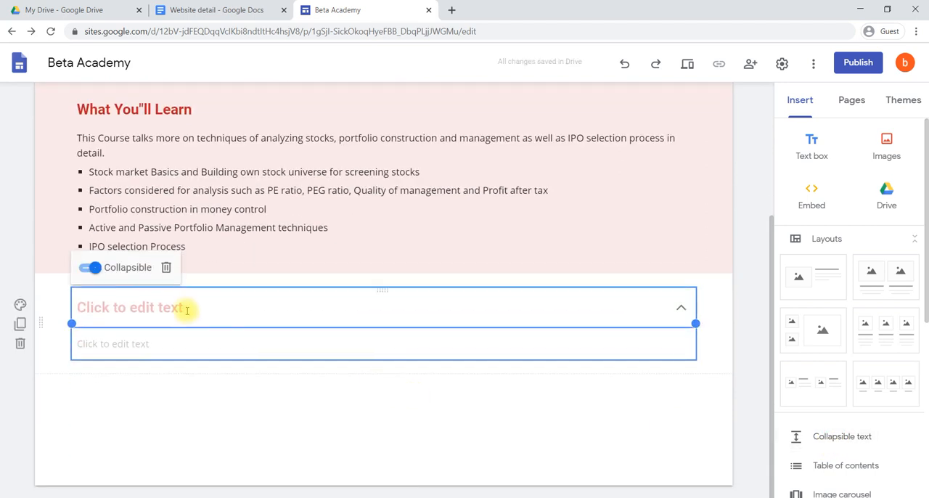
{"action": "left_click", "coordinate": [206, 10]}
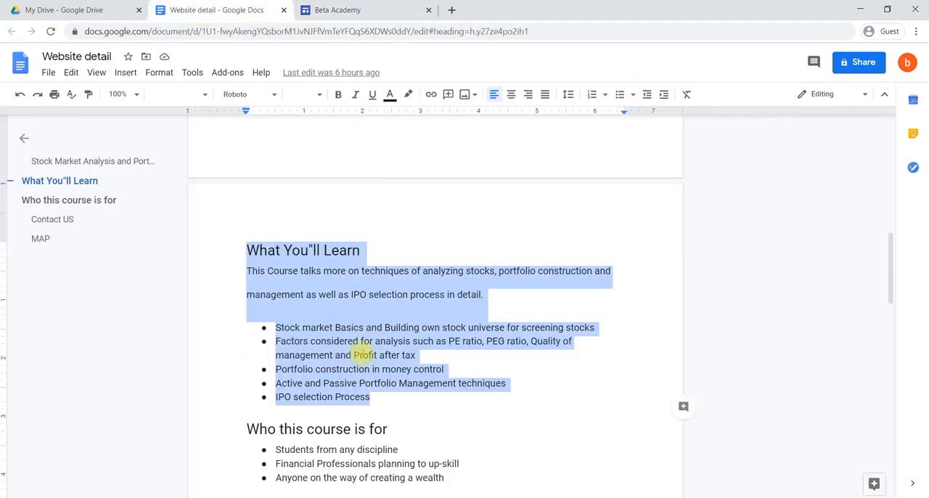
{"action": "scroll", "coordinate": [363, 354], "scroll_direction": "down", "scroll_amount": 2}
{"action": "left_click", "coordinate": [397, 277]}
{"action": "left_click_drag", "start_coordinate": [397, 277], "coordinate": [247, 274]}
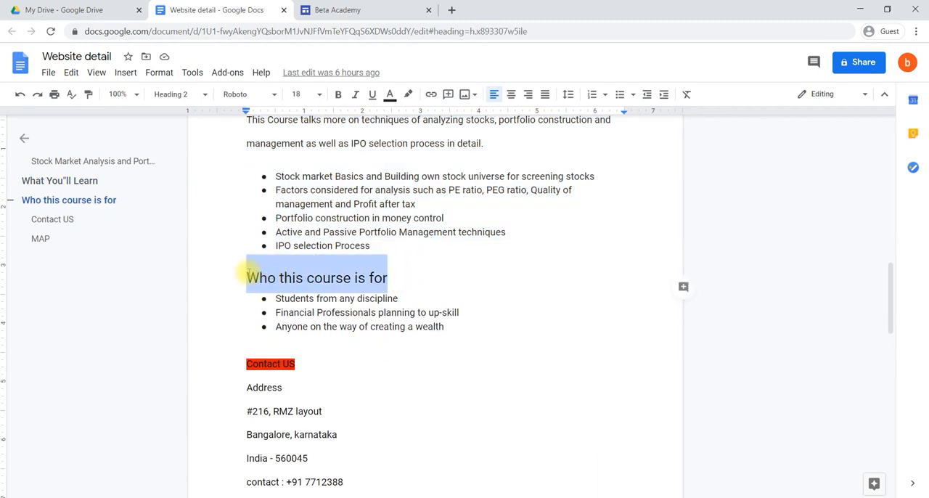
{"action": "key", "text": "ctrl+c"}
{"action": "left_click", "coordinate": [338, 10]}
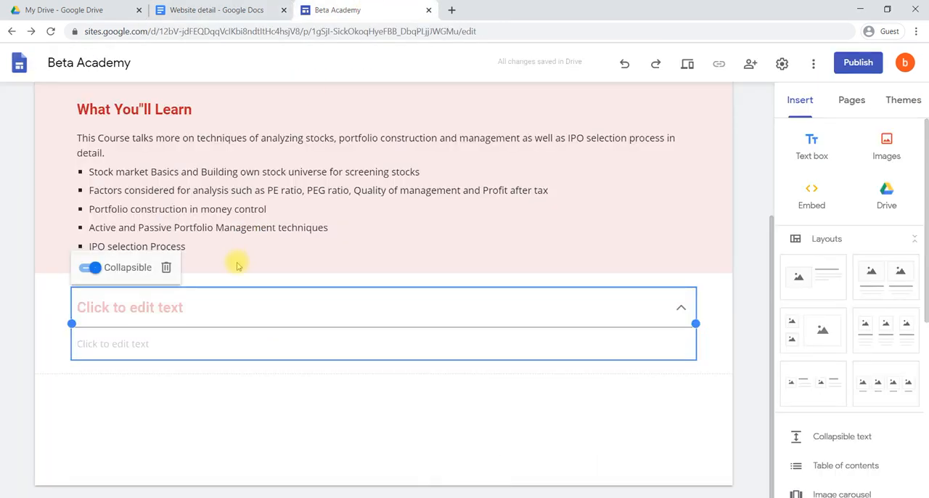
{"action": "left_click", "coordinate": [229, 308]}
{"action": "key", "text": "ctrl+v"}
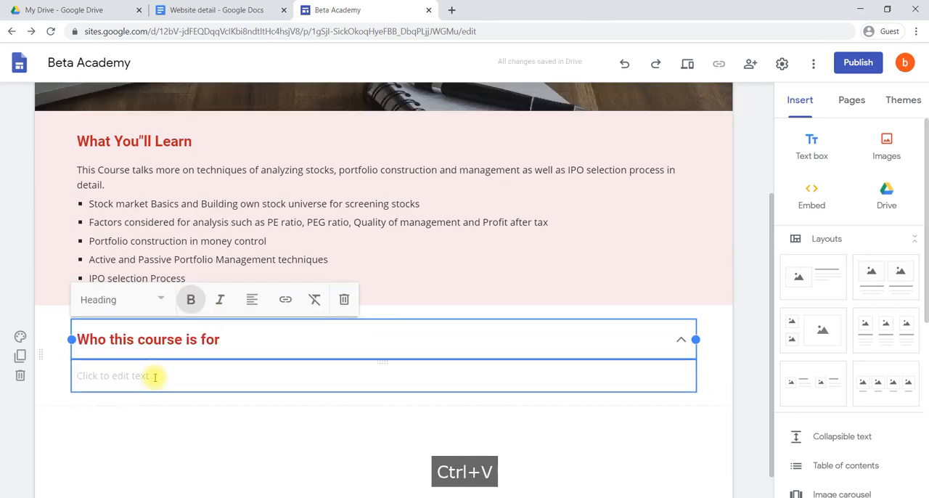
Copy the three audience bullets under "Who this course is for" from Website detail into the collapsible body and remove the trailing empty line
{"action": "left_click", "coordinate": [152, 375]}
{"action": "left_click", "coordinate": [215, 9]}
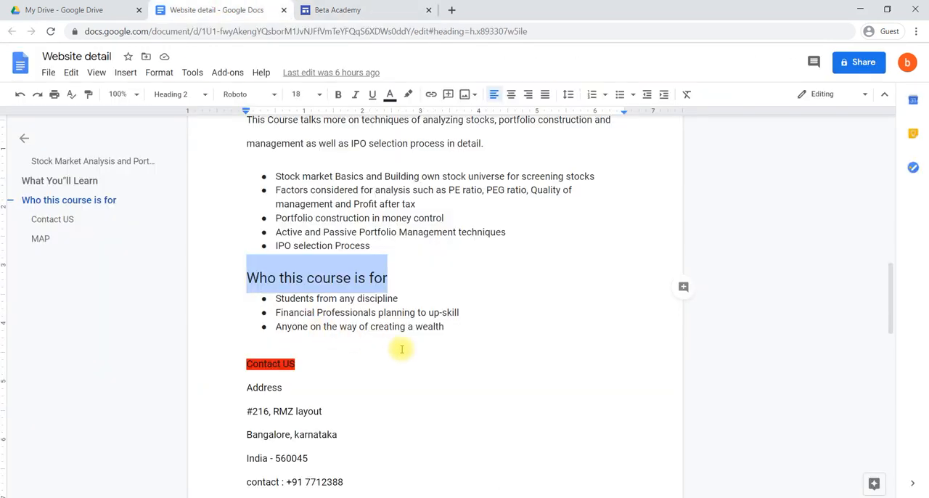
{"action": "left_click_drag", "start_coordinate": [443, 327], "coordinate": [274, 298]}
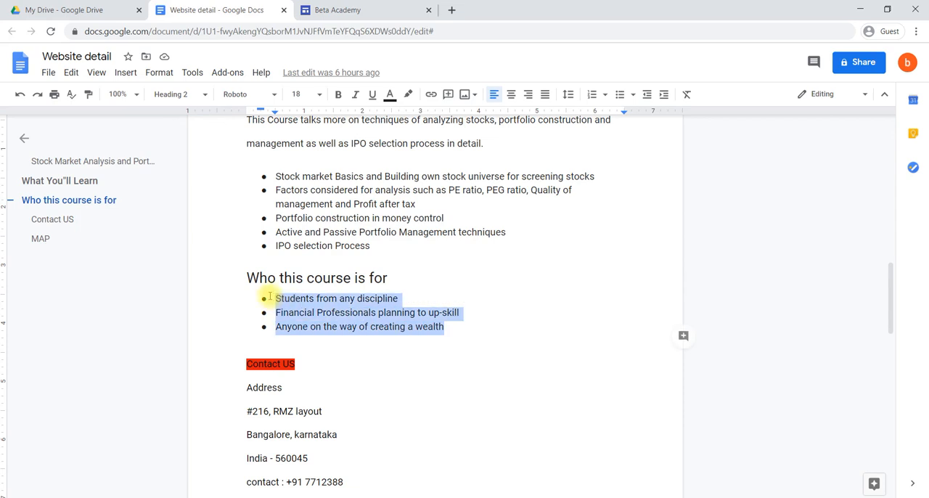
{"action": "key", "text": "ctrl+c"}
{"action": "left_click", "coordinate": [341, 9]}
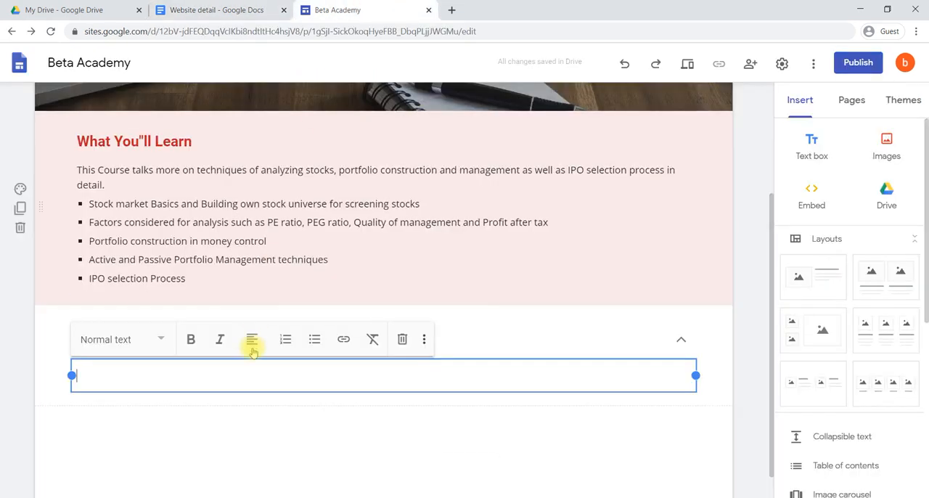
{"action": "key", "text": "ctrl+v"}
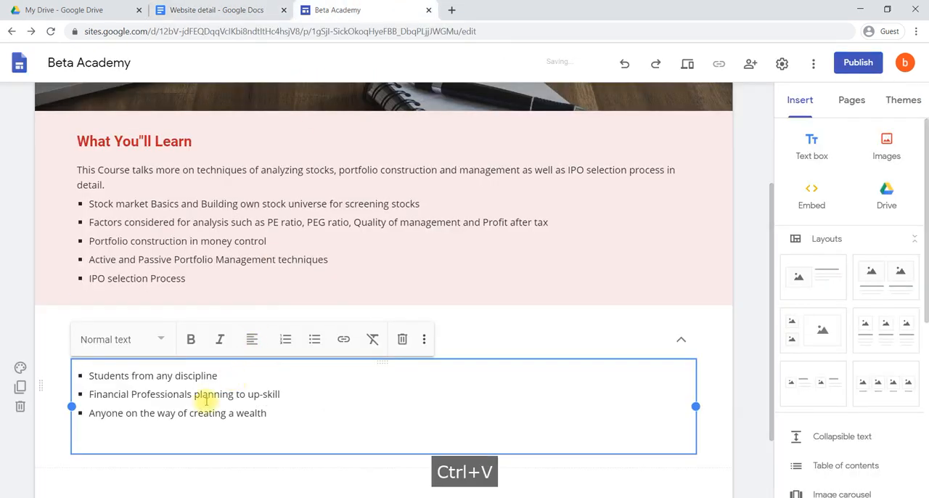
{"action": "key", "text": "BackSpace"}
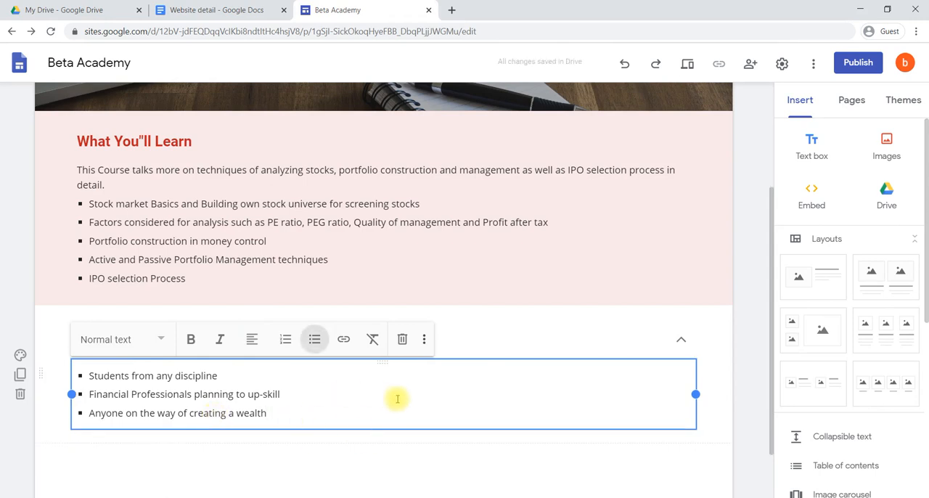
Check the collapsible "Who this course is for" block by expanding and collapsing it
{"action": "left_click", "coordinate": [369, 453]}
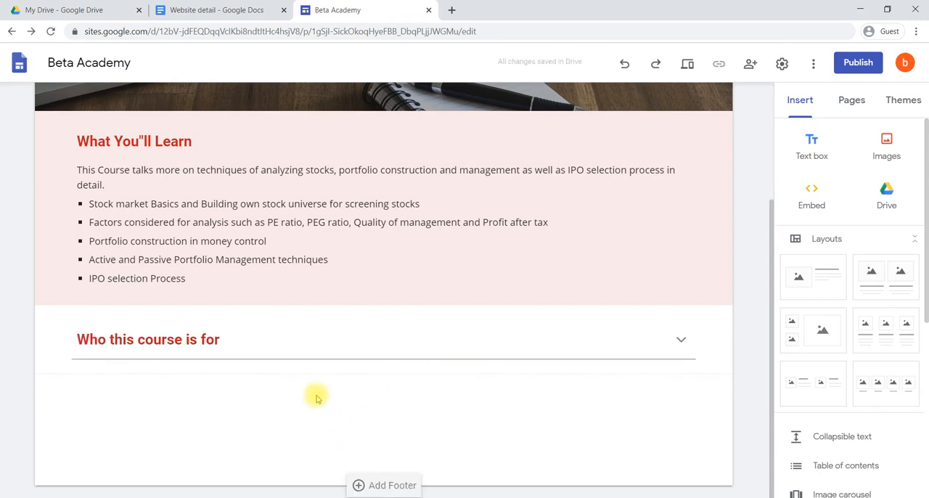
{"action": "left_click", "coordinate": [683, 342]}
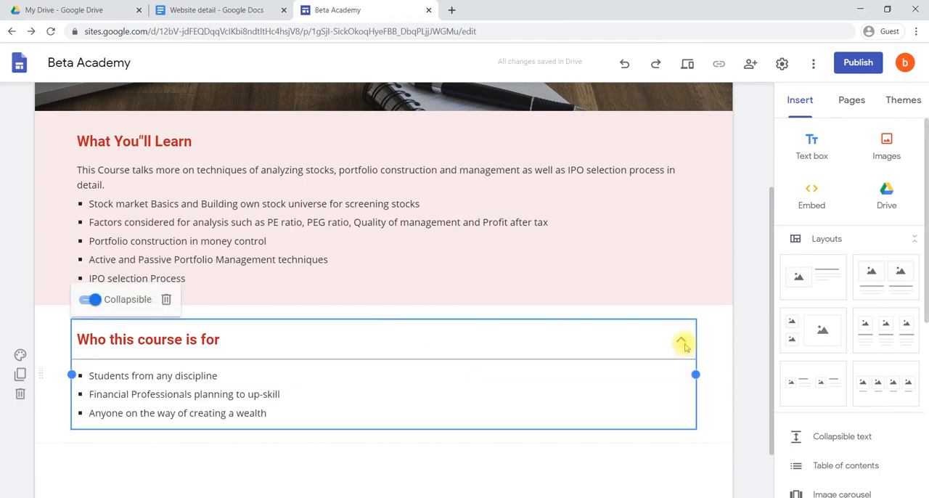
{"action": "left_click", "coordinate": [511, 460]}
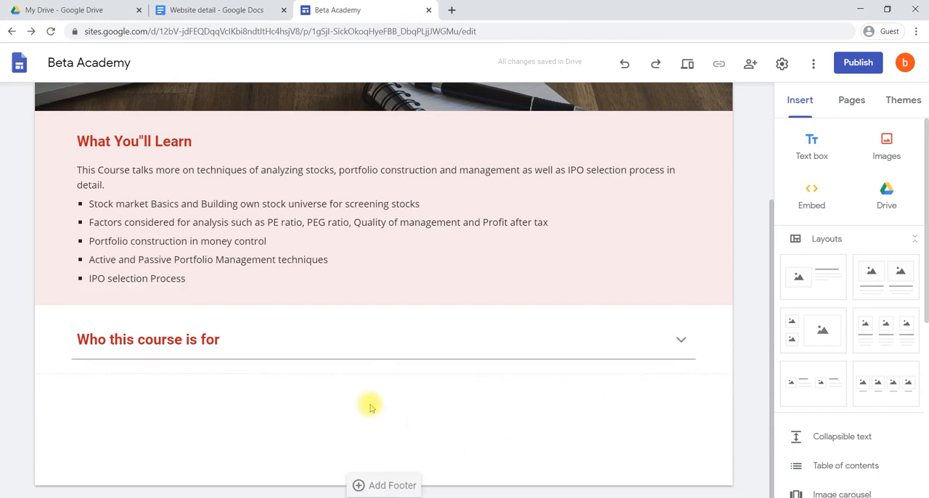
Insert the green "Stock Market and Portfolio Management" course poster from Google Drive below the collapsible block
{"action": "left_click", "coordinate": [887, 149]}
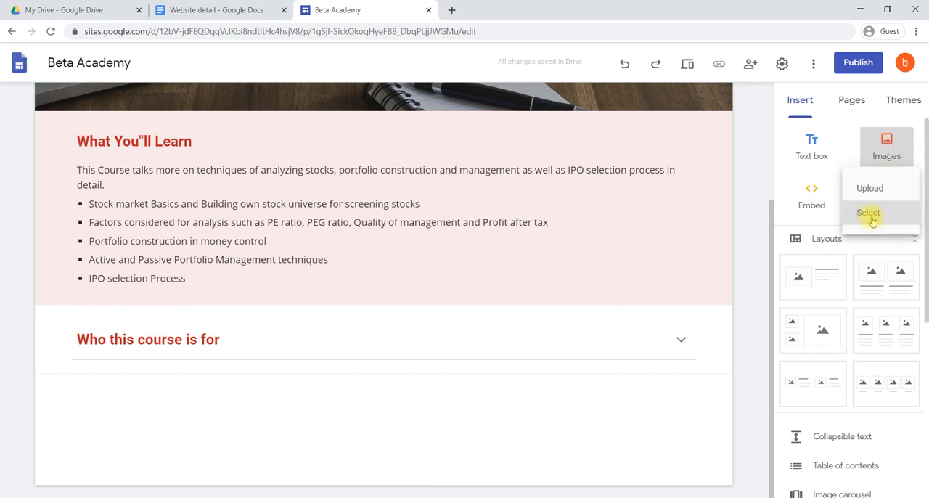
{"action": "left_click", "coordinate": [870, 218]}
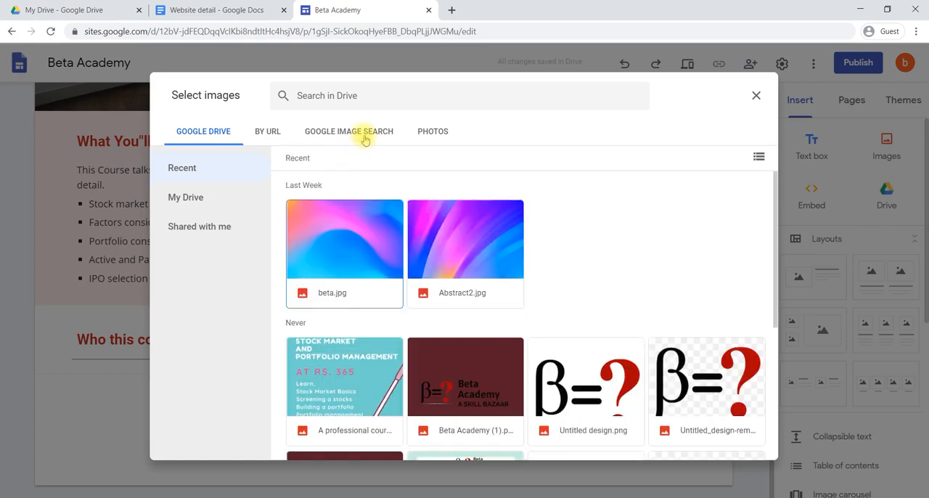
{"action": "scroll", "coordinate": [441, 304], "scroll_direction": "down", "scroll_amount": 2}
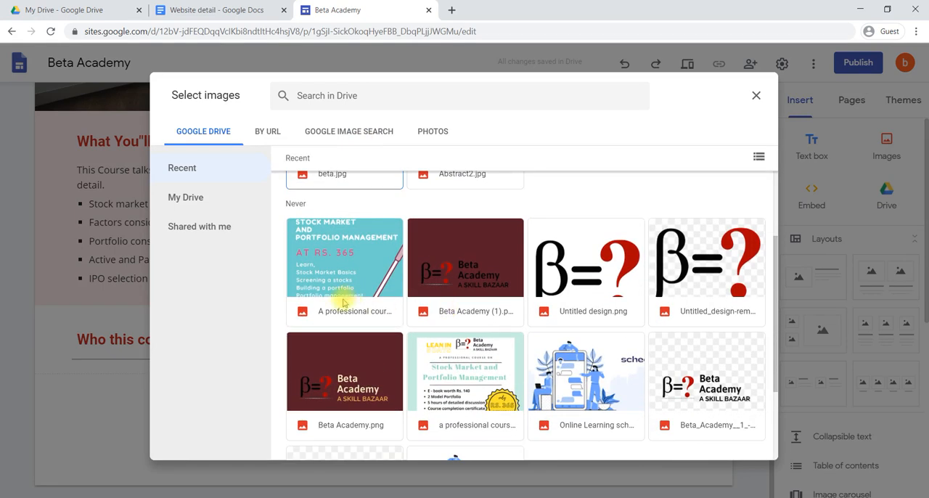
{"action": "left_click", "coordinate": [408, 377]}
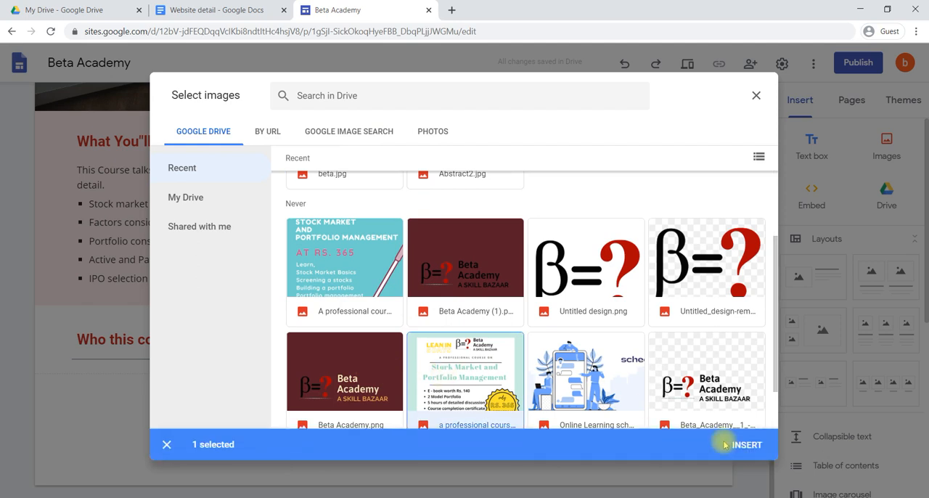
{"action": "left_click", "coordinate": [745, 445]}
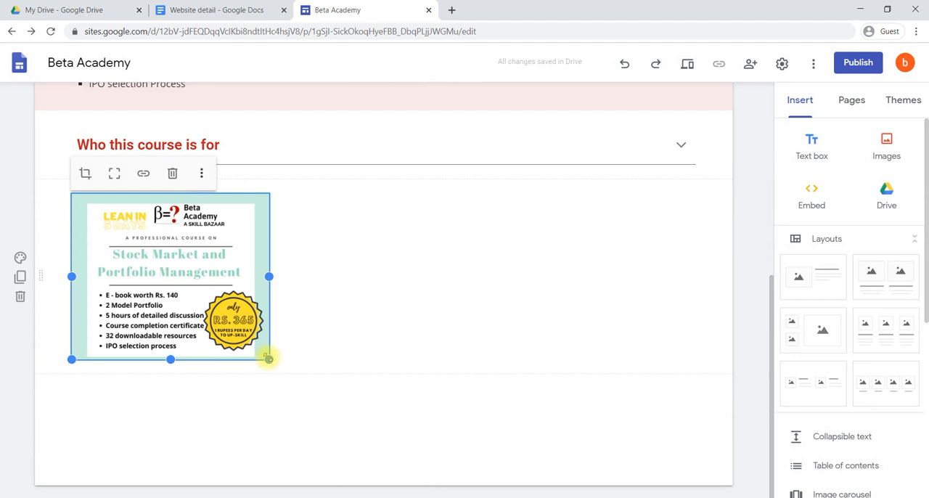
Make the course poster slightly taller and insert a placeholder block below it
{"action": "left_click_drag", "start_coordinate": [269, 361], "coordinate": [283, 369]}
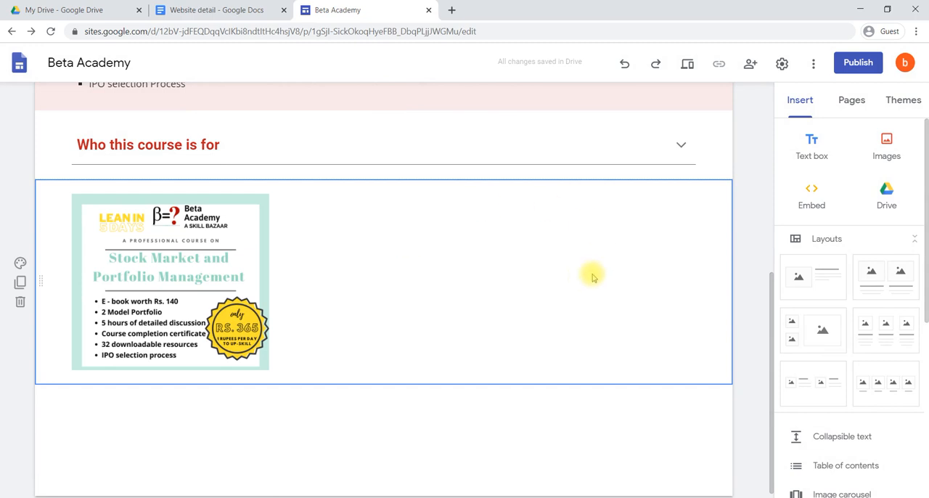
{"action": "scroll", "coordinate": [823, 317], "scroll_direction": "down", "scroll_amount": 1}
{"action": "scroll", "coordinate": [823, 317], "scroll_direction": "down", "scroll_amount": 4}
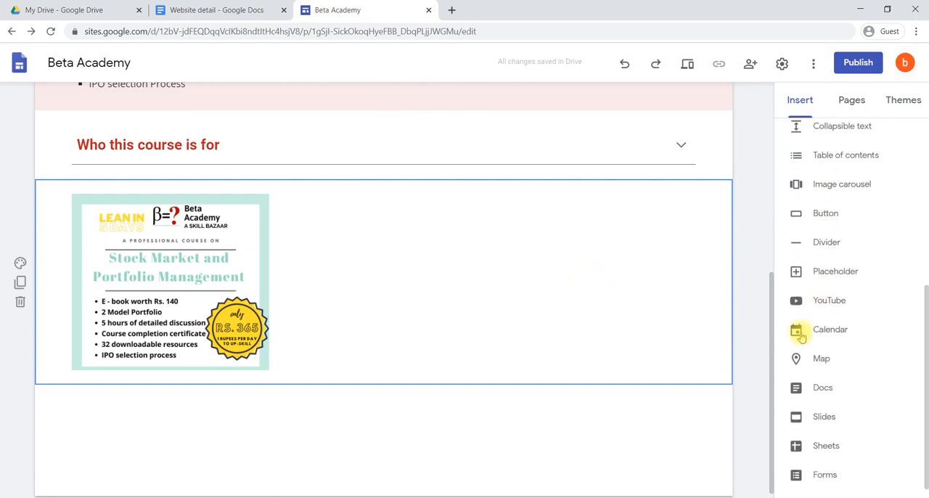
{"action": "left_click", "coordinate": [832, 271]}
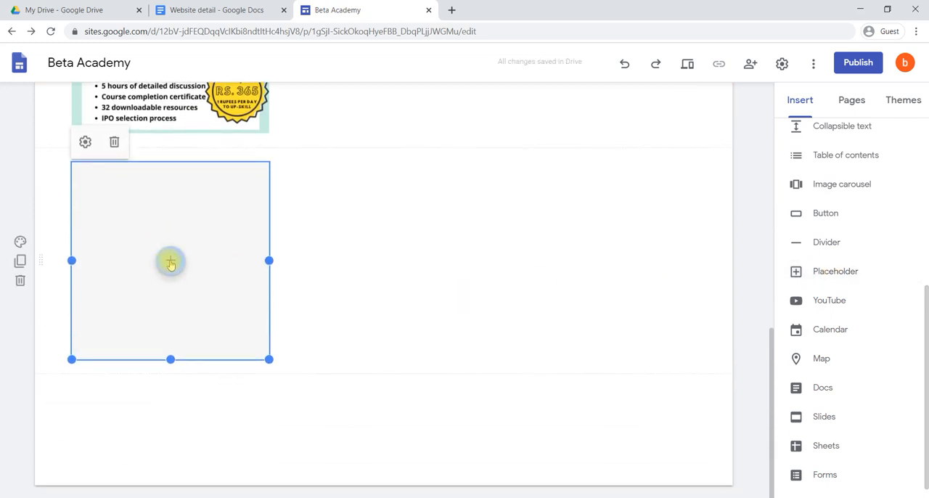
Fill the placeholder with the YouTube video "Good Portfolio VS Bad Portfolio", found by searching for "portfolio"
{"action": "left_click", "coordinate": [170, 261]}
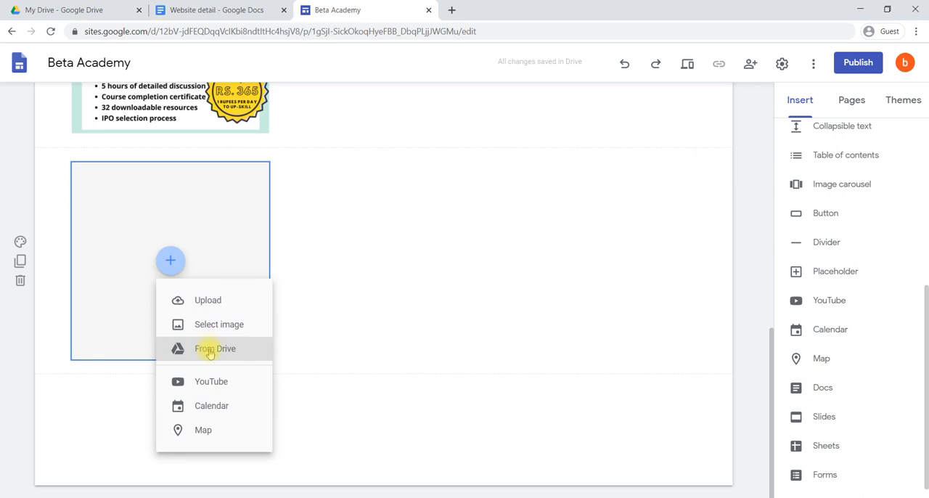
{"action": "left_click", "coordinate": [235, 385]}
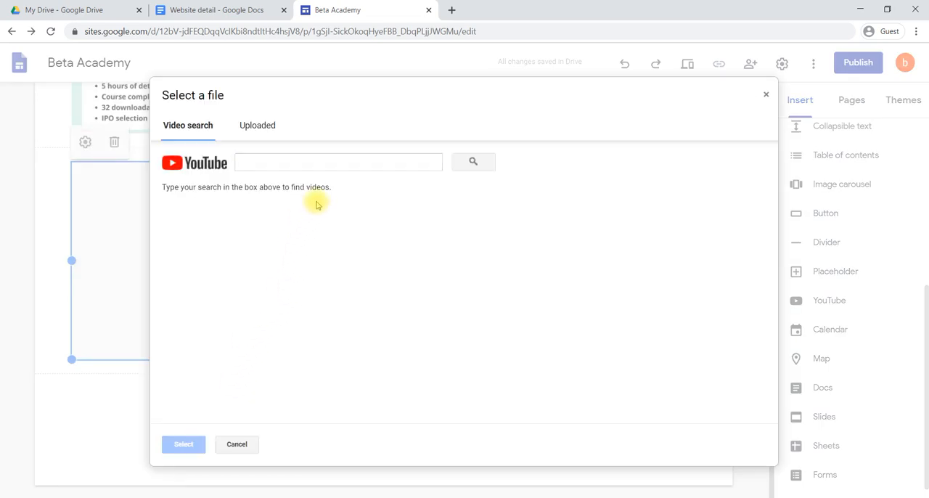
{"action": "left_click", "coordinate": [342, 162]}
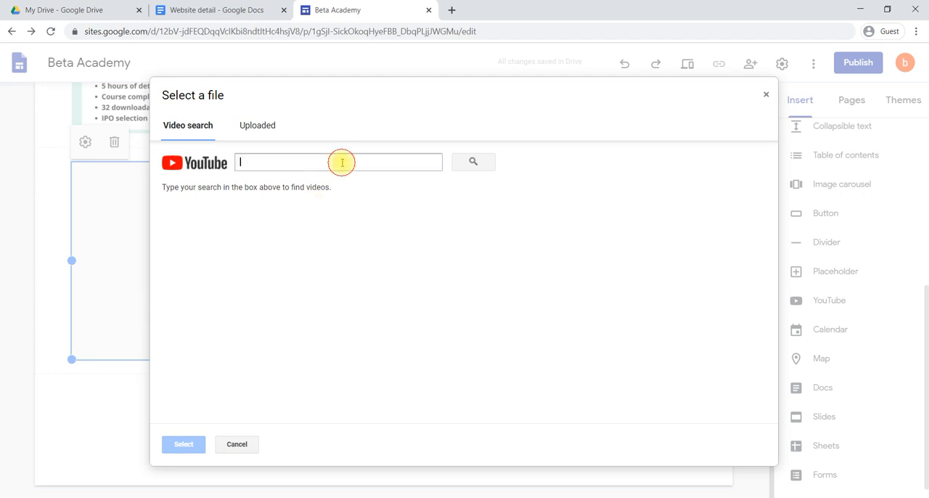
{"action": "type", "text": "t"}
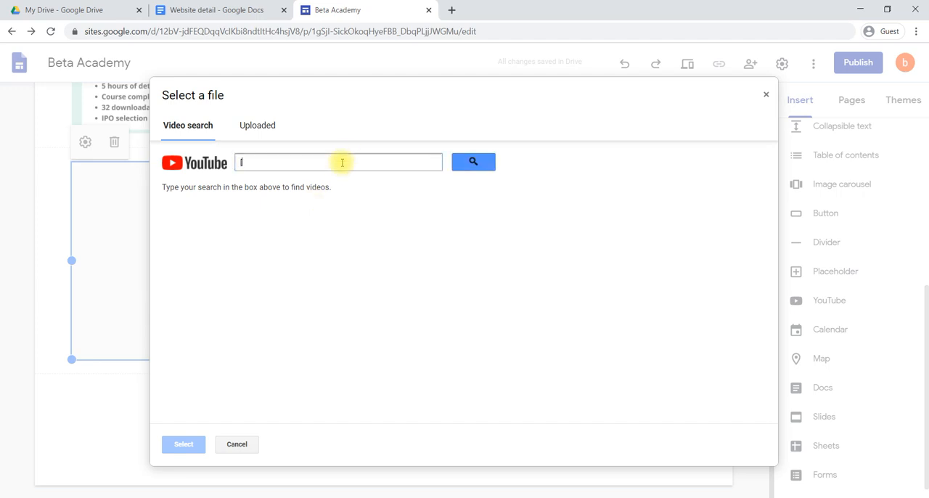
{"action": "key", "text": "BackSpace"}
{"action": "type", "text": "pd"}
{"action": "key", "text": "Return"}
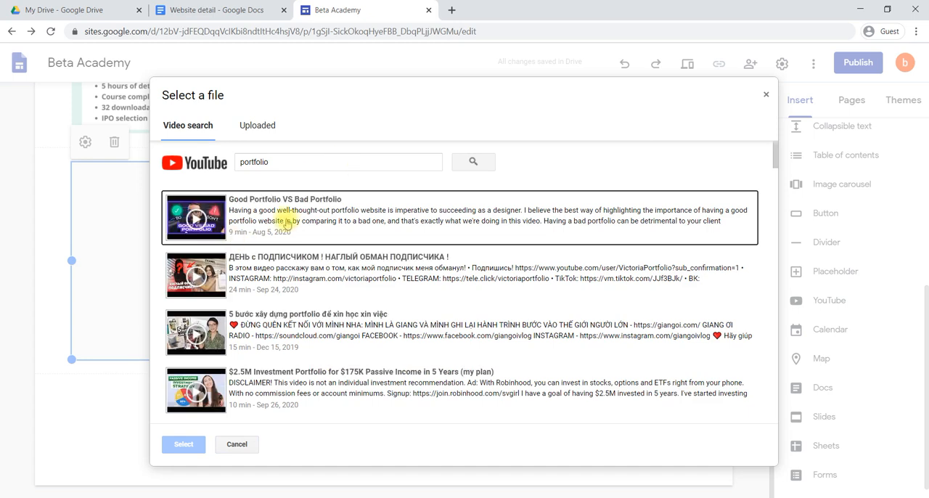
{"action": "left_click", "coordinate": [287, 224]}
{"action": "left_click", "coordinate": [191, 445]}
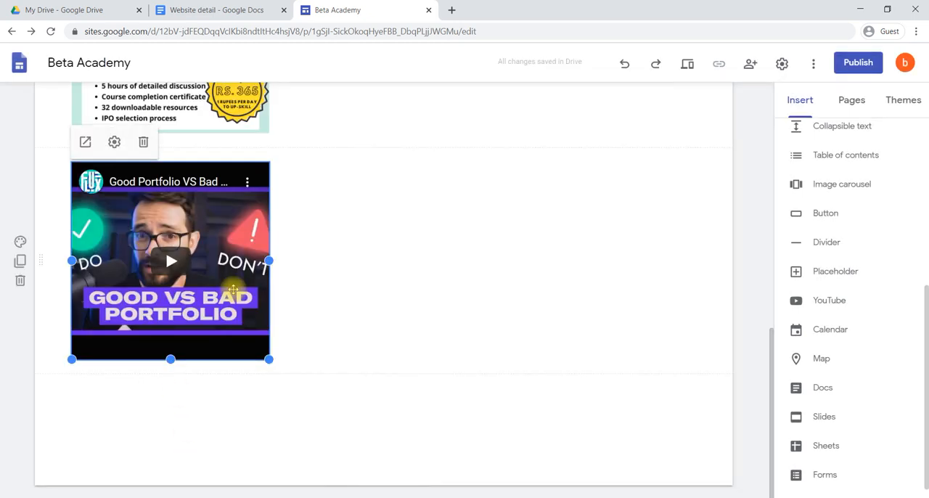
Move the YouTube video beside the course poster and resize it to fill the right part of the row
{"action": "scroll", "coordinate": [411, 215], "scroll_direction": "up", "scroll_amount": 3}
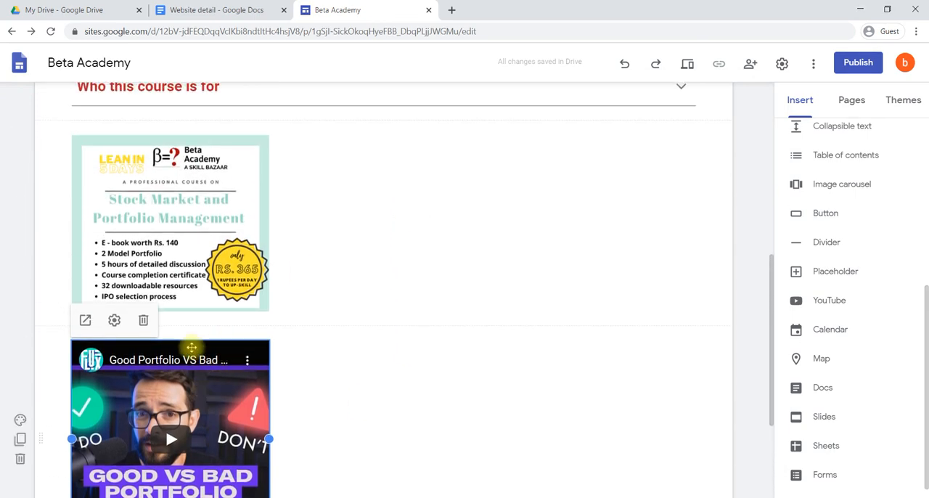
{"action": "left_click_drag", "start_coordinate": [191, 352], "coordinate": [390, 221]}
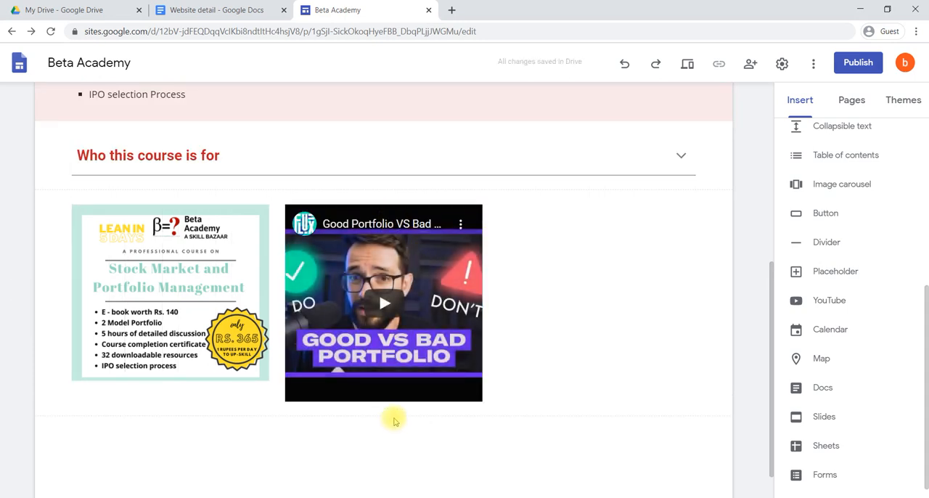
{"action": "left_click", "coordinate": [459, 372]}
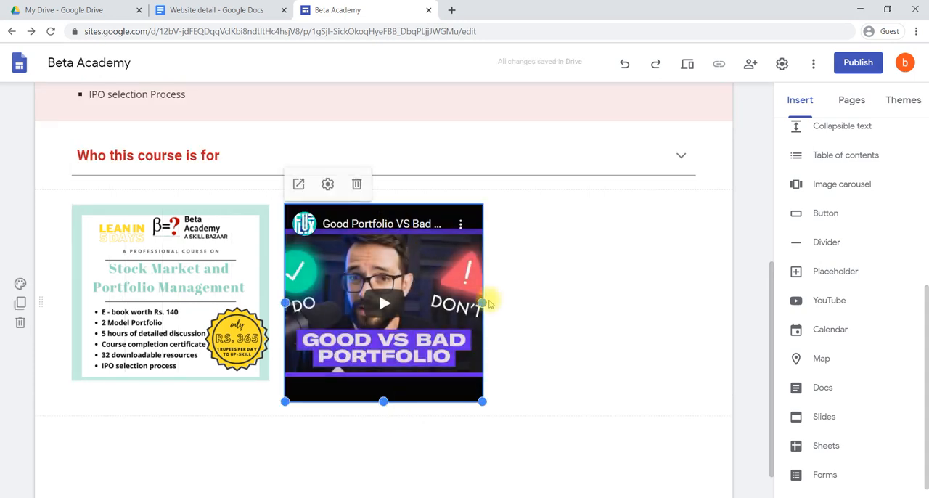
{"action": "left_click_drag", "start_coordinate": [482, 302], "coordinate": [563, 272]}
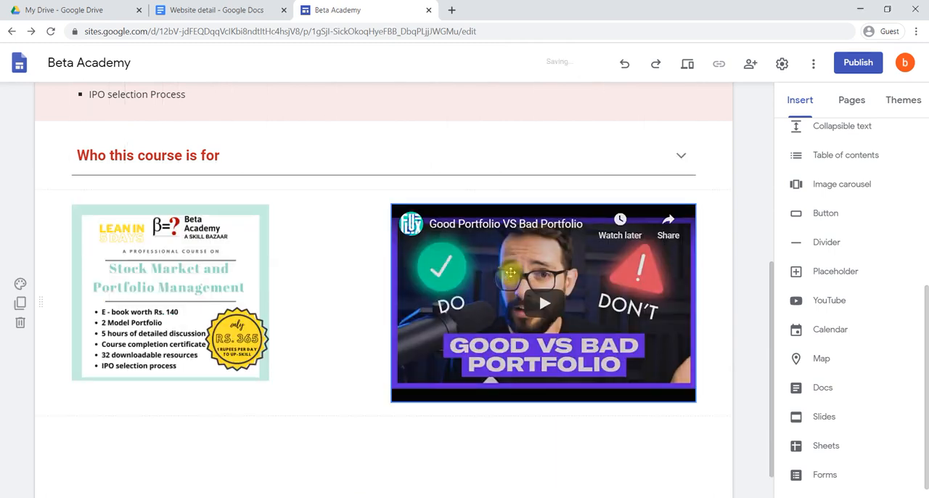
Enlarge the course poster to about the same height as the video
{"action": "left_click", "coordinate": [163, 275]}
{"action": "left_click_drag", "start_coordinate": [268, 380], "coordinate": [335, 402]}
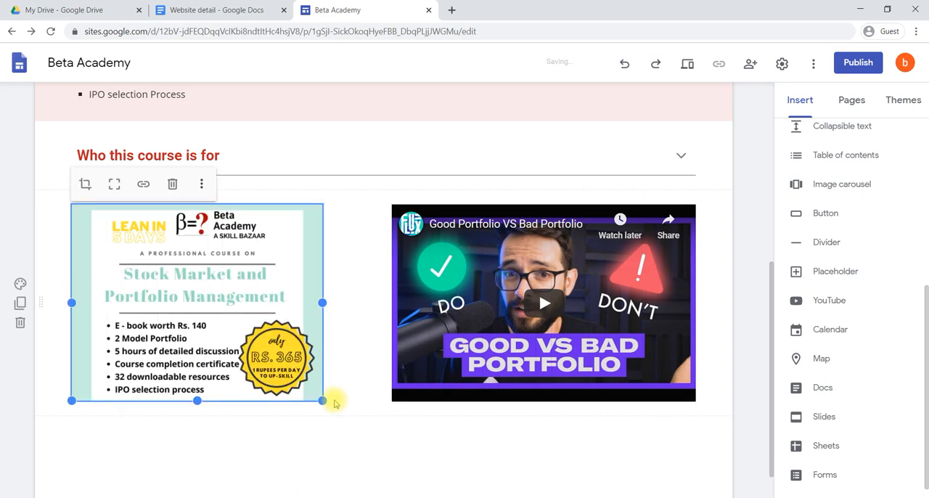
{"action": "left_click", "coordinate": [371, 397]}
Insert a divider between the "Who this course is for" block and the row with the poster and video
{"action": "scroll", "coordinate": [371, 397], "scroll_direction": "up", "scroll_amount": 2}
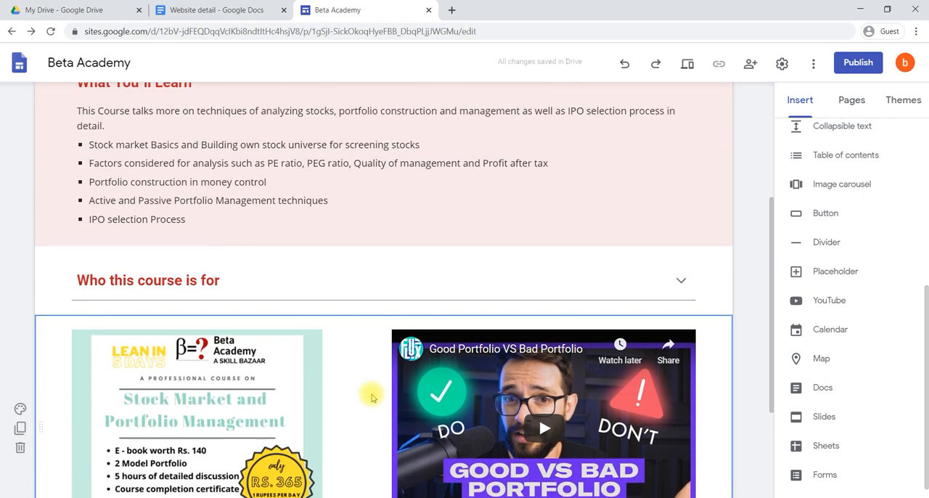
{"action": "scroll", "coordinate": [372, 397], "scroll_direction": "down", "scroll_amount": 1}
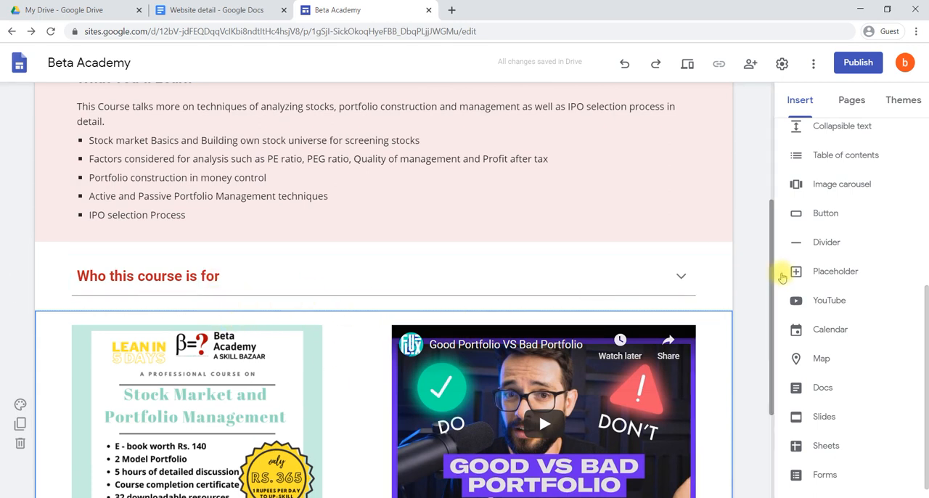
{"action": "left_click", "coordinate": [826, 244]}
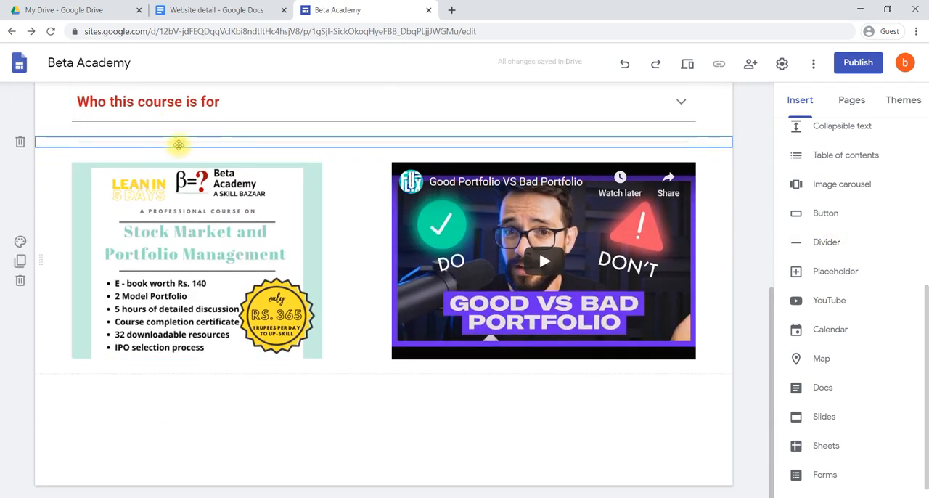
{"action": "left_click", "coordinate": [351, 387]}
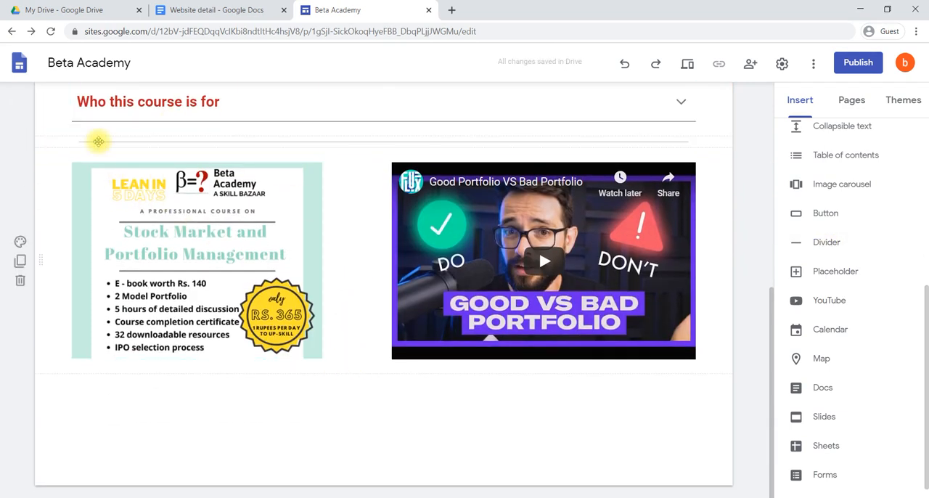
{"action": "scroll", "coordinate": [340, 193], "scroll_direction": "up", "scroll_amount": 2}
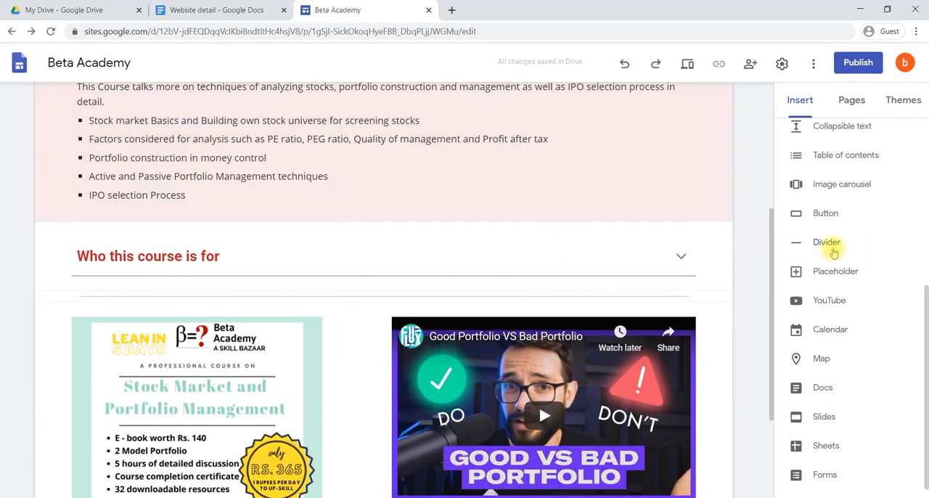
{"action": "scroll", "coordinate": [480, 223], "scroll_direction": "up", "scroll_amount": 1}
{"action": "scroll", "coordinate": [480, 223], "scroll_direction": "up", "scroll_amount": 3}
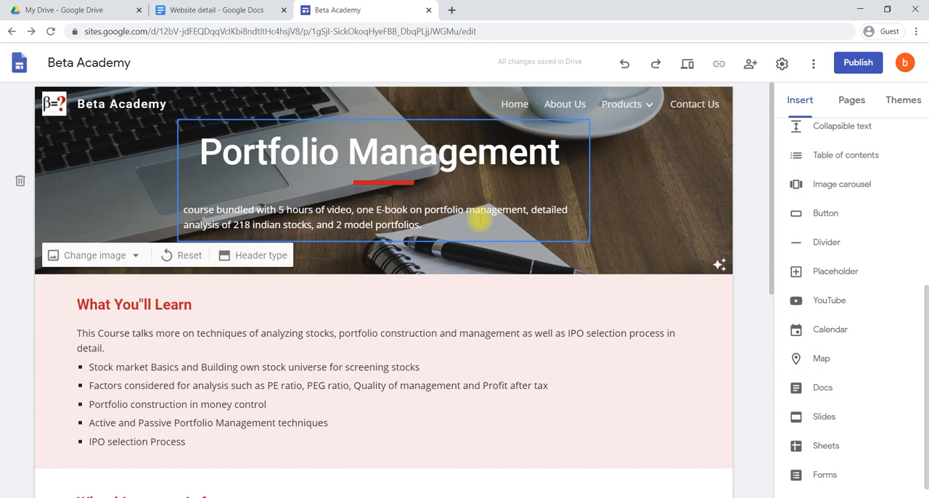
{"action": "scroll", "coordinate": [480, 221], "scroll_direction": "down", "scroll_amount": 4}
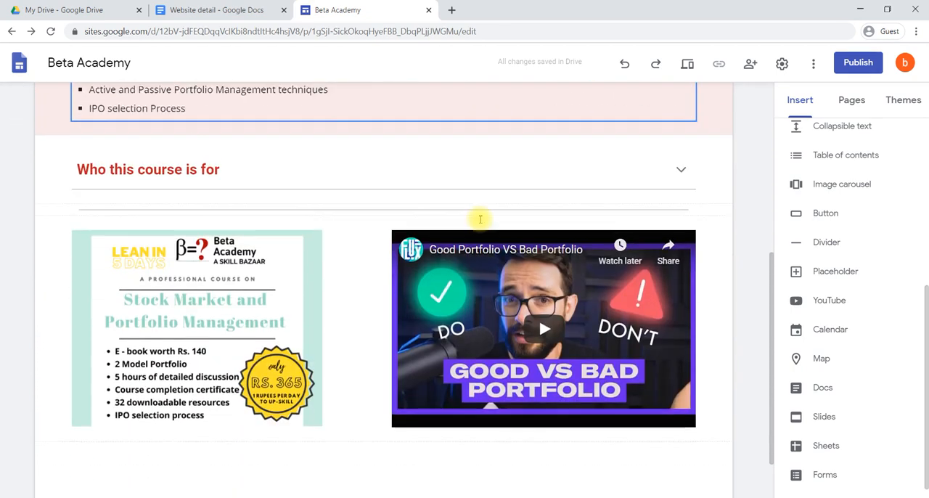
{"action": "scroll", "coordinate": [480, 220], "scroll_direction": "up", "scroll_amount": 4}
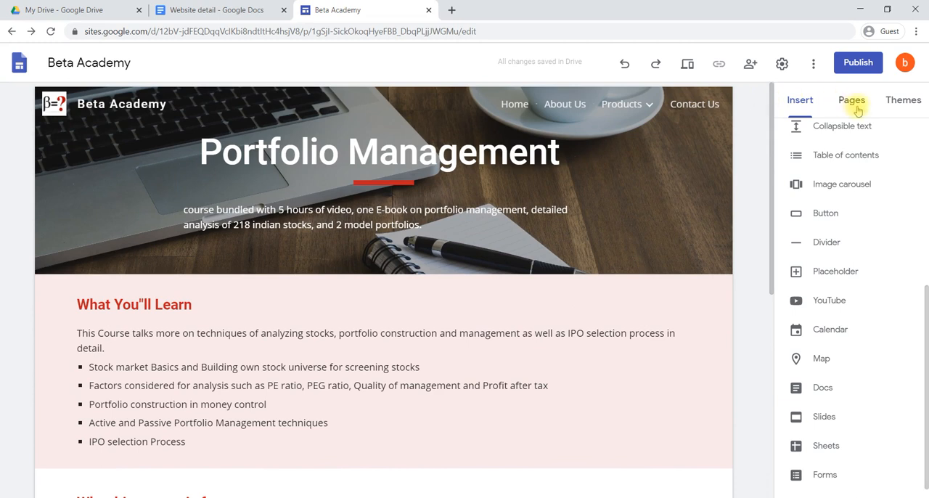
Duplicate the Portfolio Management subpage under Products and name the copy "stock market"
{"action": "left_click", "coordinate": [861, 108]}
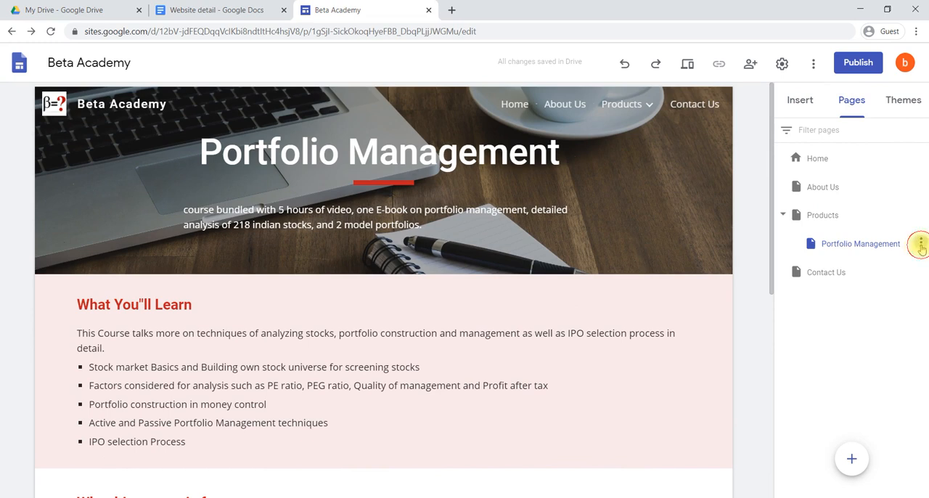
{"action": "left_click", "coordinate": [920, 244]}
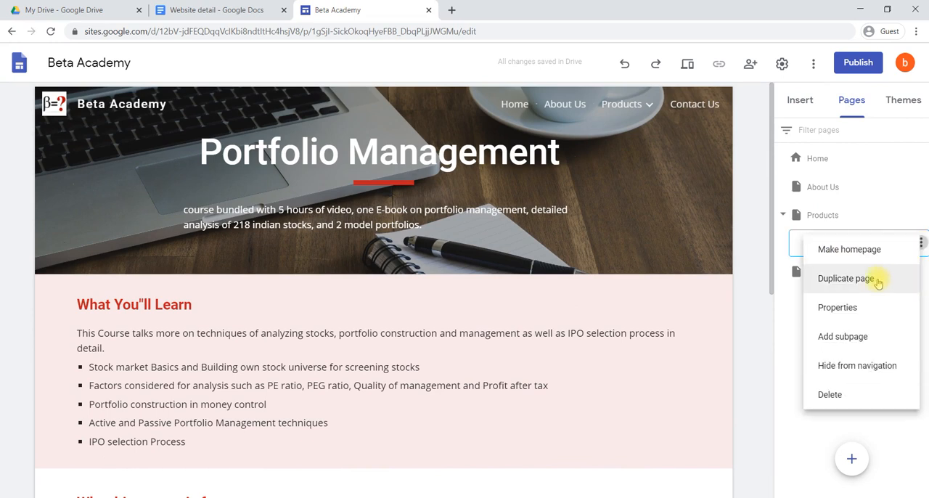
{"action": "left_click", "coordinate": [780, 305]}
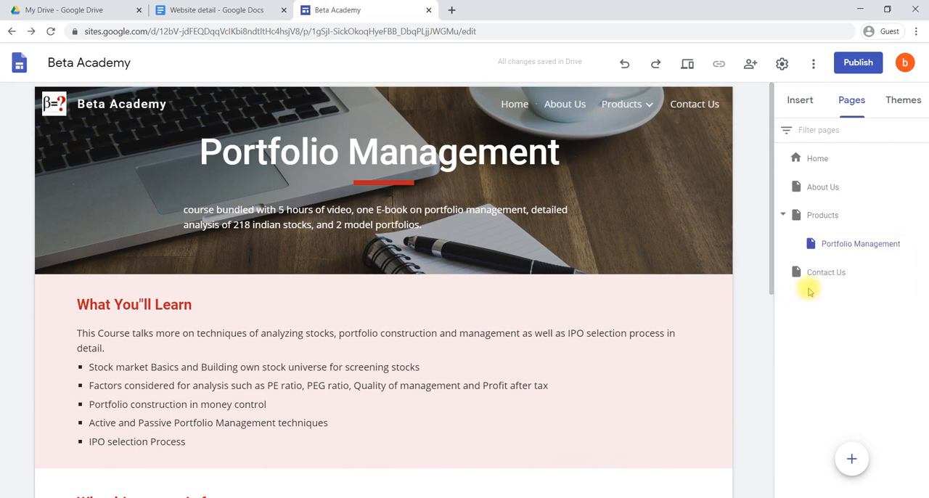
{"action": "left_click", "coordinate": [921, 244]}
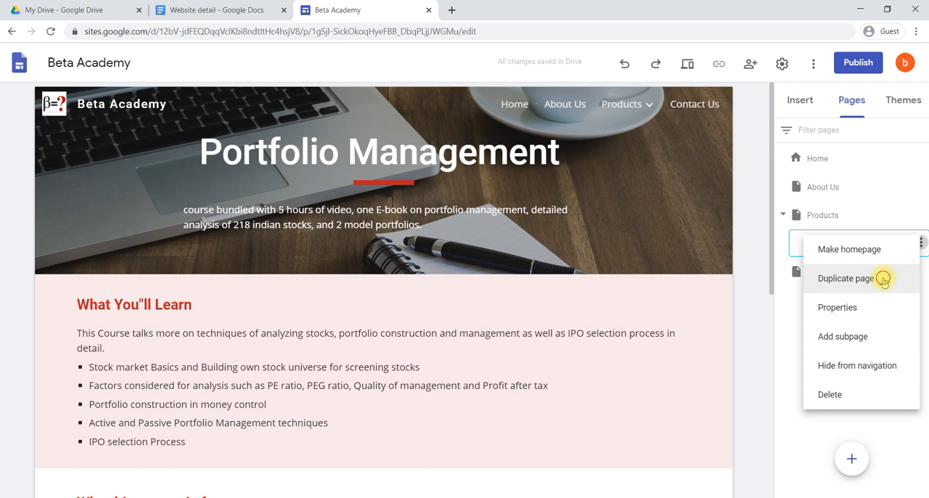
{"action": "left_click", "coordinate": [883, 280]}
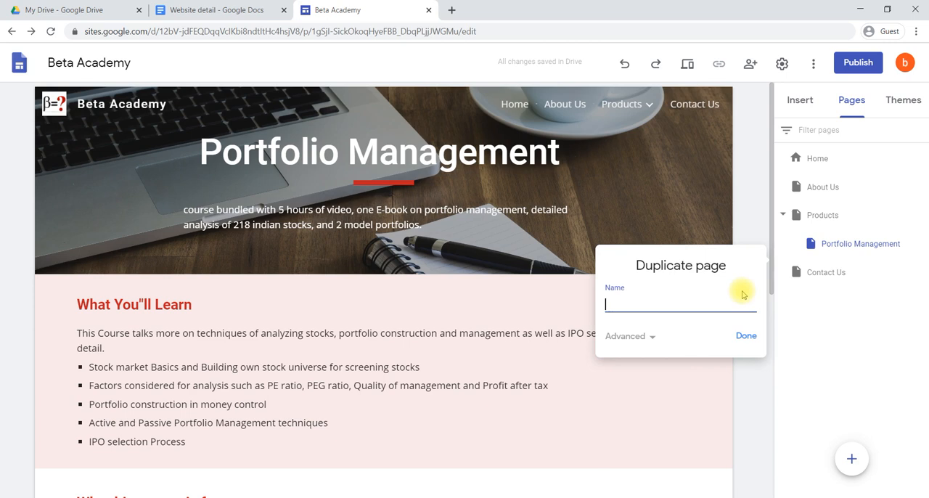
{"action": "type", "text": "stock"}
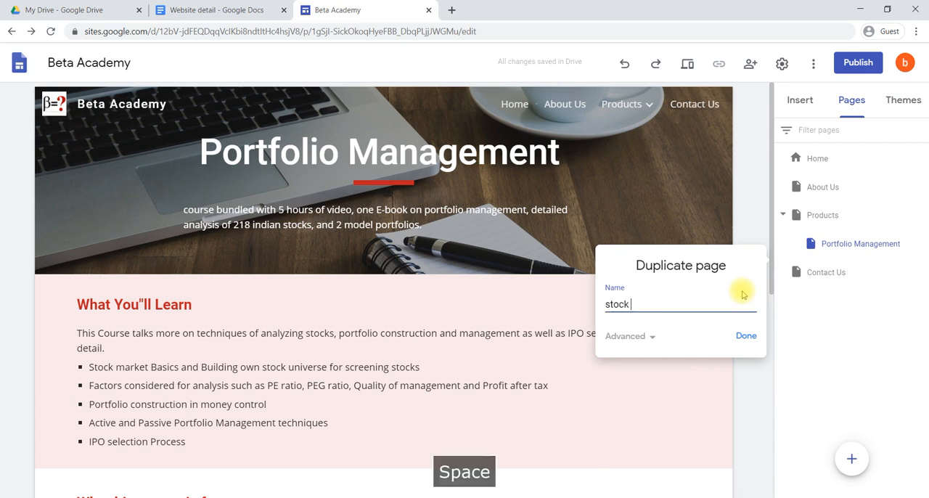
{"action": "type", "text": " market"}
{"action": "left_click", "coordinate": [747, 336]}
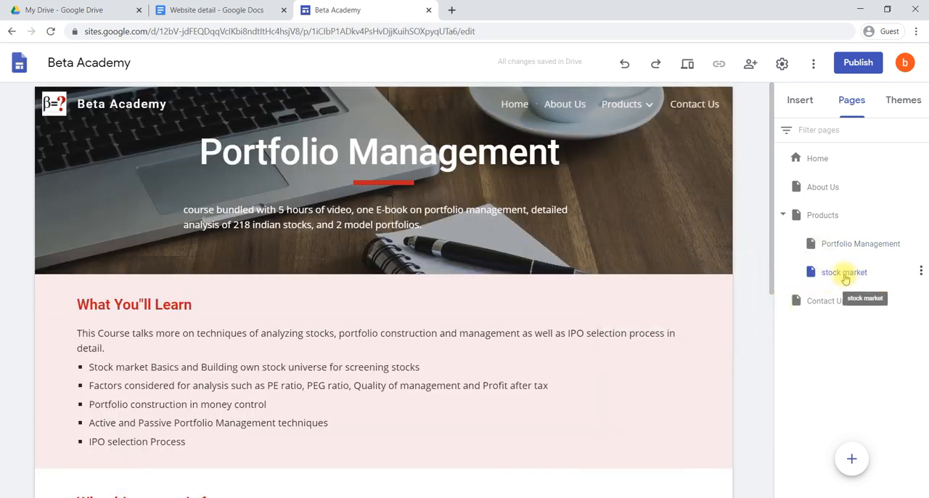
Rename the duplicated subpage in its properties as "Stock Sarket"
{"action": "left_click", "coordinate": [920, 271]}
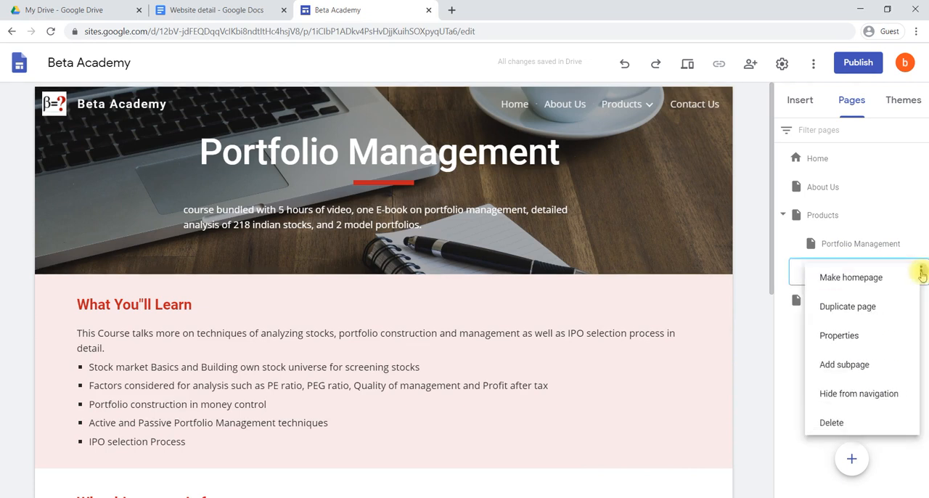
{"action": "left_click", "coordinate": [837, 335]}
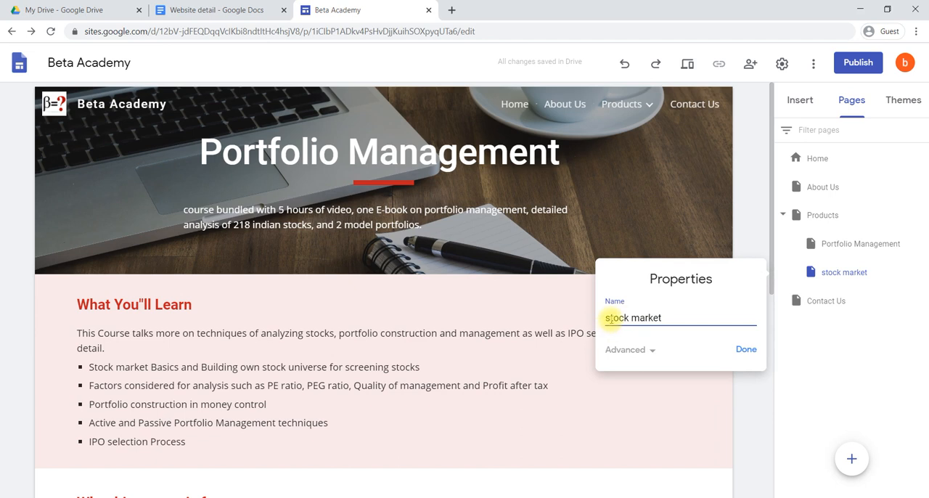
{"action": "key", "text": "BackSpace"}
{"action": "type", "text": "S"}
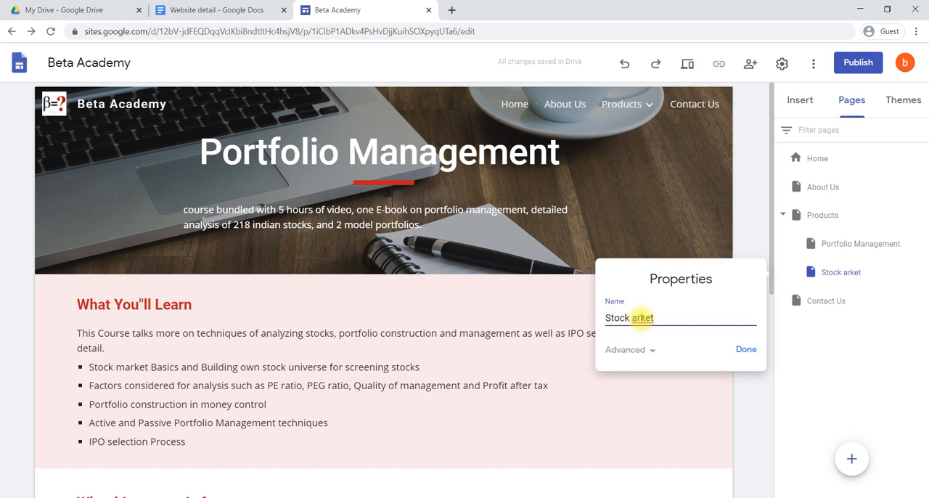
{"action": "left_click", "coordinate": [746, 349]}
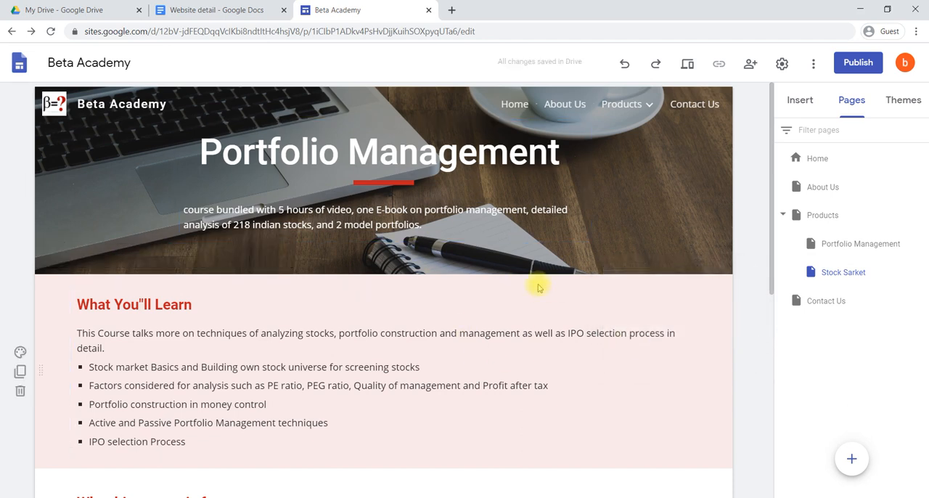
Replace the header title on the duplicated course page with "Stock Market"
{"action": "left_click", "coordinate": [500, 141]}
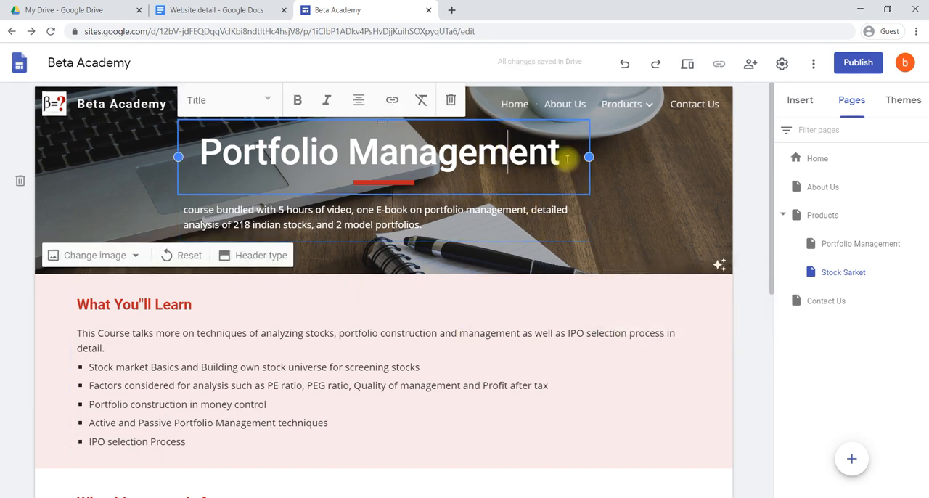
{"action": "left_click_drag", "start_coordinate": [567, 158], "coordinate": [204, 158]}
{"action": "type", "text": "S"}
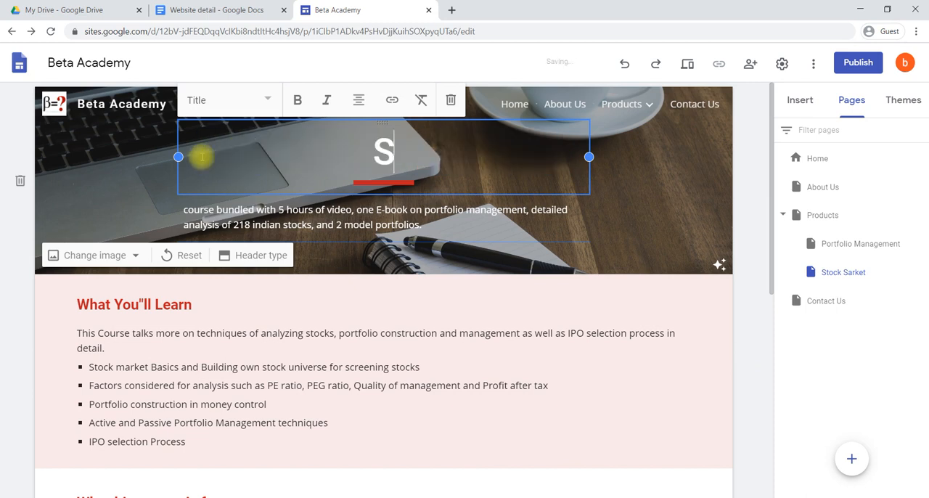
{"action": "type", "text": "tock"}
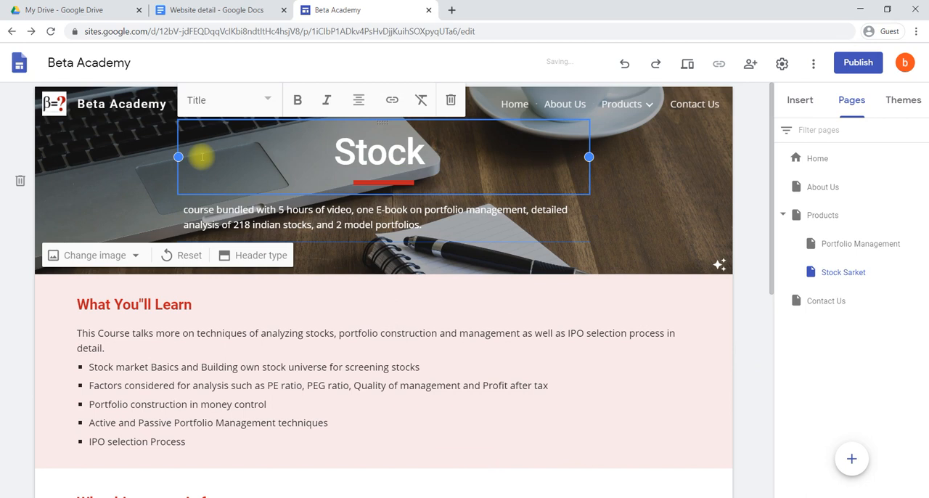
{"action": "type", "text": " Market"}
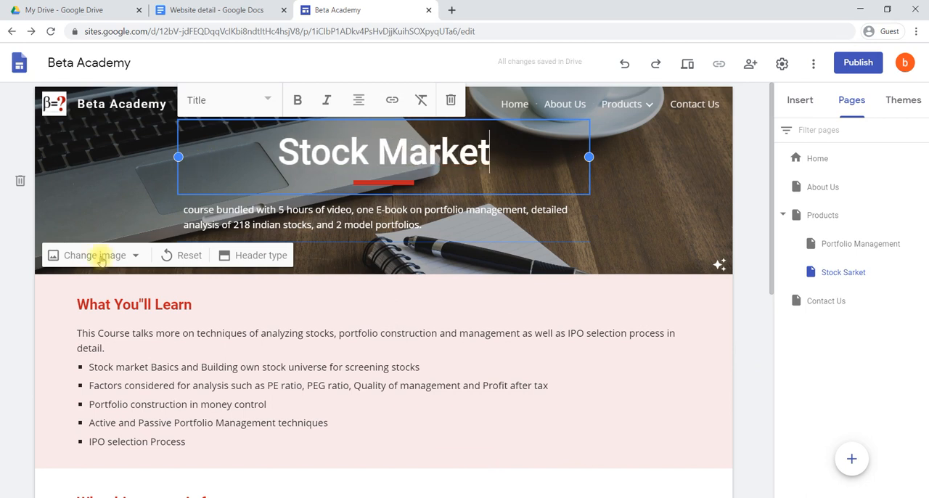
{"action": "left_click", "coordinate": [298, 333]}
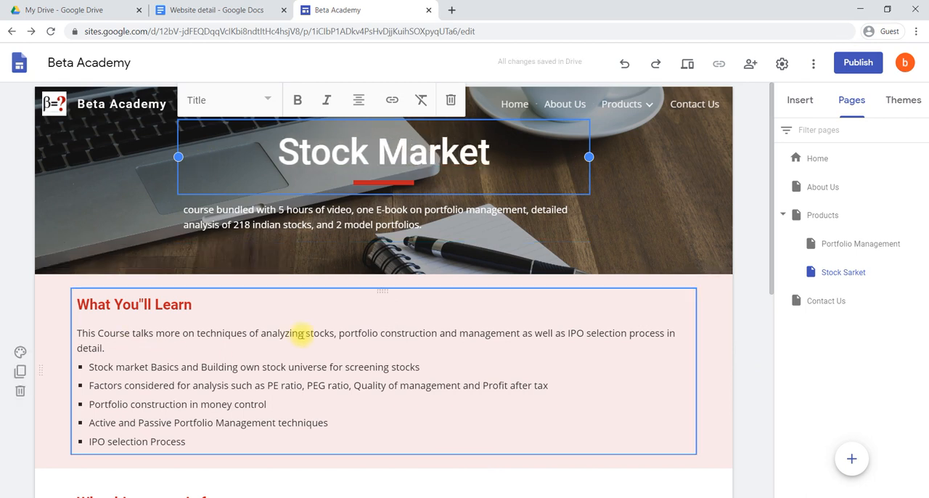
Preview the site and look through its Home and About Us pages, expanding the collapsible About Us text
{"action": "scroll", "coordinate": [496, 347], "scroll_direction": "down", "scroll_amount": 2}
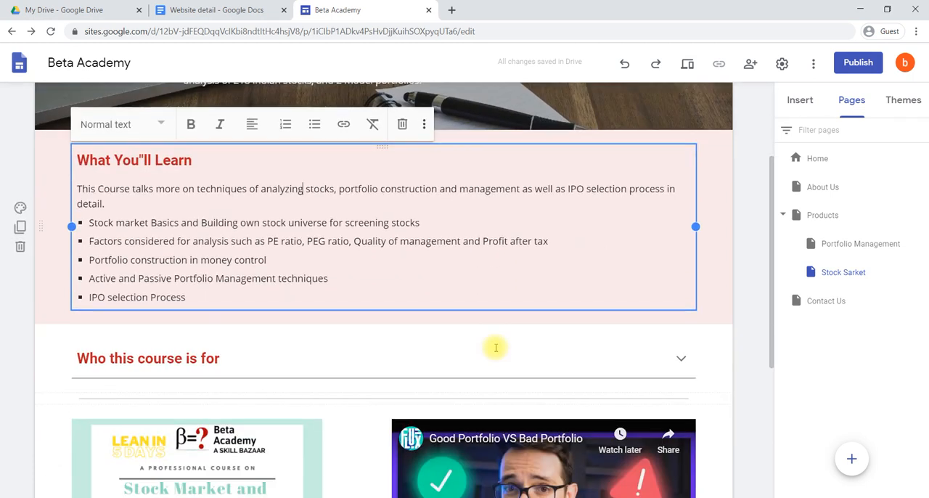
{"action": "scroll", "coordinate": [437, 379], "scroll_direction": "down", "scroll_amount": 2}
{"action": "scroll", "coordinate": [438, 380], "scroll_direction": "down", "scroll_amount": 2}
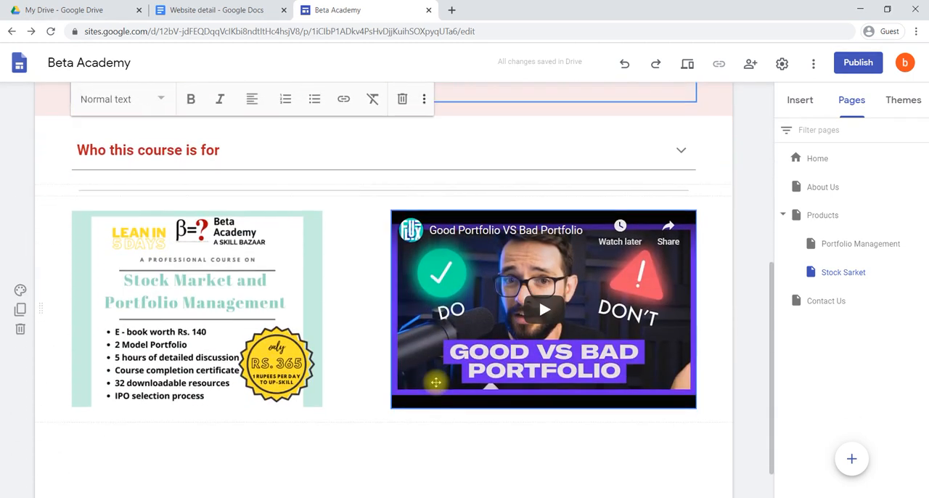
{"action": "scroll", "coordinate": [435, 382], "scroll_direction": "up", "scroll_amount": 6}
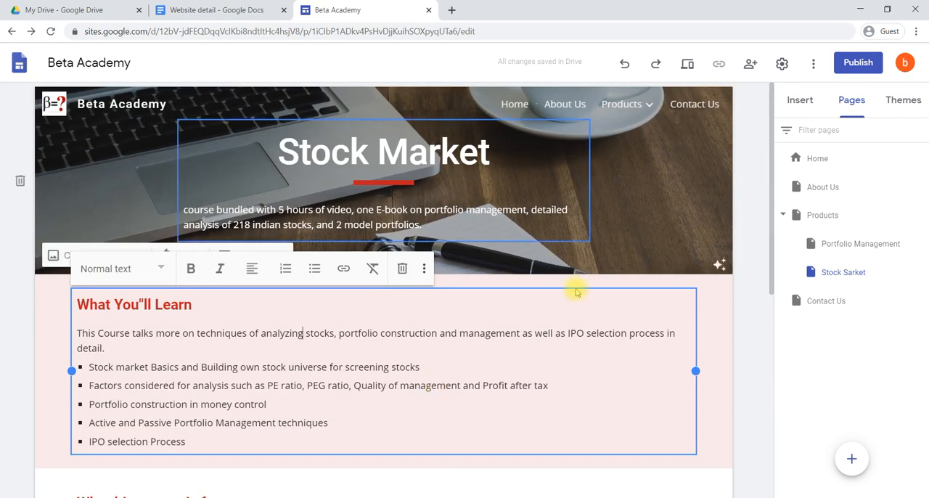
{"action": "left_click", "coordinate": [756, 289]}
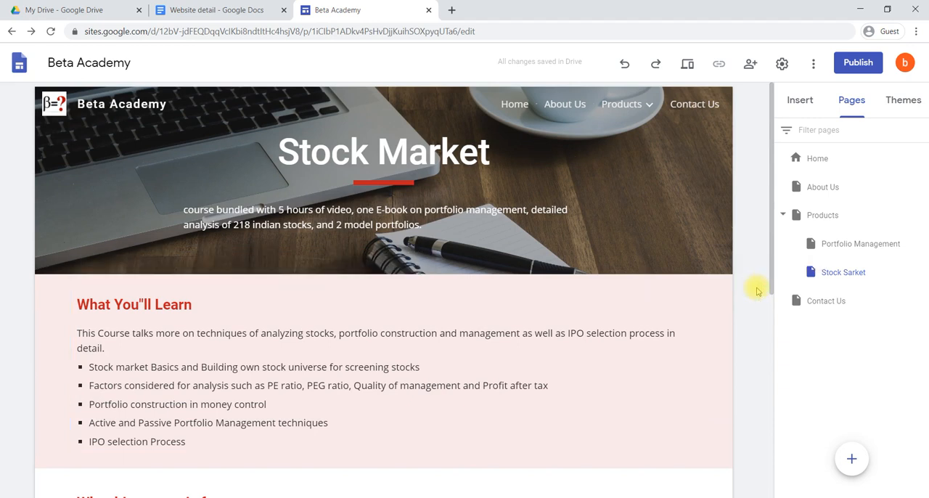
{"action": "left_click", "coordinate": [687, 65]}
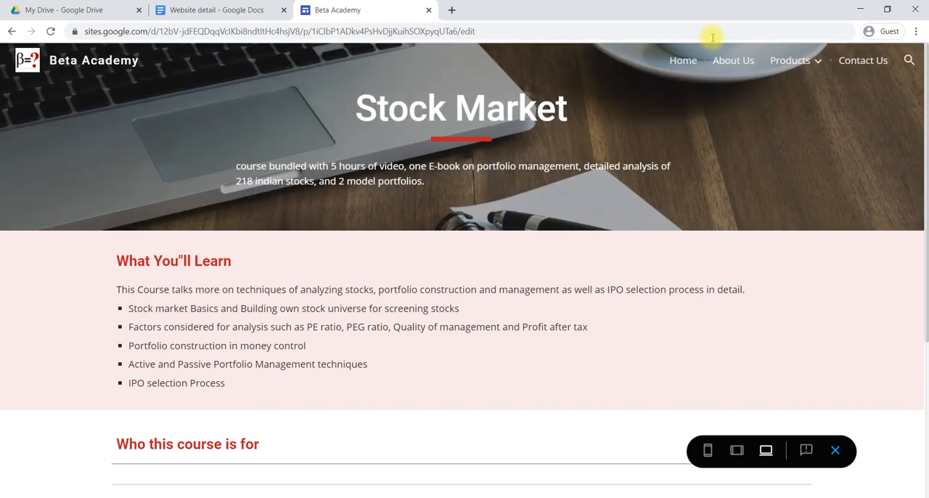
{"action": "left_click", "coordinate": [683, 61]}
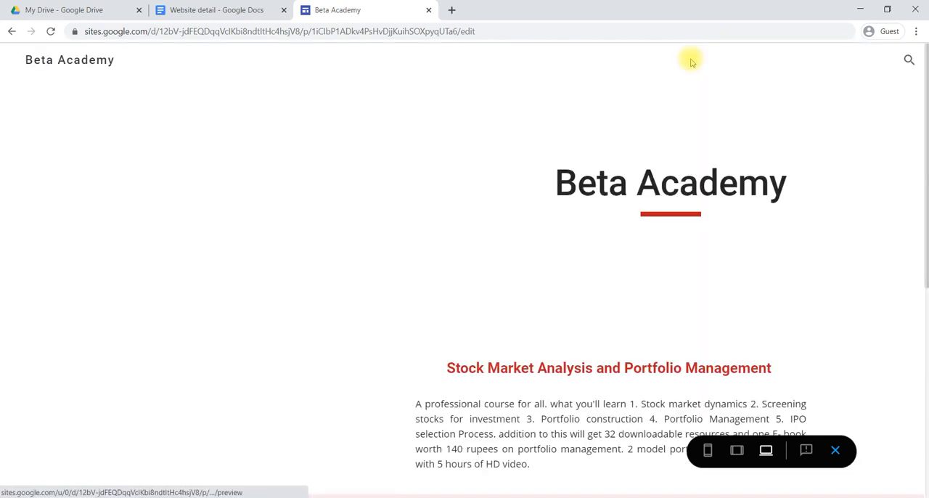
{"action": "scroll", "coordinate": [675, 290], "scroll_direction": "down", "scroll_amount": 2}
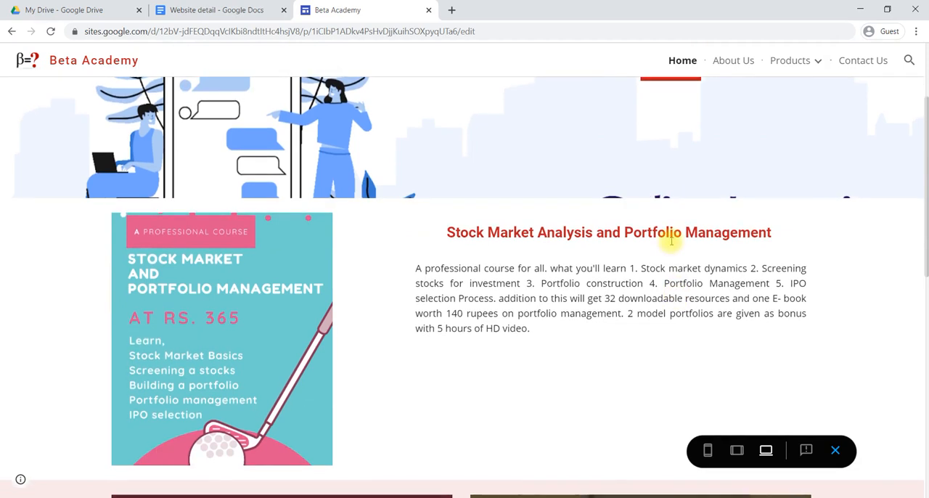
{"action": "left_click", "coordinate": [730, 64]}
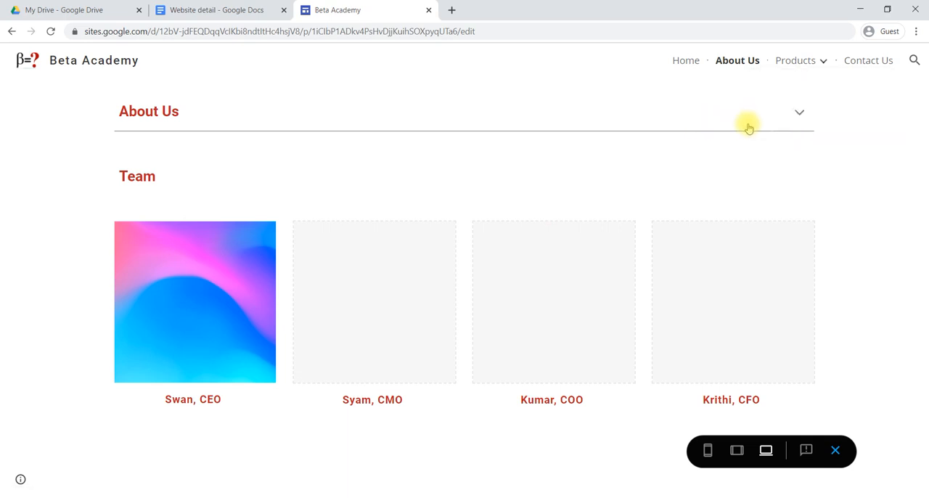
{"action": "left_click", "coordinate": [798, 113]}
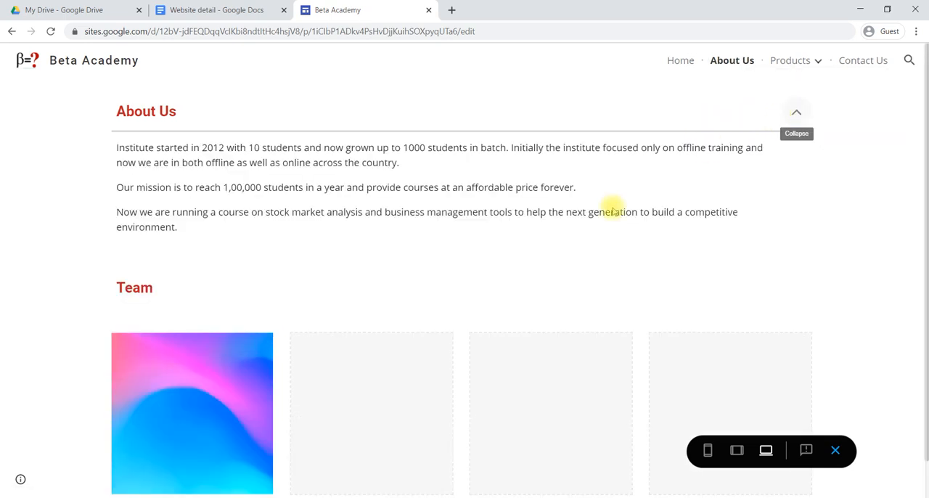
Check the Portfolio Management, Stock Sarket and Products pages through the preview's navigation and close the preview
{"action": "mouse_move", "coordinate": [788, 66]}
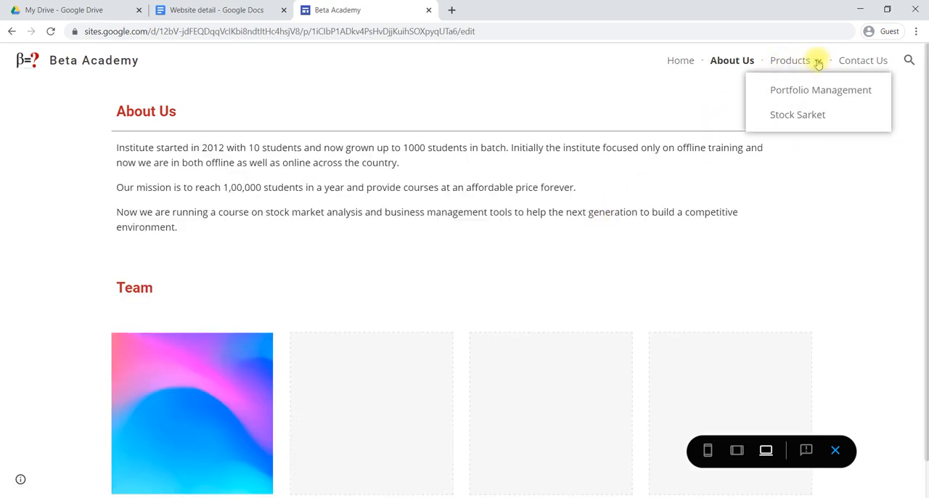
{"action": "left_click", "coordinate": [818, 64]}
{"action": "left_click", "coordinate": [818, 64]}
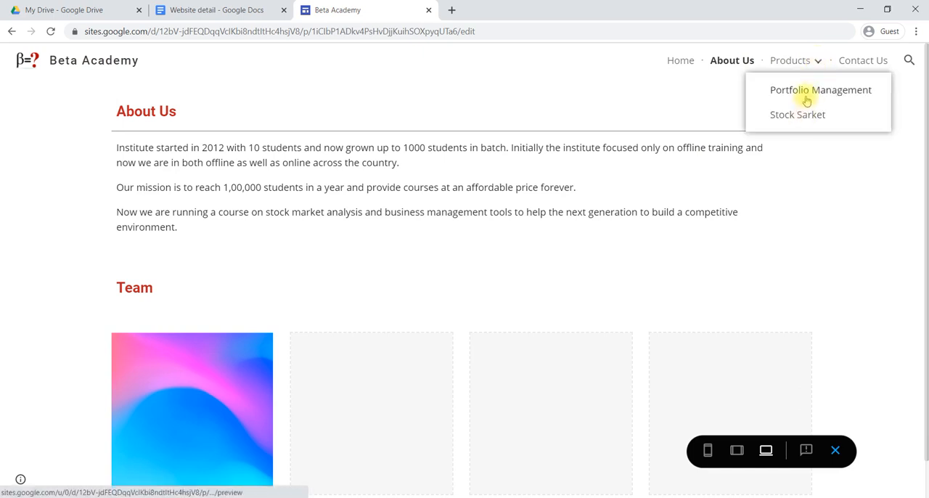
{"action": "left_click", "coordinate": [805, 92]}
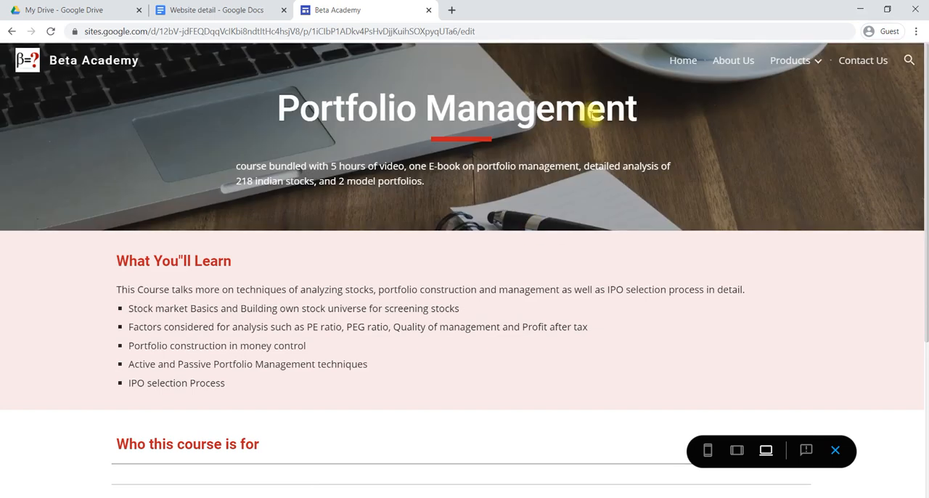
{"action": "left_click", "coordinate": [813, 61]}
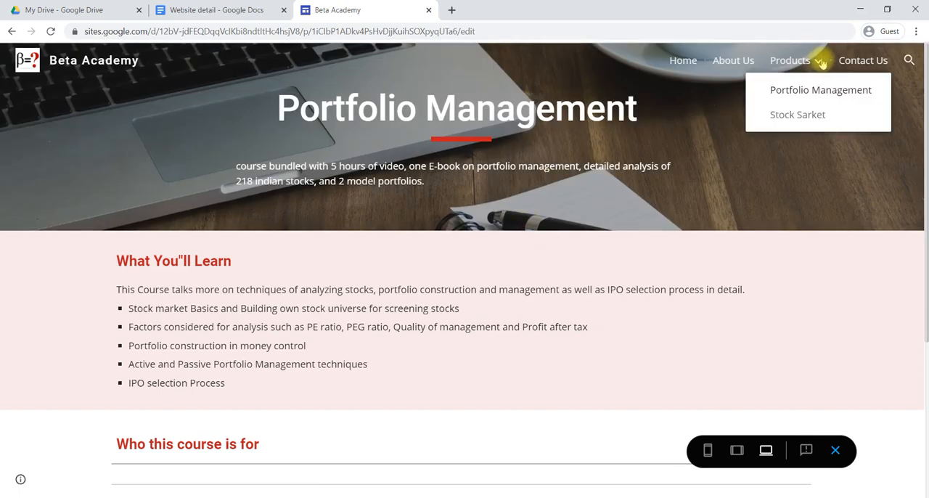
{"action": "left_click", "coordinate": [797, 116]}
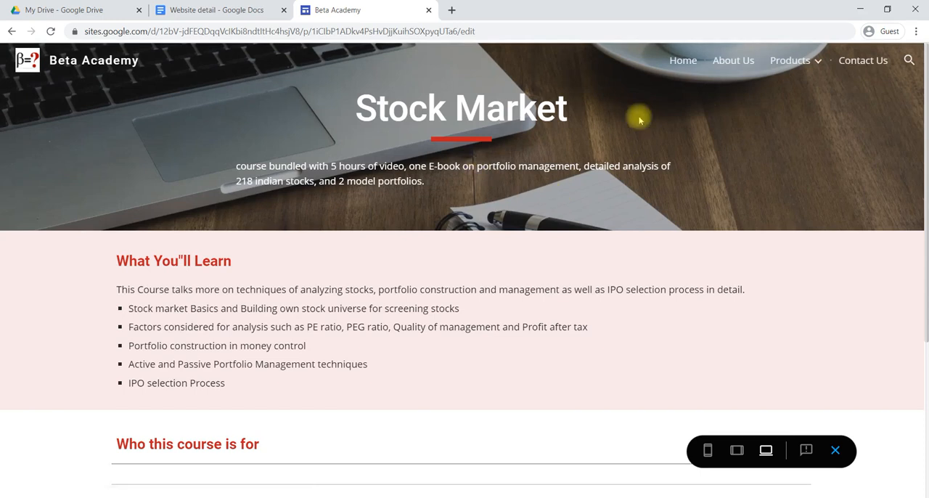
{"action": "mouse_move", "coordinate": [774, 64]}
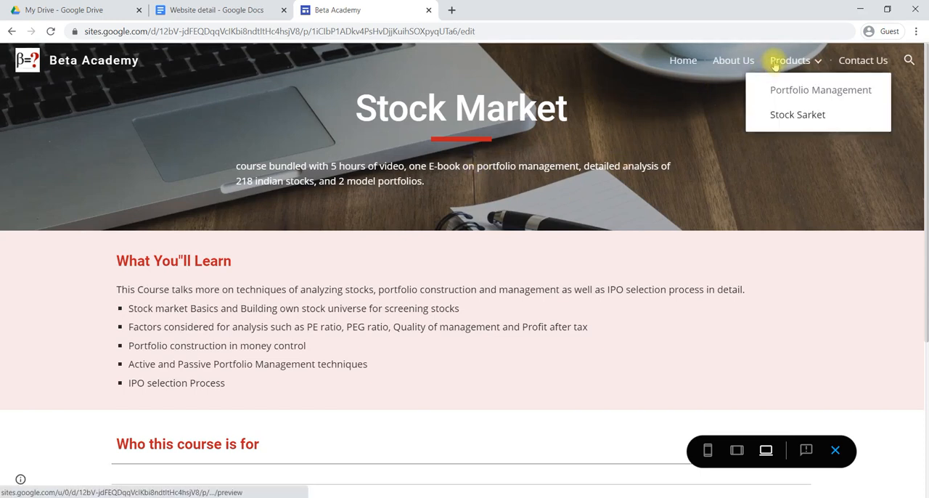
{"action": "left_click", "coordinate": [774, 63]}
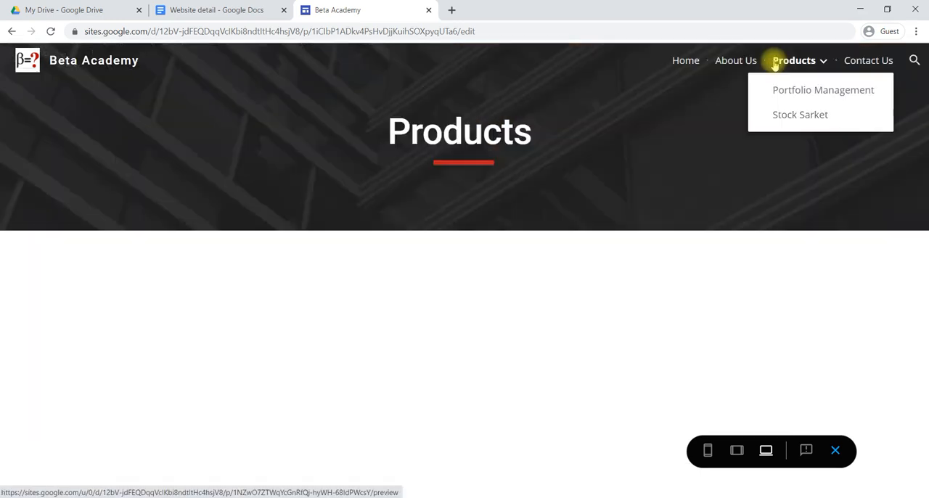
{"action": "mouse_move", "coordinate": [819, 67]}
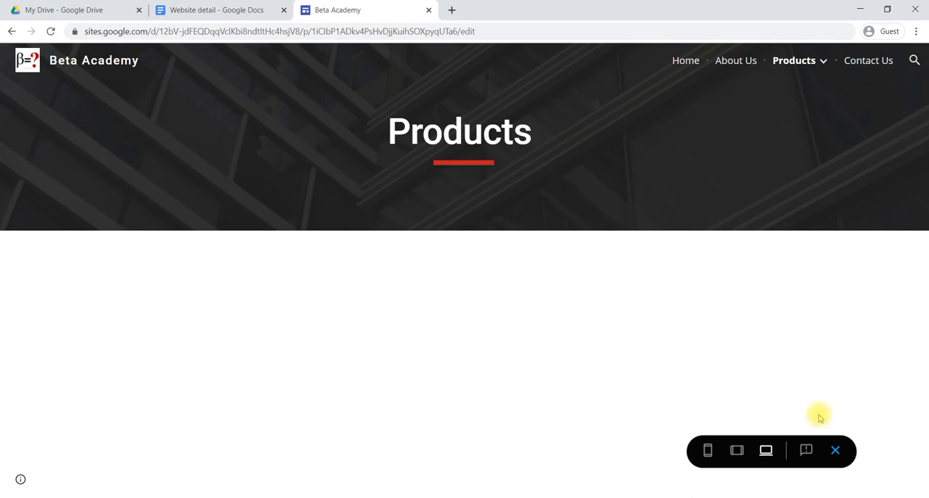
{"action": "left_click", "coordinate": [835, 452]}
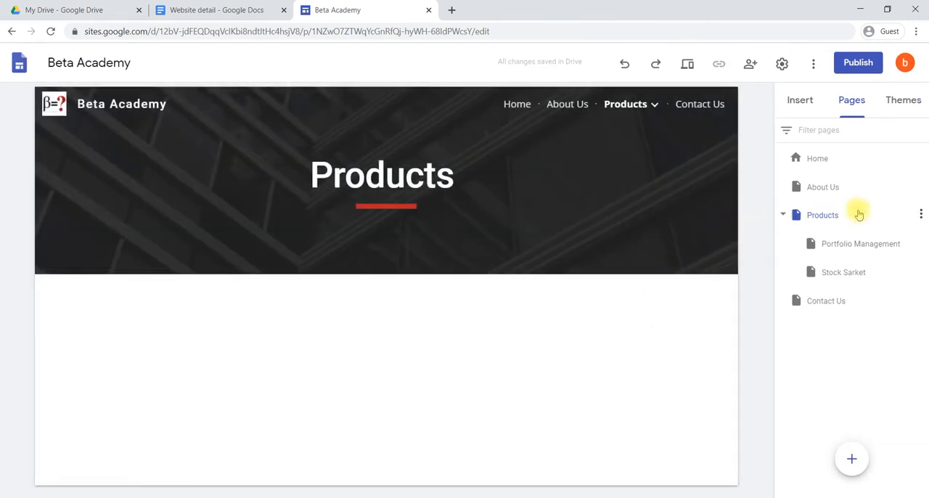
Hide the Products page and its subpages from the site navigation, and show only the Products page again
{"action": "left_click", "coordinate": [920, 215]}
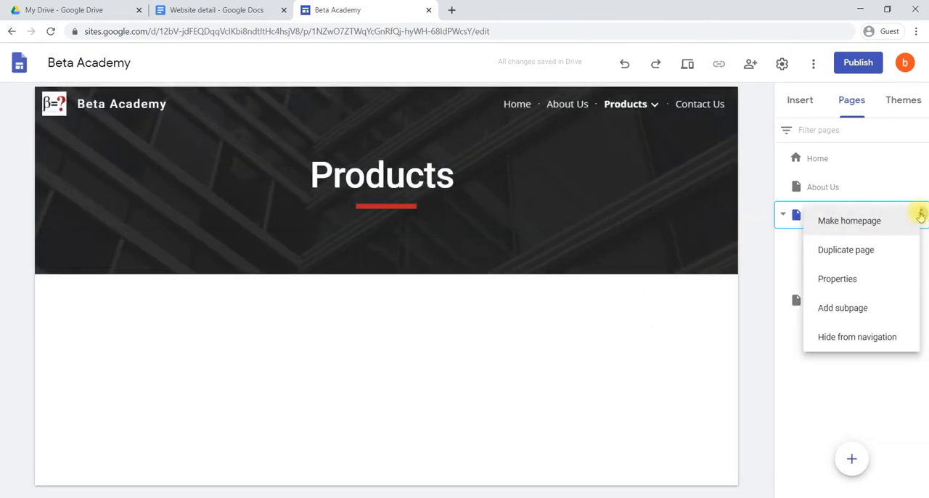
{"action": "left_click", "coordinate": [852, 342]}
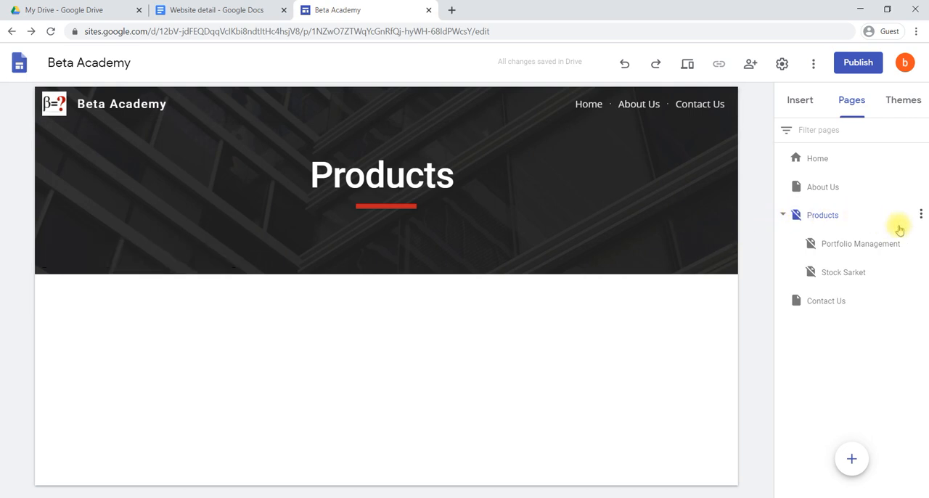
{"action": "left_click", "coordinate": [920, 215]}
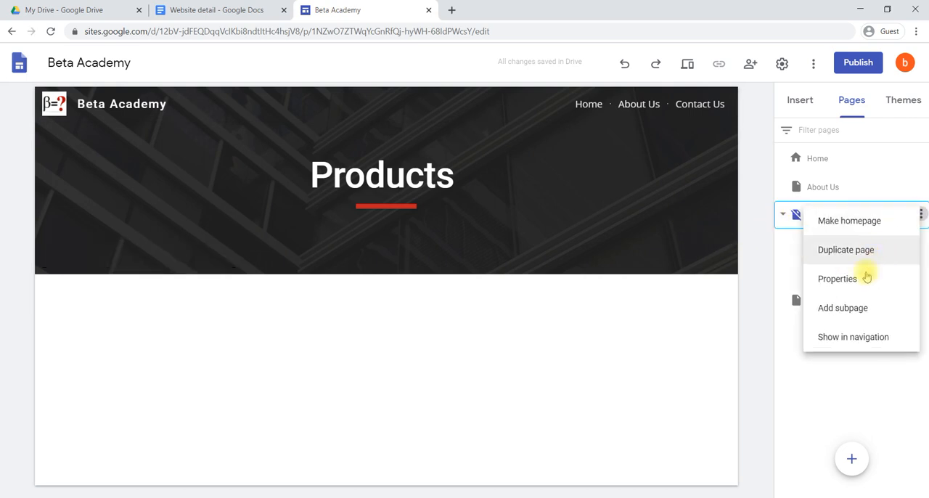
{"action": "left_click", "coordinate": [853, 337]}
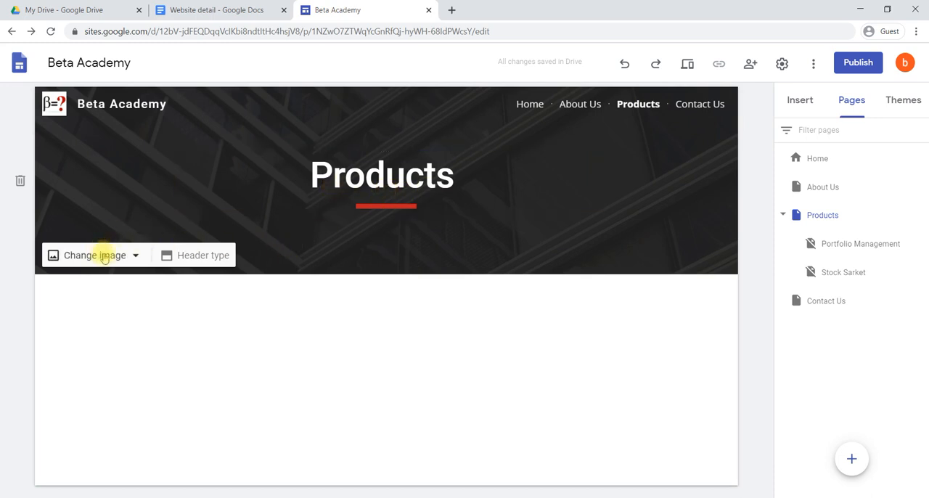
Set the Products page header type to Title only and insert the layout with two side-by-side image and text pairs
{"action": "left_click", "coordinate": [185, 255]}
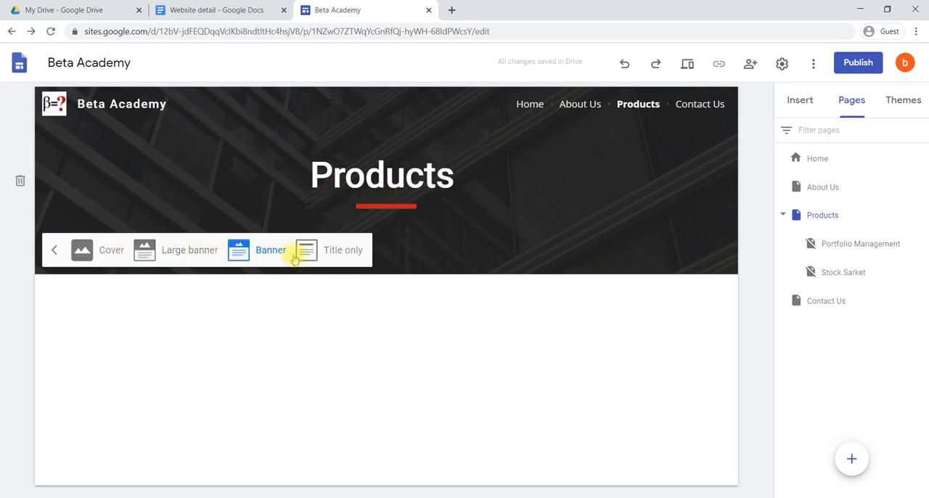
{"action": "left_click", "coordinate": [328, 251]}
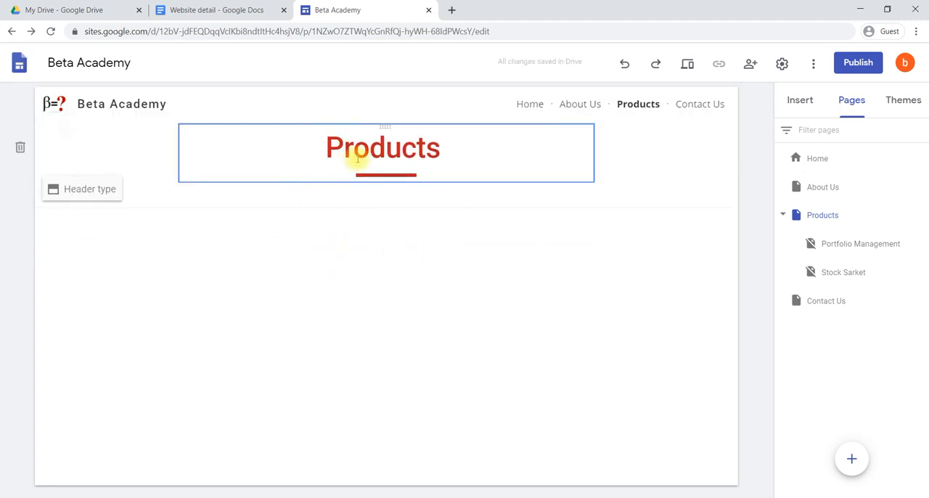
{"action": "left_click", "coordinate": [801, 102]}
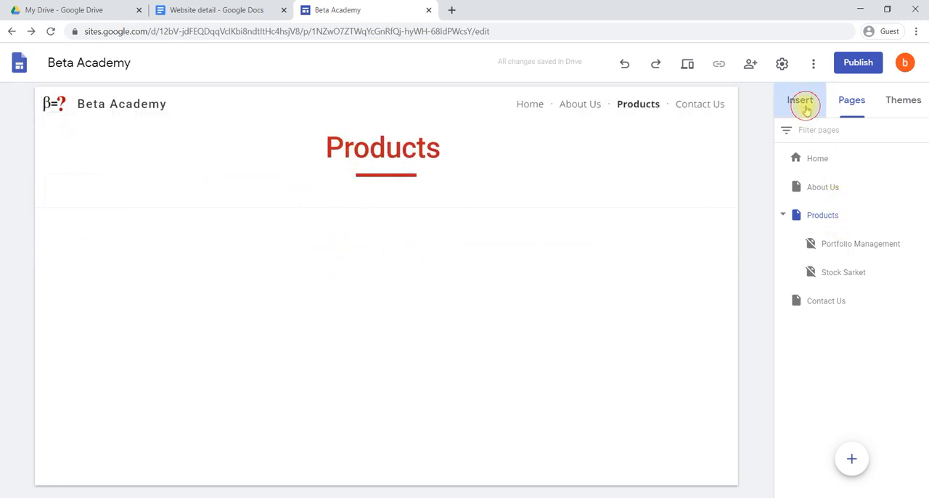
{"action": "scroll", "coordinate": [854, 207], "scroll_direction": "up", "scroll_amount": 1}
{"action": "scroll", "coordinate": [855, 209], "scroll_direction": "up", "scroll_amount": 3}
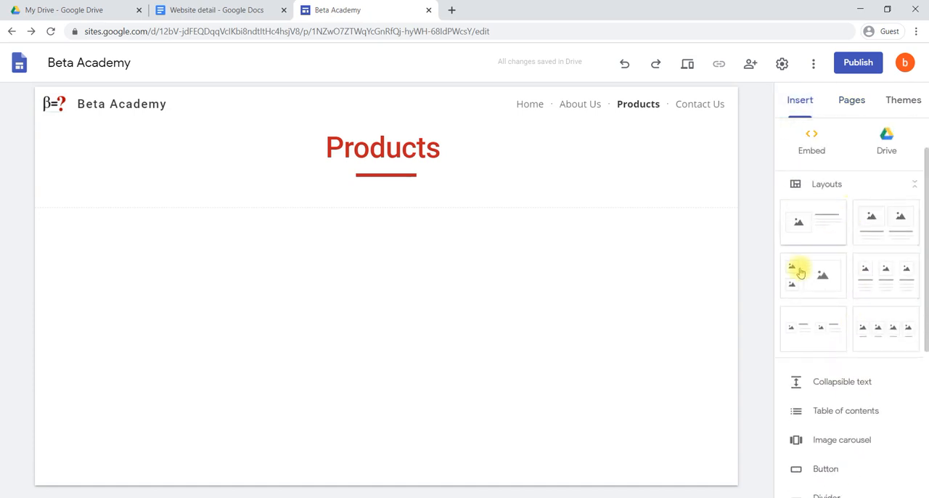
{"action": "left_click", "coordinate": [814, 333]}
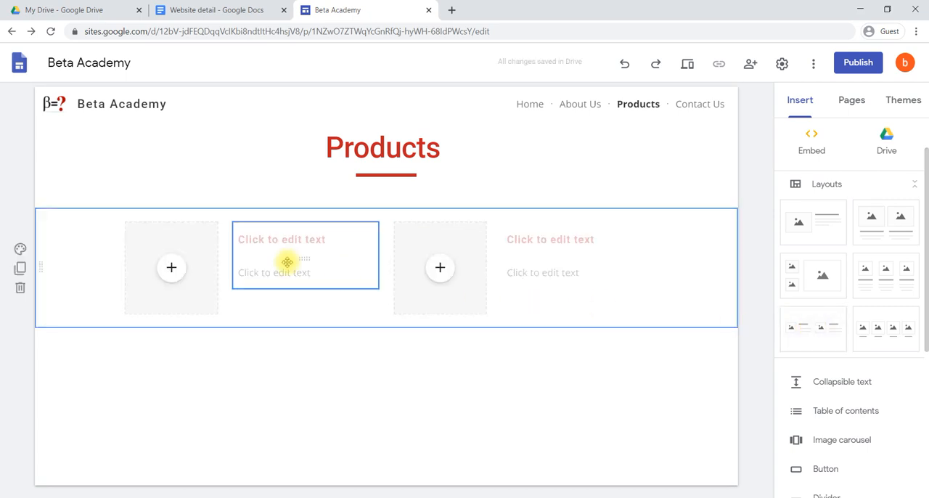
Insert the Stock Market and Portfolio Management poster image from recent Drive files into the first image placeholder
{"action": "left_click", "coordinate": [172, 270]}
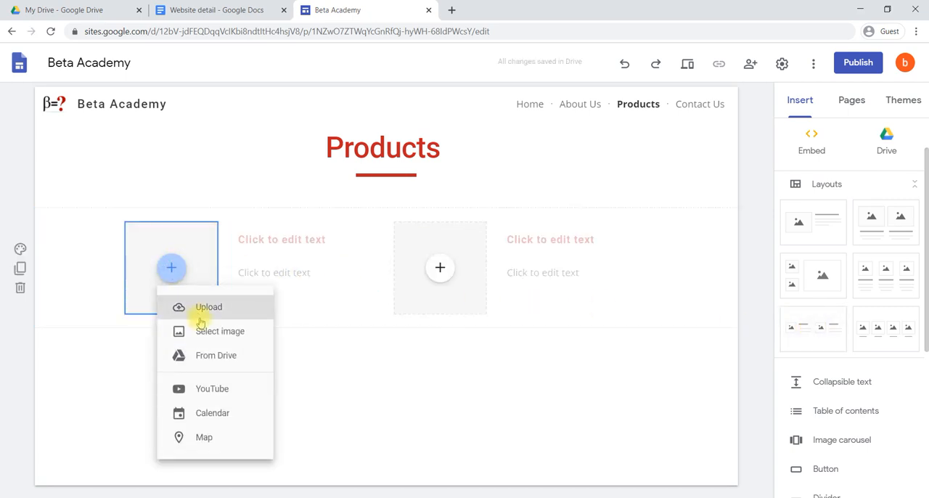
{"action": "left_click", "coordinate": [232, 355]}
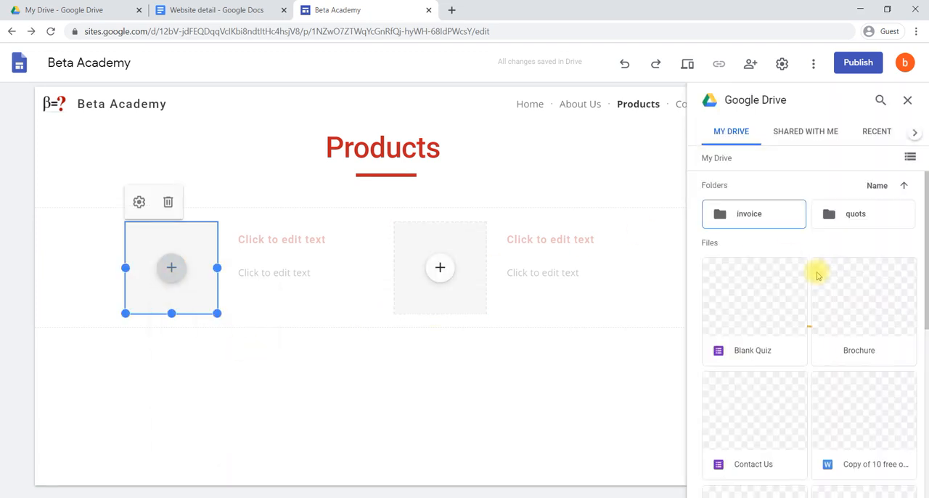
{"action": "scroll", "coordinate": [816, 276], "scroll_direction": "down", "scroll_amount": 3}
{"action": "left_click", "coordinate": [865, 129]}
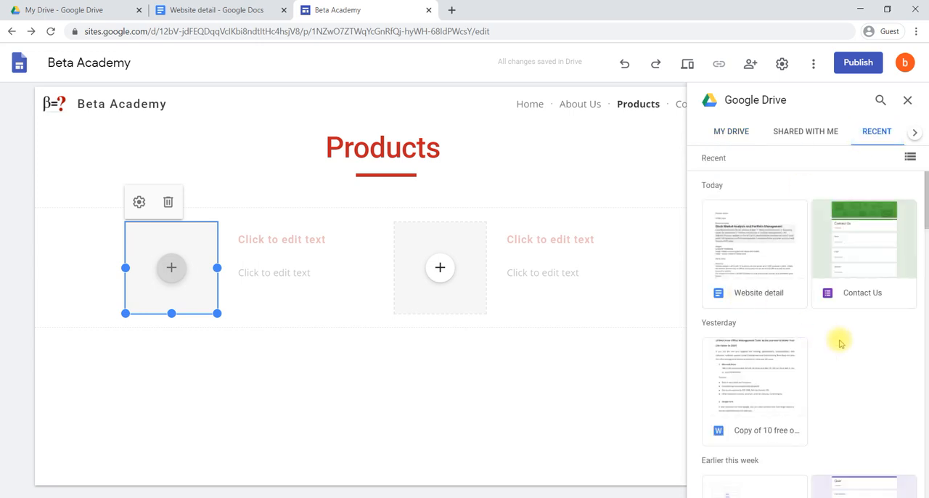
{"action": "scroll", "coordinate": [838, 340], "scroll_direction": "down", "scroll_amount": 10}
{"action": "scroll", "coordinate": [839, 343], "scroll_direction": "down", "scroll_amount": 4}
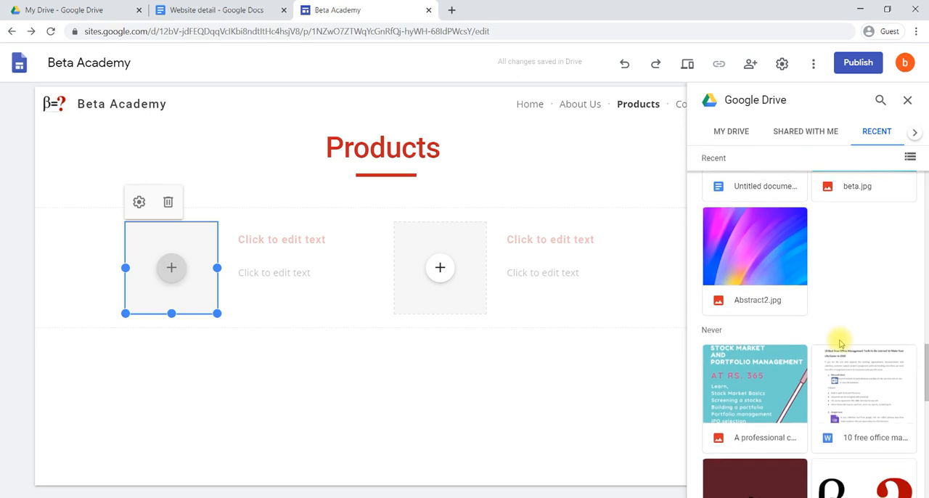
{"action": "left_click", "coordinate": [742, 370]}
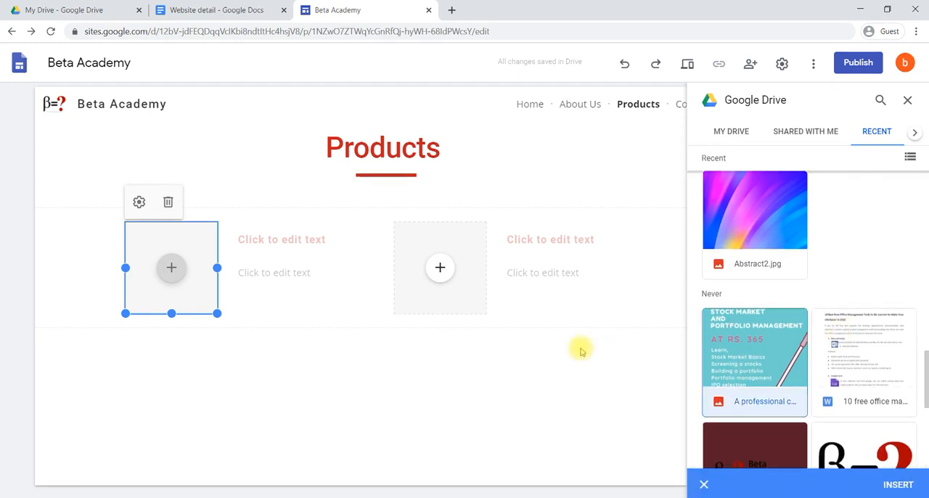
{"action": "left_click", "coordinate": [897, 485]}
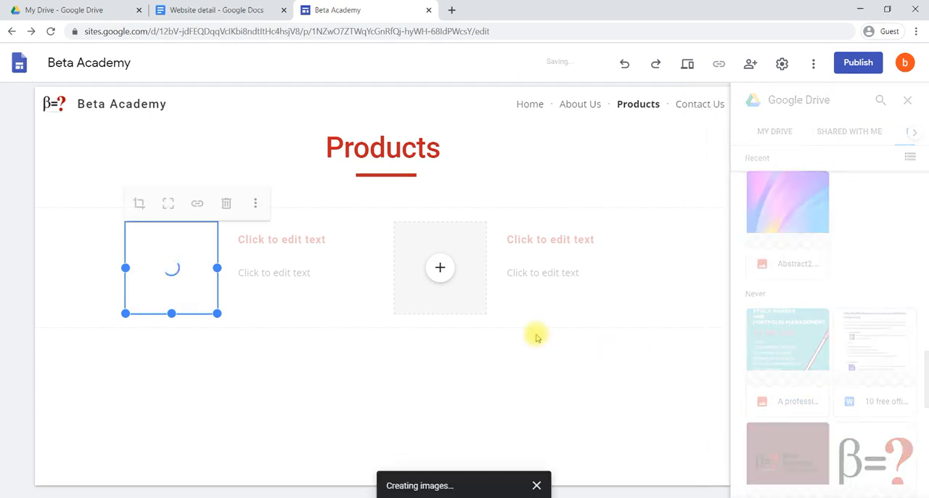
Enter "Portfolio Management" as the heading beside the first image
{"action": "left_click", "coordinate": [289, 239]}
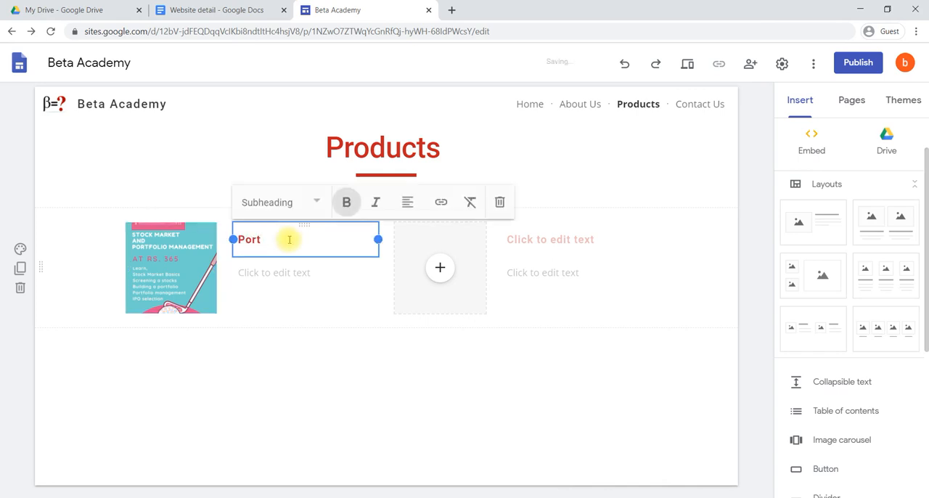
{"action": "type", "text": "Portfolio"}
{"action": "type", "text": "t"}
{"action": "key", "text": "BackSpace"}
{"action": "key", "text": "BackSpace"}
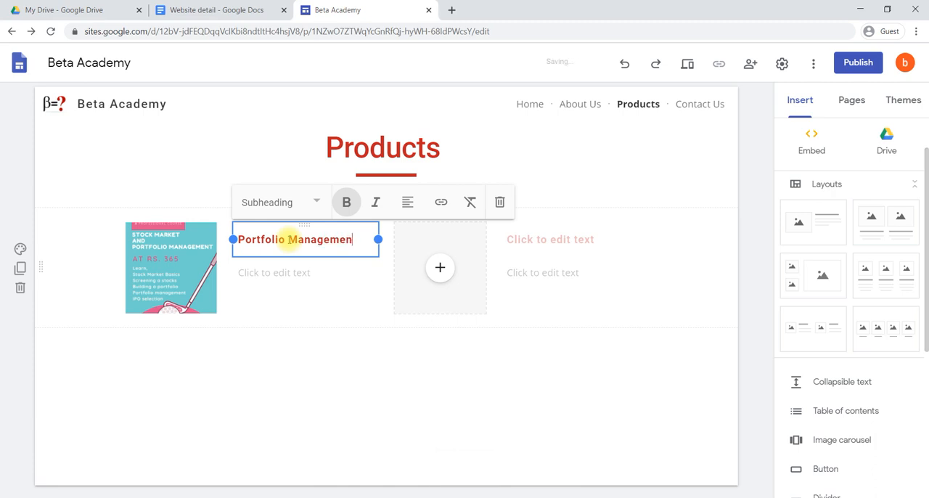
{"action": "type", "text": "nt"}
Copy the "This Course talks more on techniques of analyzing stocks" paragraph from the Website detail document into the text below the Portfolio Management heading
{"action": "left_click", "coordinate": [272, 278]}
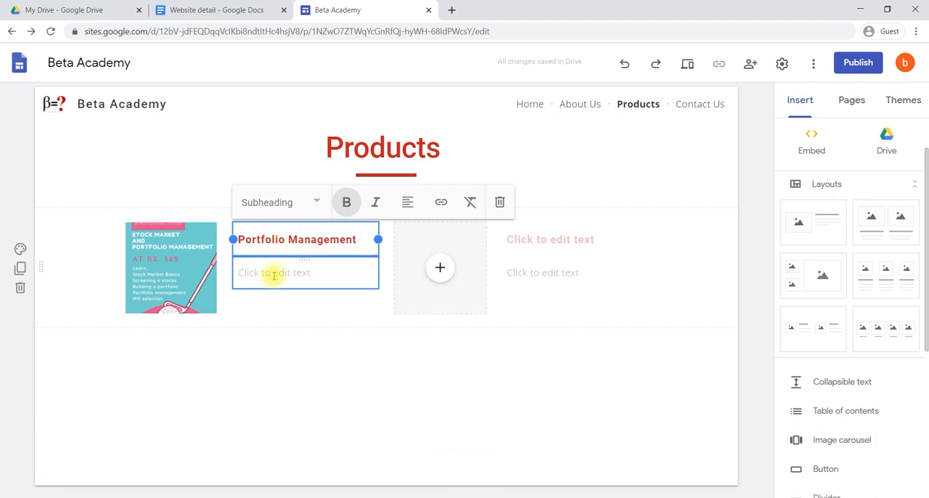
{"action": "left_click", "coordinate": [279, 272]}
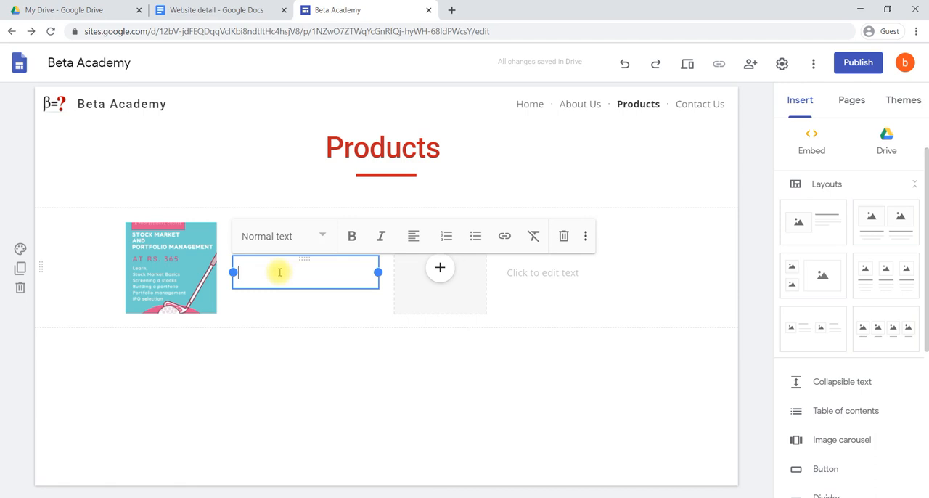
{"action": "left_click", "coordinate": [174, 10]}
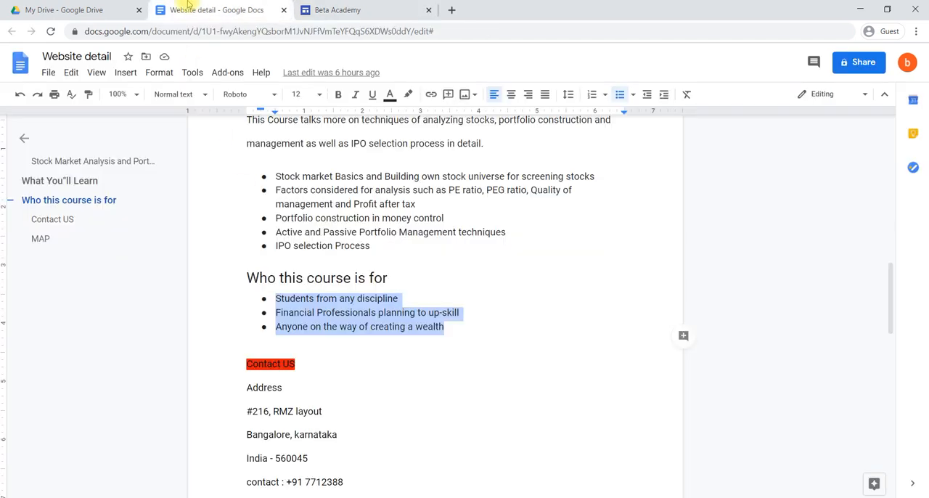
{"action": "scroll", "coordinate": [425, 251], "scroll_direction": "up", "scroll_amount": 3}
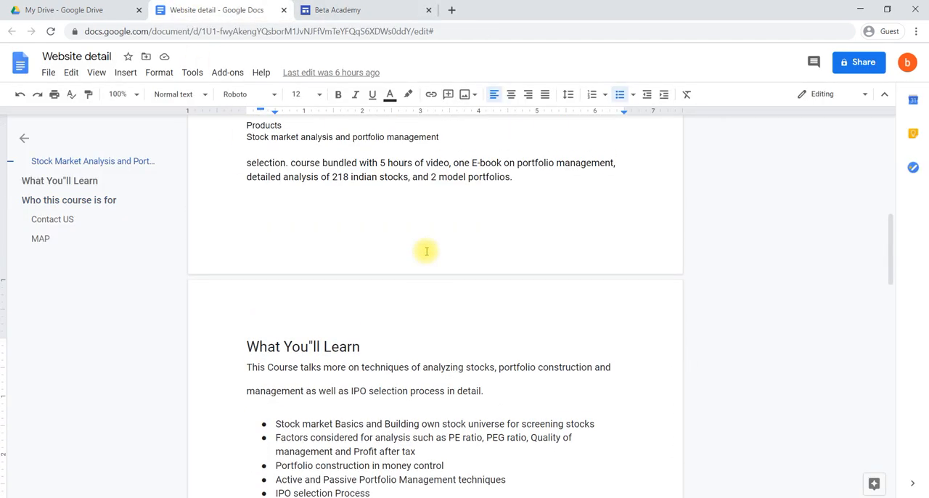
{"action": "scroll", "coordinate": [426, 252], "scroll_direction": "down", "scroll_amount": 1}
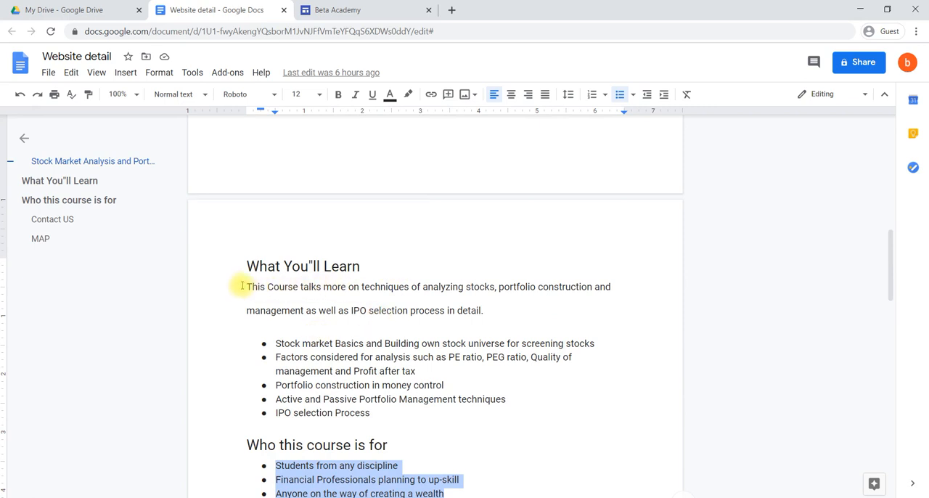
{"action": "left_click_drag", "start_coordinate": [245, 286], "coordinate": [479, 333]}
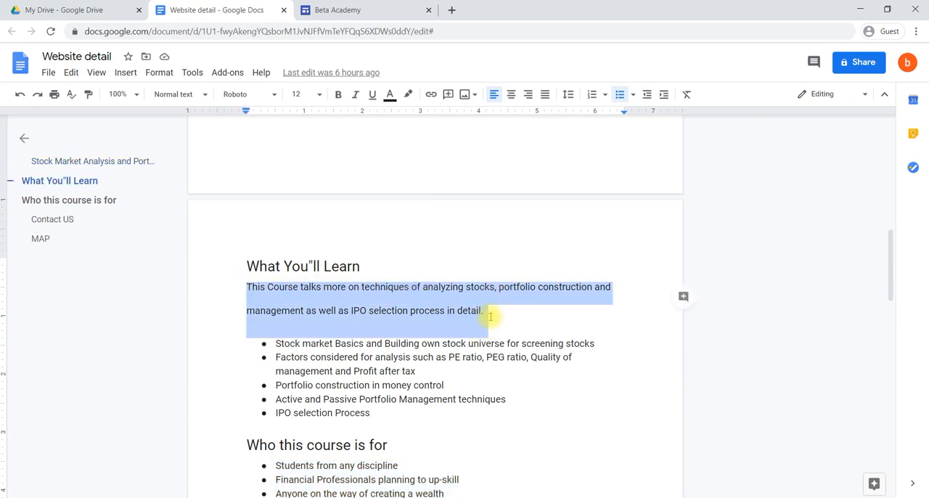
{"action": "key", "text": "ctrl+c"}
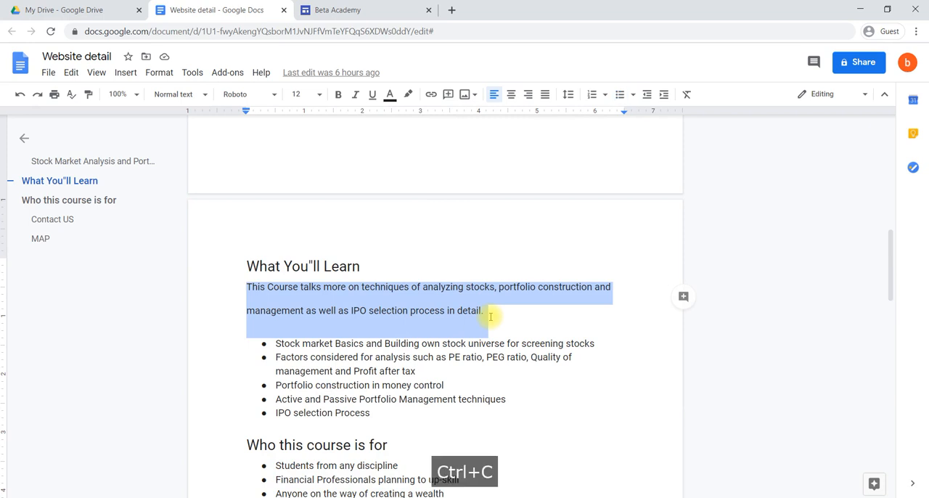
{"action": "left_click", "coordinate": [341, 11]}
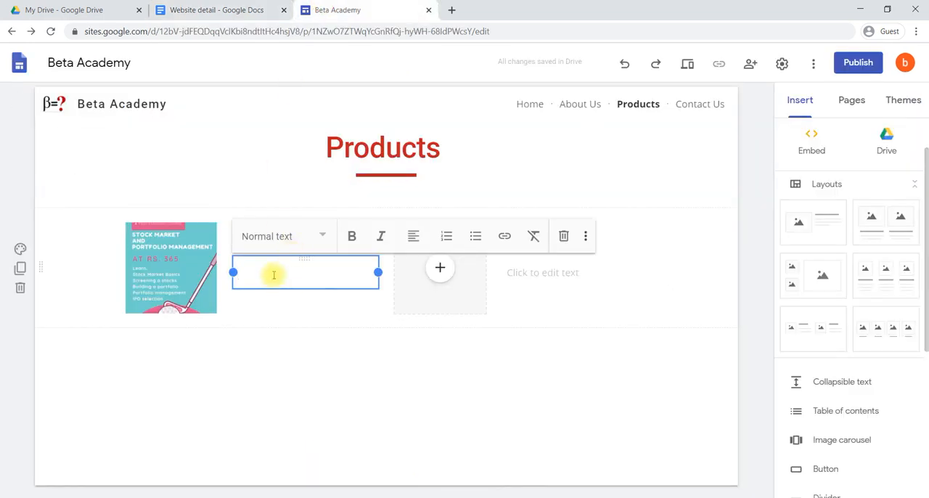
{"action": "key", "text": "ctrl+v"}
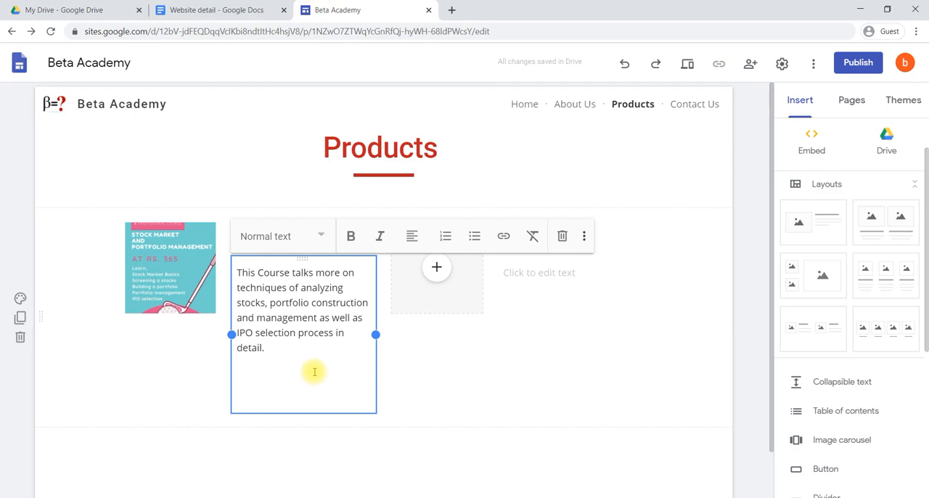
Remove the blank lines at the end of the Portfolio Management description
{"action": "left_click", "coordinate": [209, 310]}
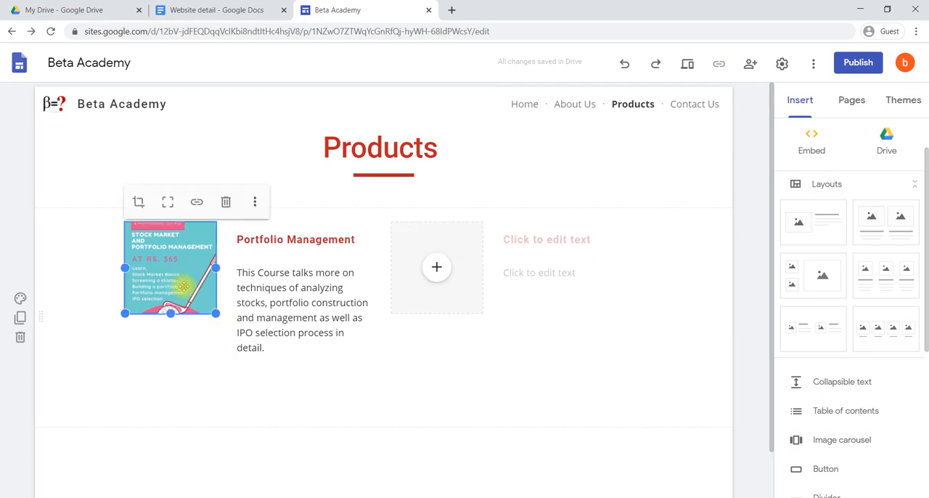
{"action": "left_click", "coordinate": [297, 364]}
{"action": "key", "text": "BackSpace"}
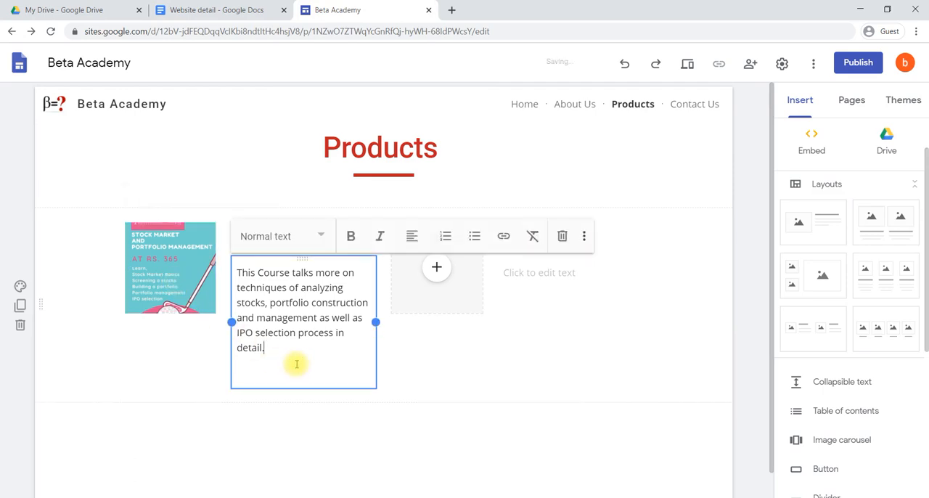
{"action": "key", "text": "Delete"}
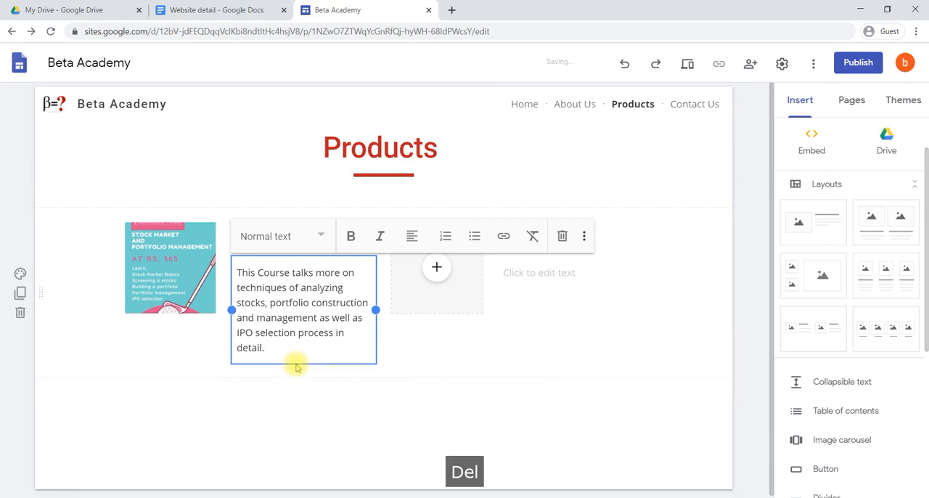
Enlarge the course poster downward and outward so its height matches the heading and description beside it
{"action": "left_click", "coordinate": [160, 249]}
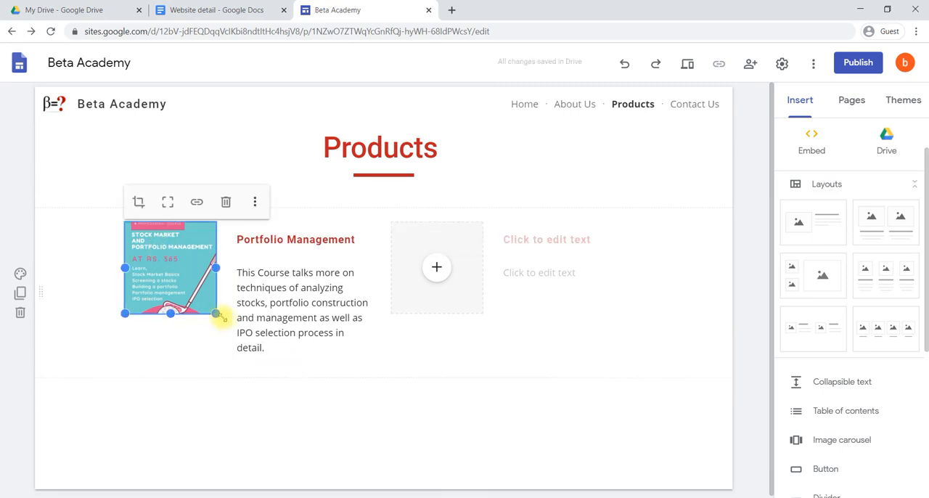
{"action": "left_click_drag", "start_coordinate": [217, 314], "coordinate": [215, 357]}
{"action": "left_click_drag", "start_coordinate": [123, 355], "coordinate": [71, 360]}
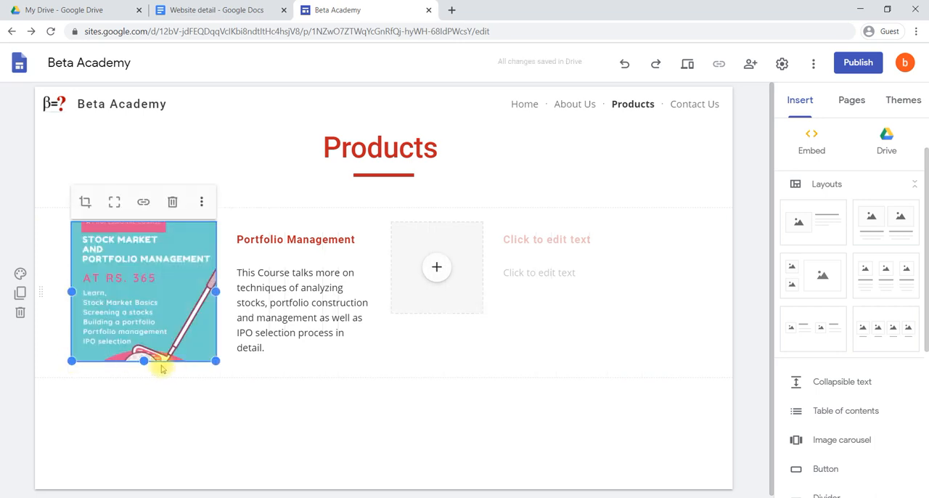
{"action": "left_click", "coordinate": [304, 348]}
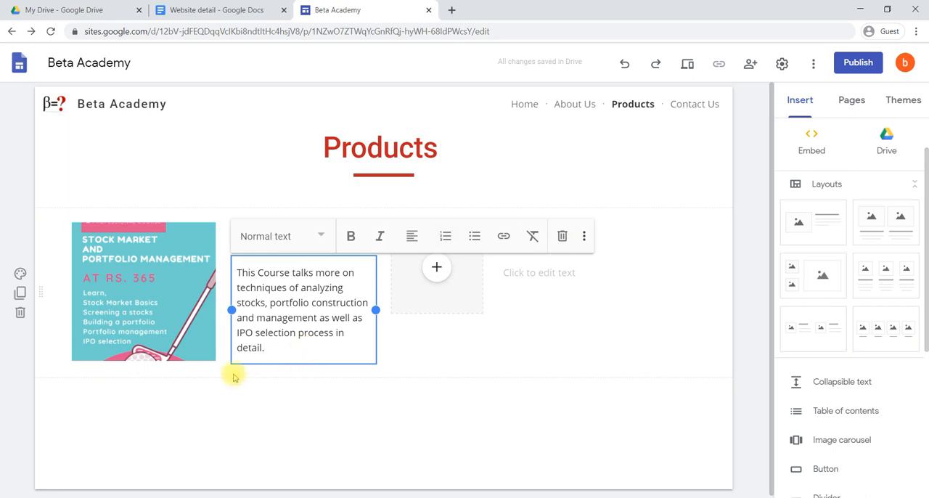
{"action": "left_click", "coordinate": [241, 397]}
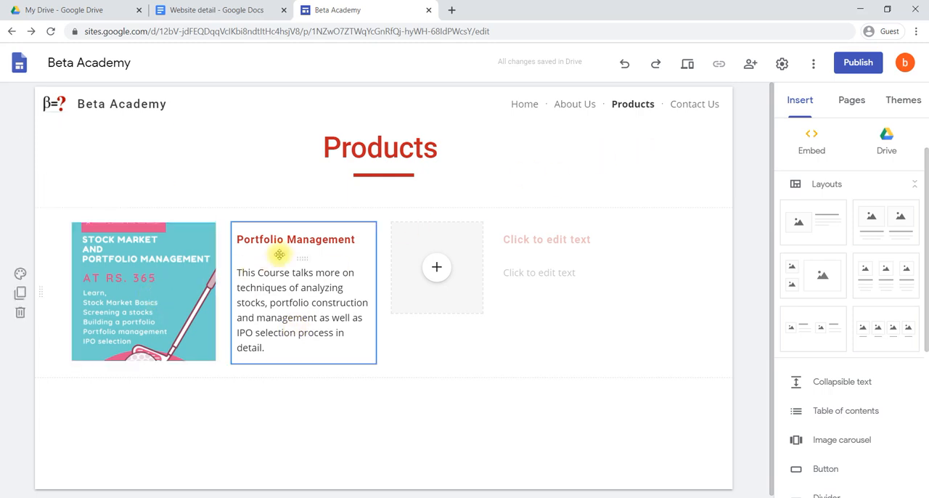
Link the course poster image to the site's Portfolio Management page
{"action": "left_click", "coordinate": [166, 270]}
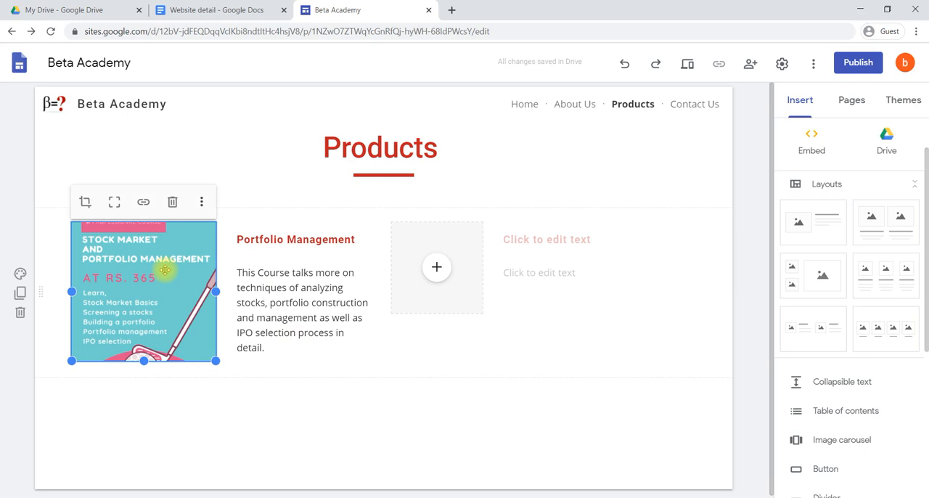
{"action": "left_click", "coordinate": [143, 205]}
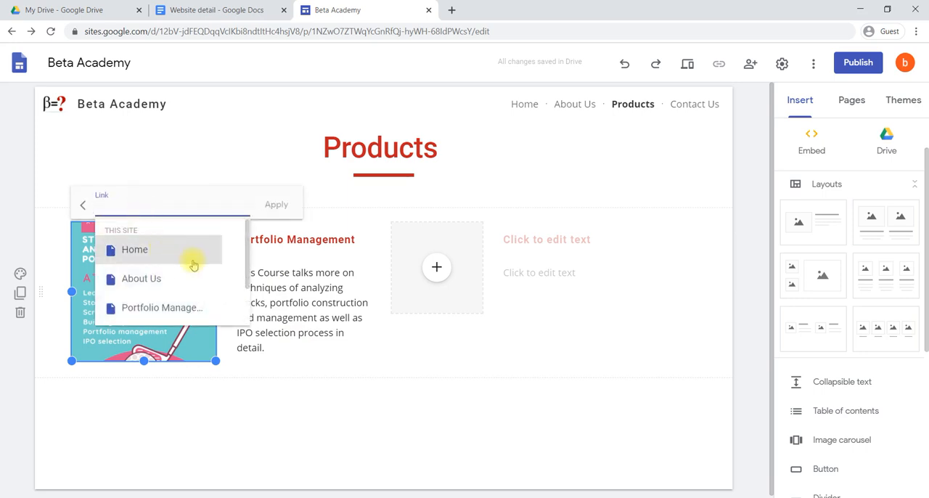
{"action": "scroll", "coordinate": [200, 270], "scroll_direction": "down", "scroll_amount": 2}
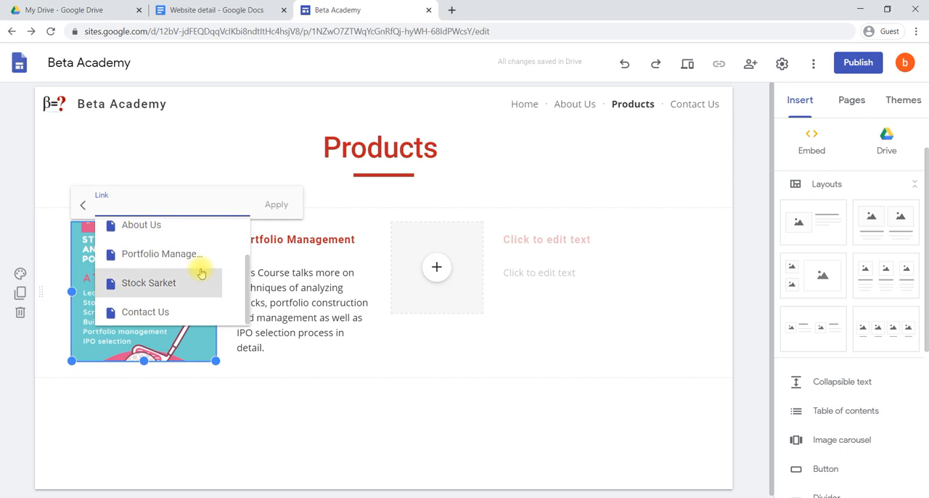
{"action": "left_click", "coordinate": [160, 254]}
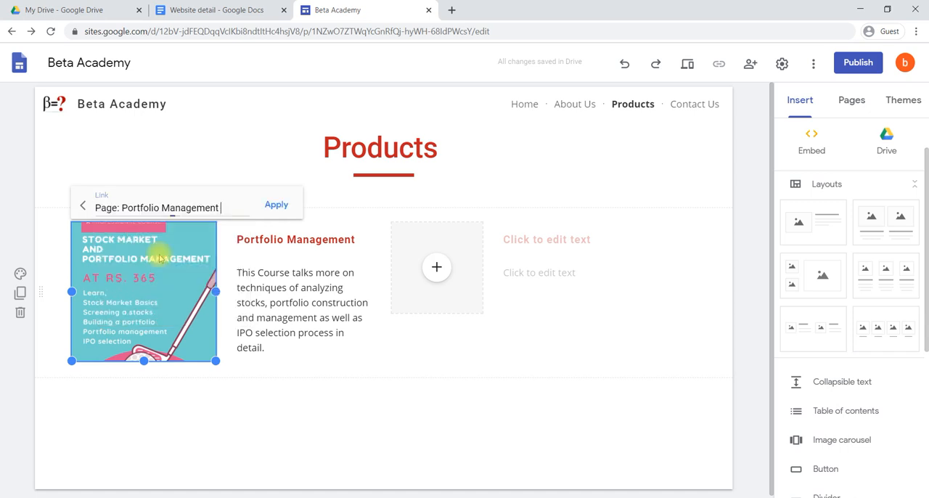
{"action": "left_click", "coordinate": [276, 206]}
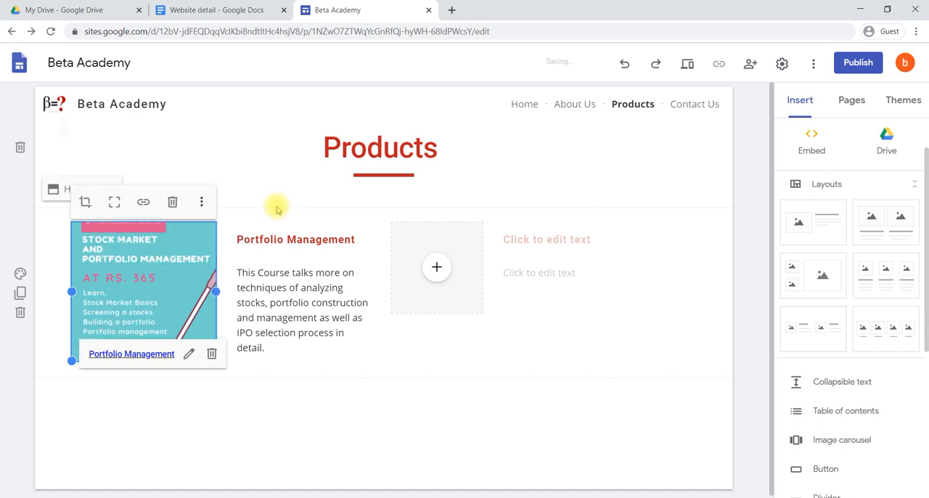
{"action": "left_click", "coordinate": [264, 380]}
{"action": "left_click", "coordinate": [364, 259]}
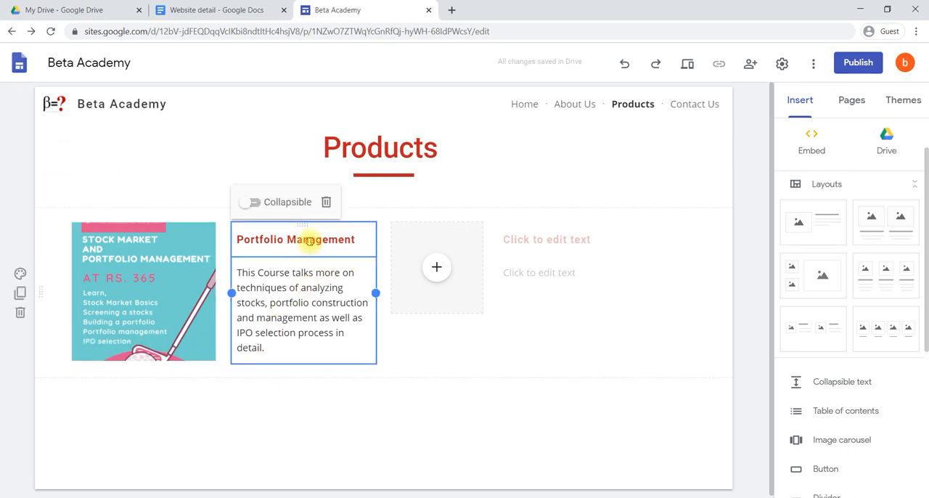
{"action": "left_click", "coordinate": [310, 242]}
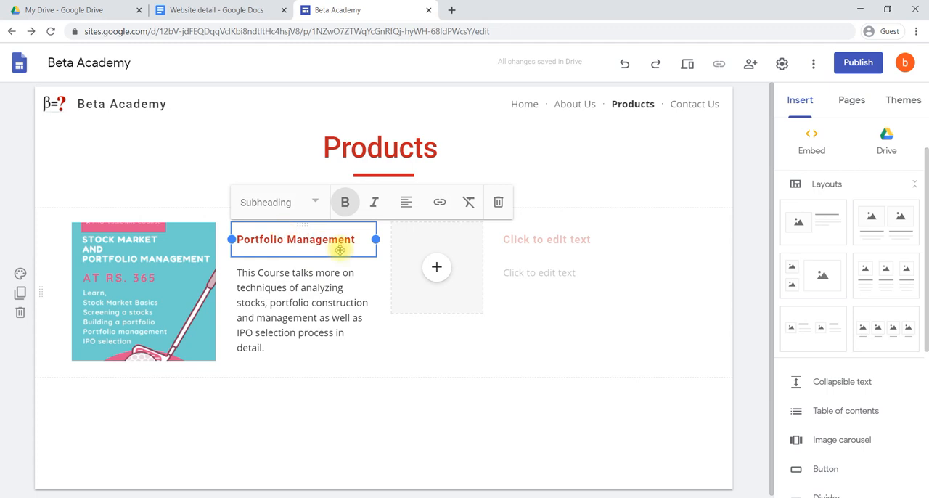
{"action": "left_click", "coordinate": [296, 382]}
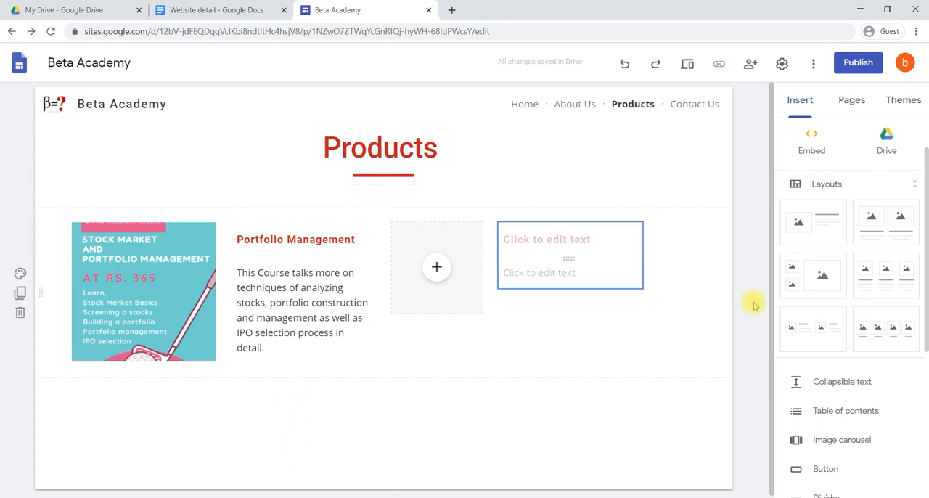
Insert a "Know More" button linked to the Portfolio Management page and place it directly below that course's description
{"action": "scroll", "coordinate": [795, 420], "scroll_direction": "down", "scroll_amount": 1}
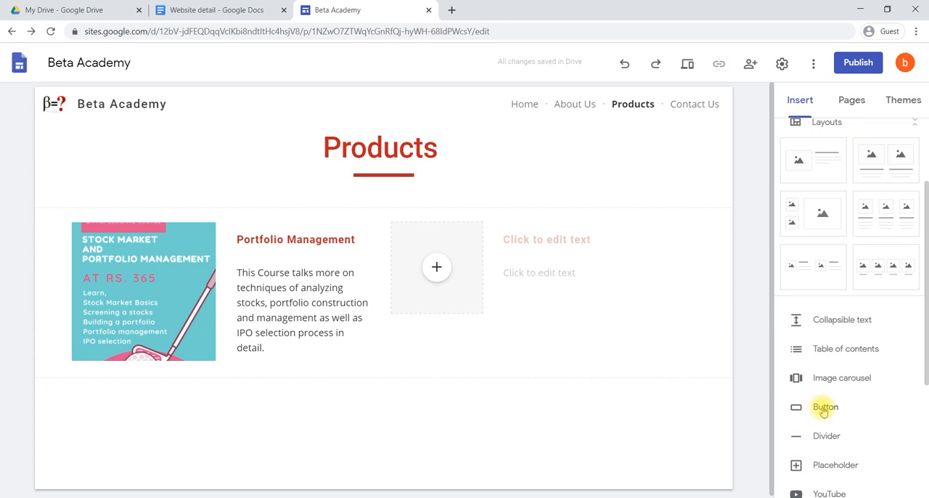
{"action": "left_click", "coordinate": [822, 409]}
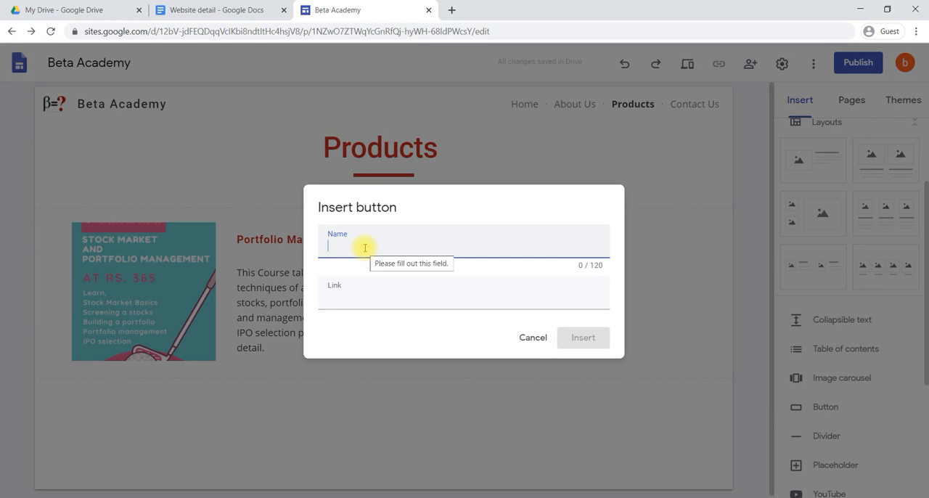
{"action": "type", "text": "Know More"}
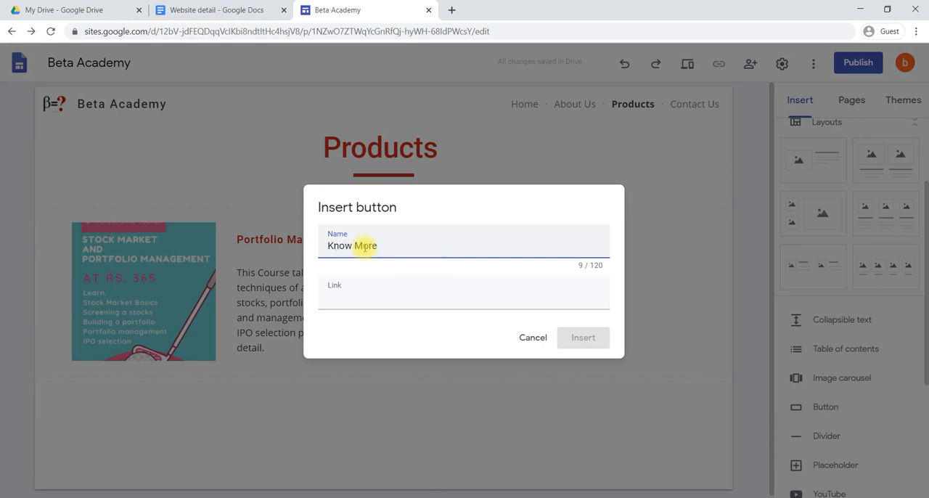
{"action": "left_click", "coordinate": [359, 302]}
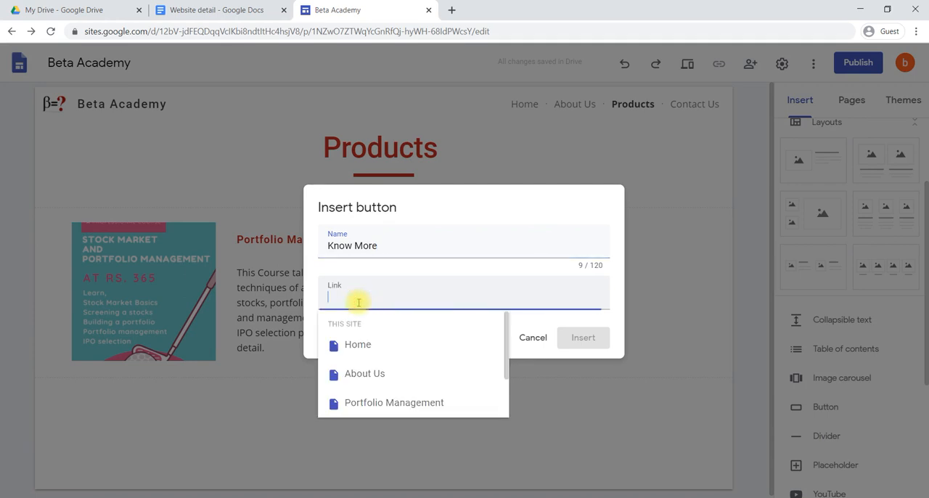
{"action": "left_click", "coordinate": [387, 404]}
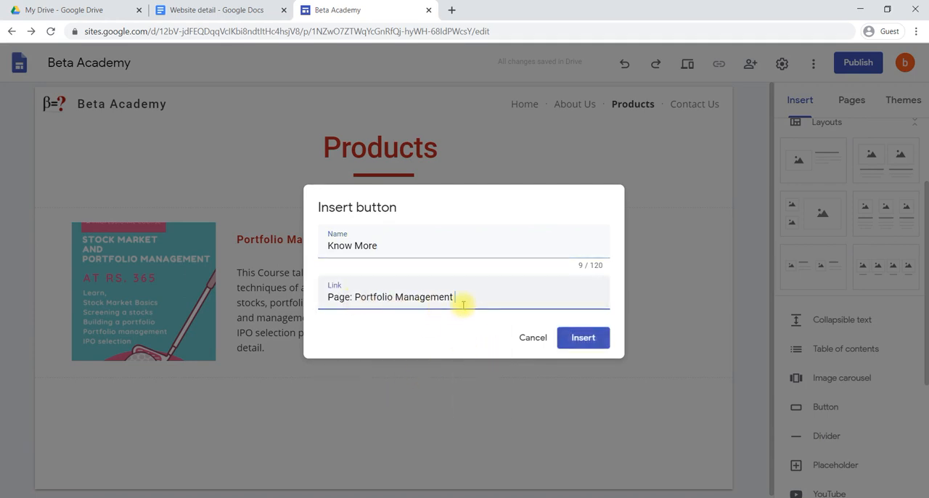
{"action": "left_click", "coordinate": [581, 339]}
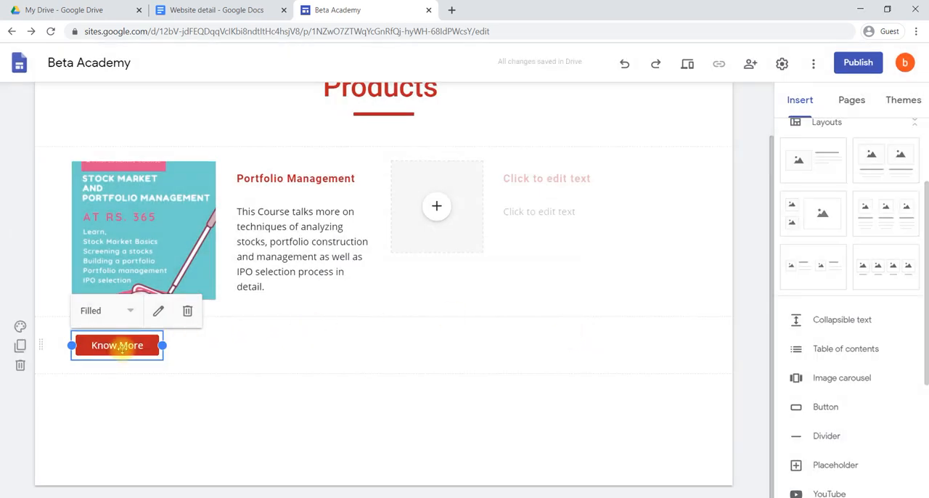
{"action": "left_click_drag", "start_coordinate": [119, 346], "coordinate": [254, 301]}
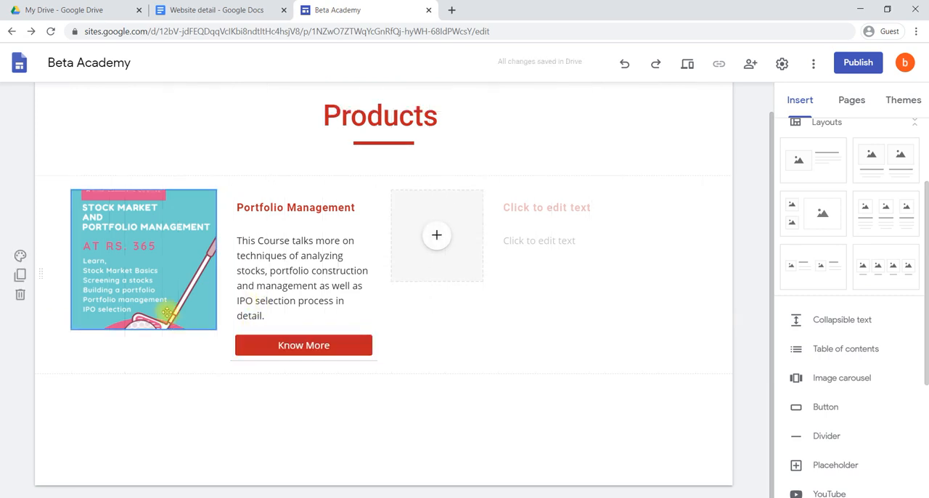
Enlarge the Portfolio Management course poster downward so its lower edge lines up with the Know More button
{"action": "left_click", "coordinate": [167, 316]}
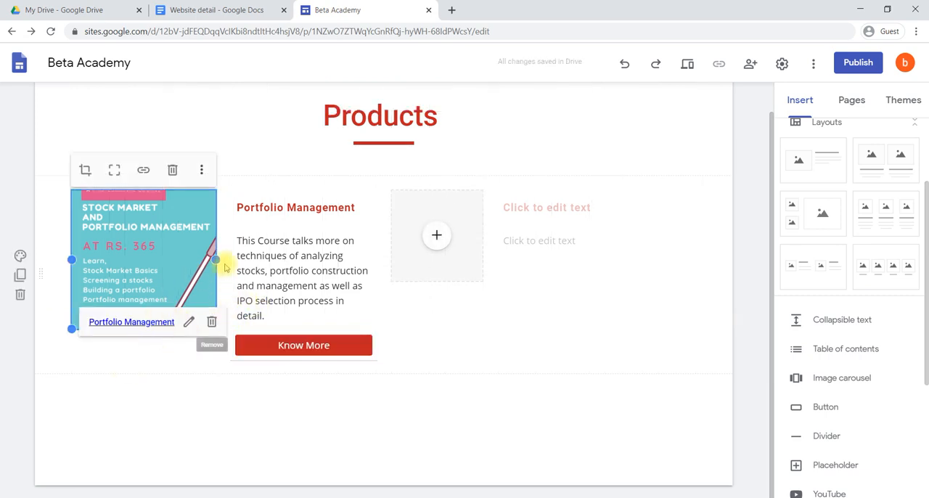
{"action": "left_click", "coordinate": [196, 358]}
{"action": "left_click", "coordinate": [203, 323]}
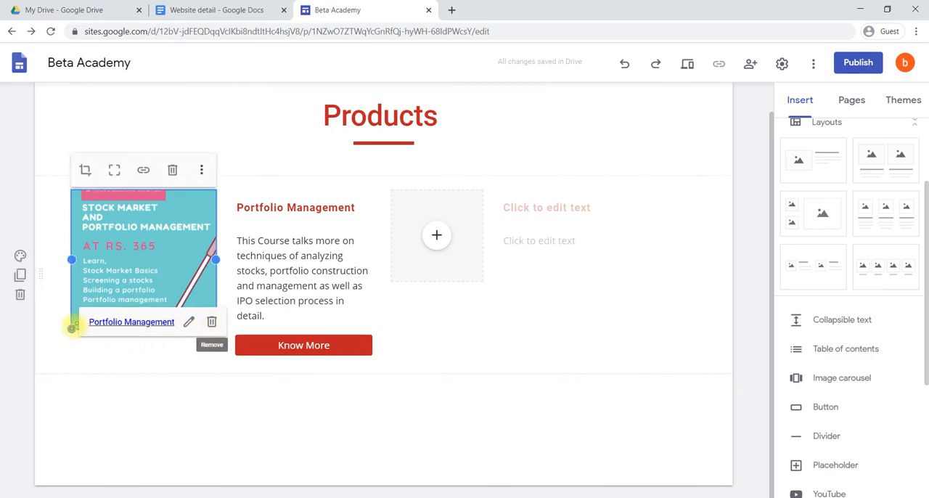
{"action": "left_click_drag", "start_coordinate": [73, 326], "coordinate": [76, 358]}
{"action": "left_click", "coordinate": [234, 395]}
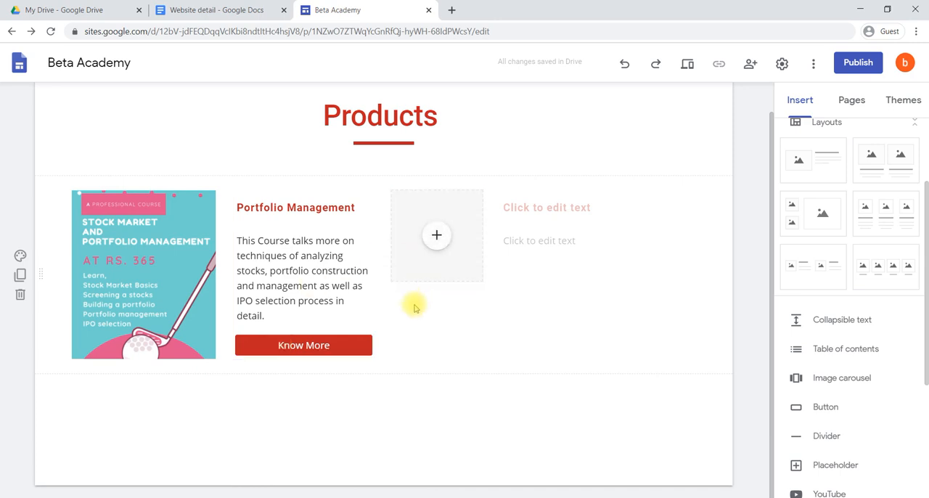
Fill the empty image placeholder with the "Lean in 5 Days" course poster from Drive and enlarge it to the first poster's size
{"action": "left_click", "coordinate": [436, 236]}
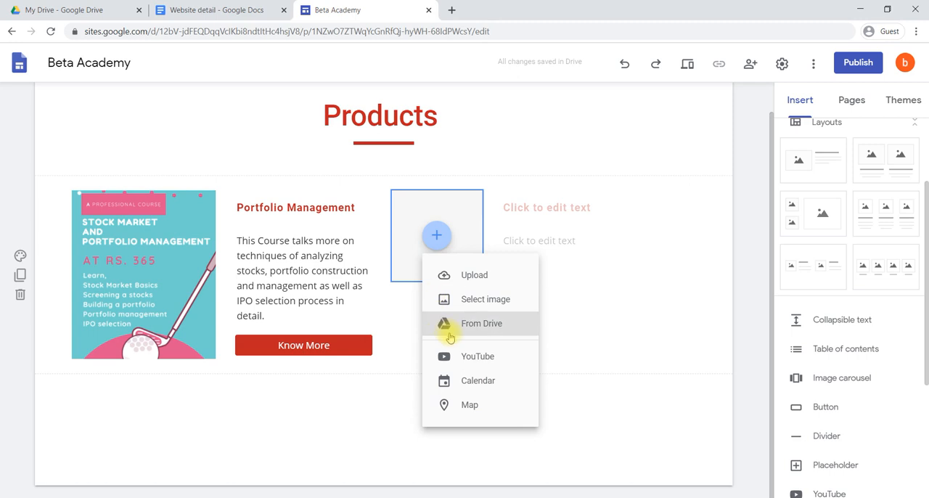
{"action": "left_click", "coordinate": [501, 322]}
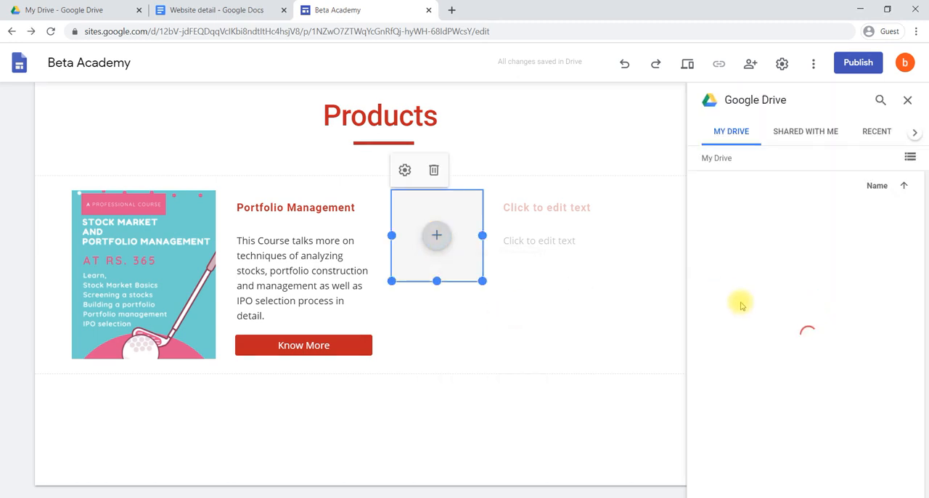
{"action": "scroll", "coordinate": [835, 374], "scroll_direction": "down", "scroll_amount": 5}
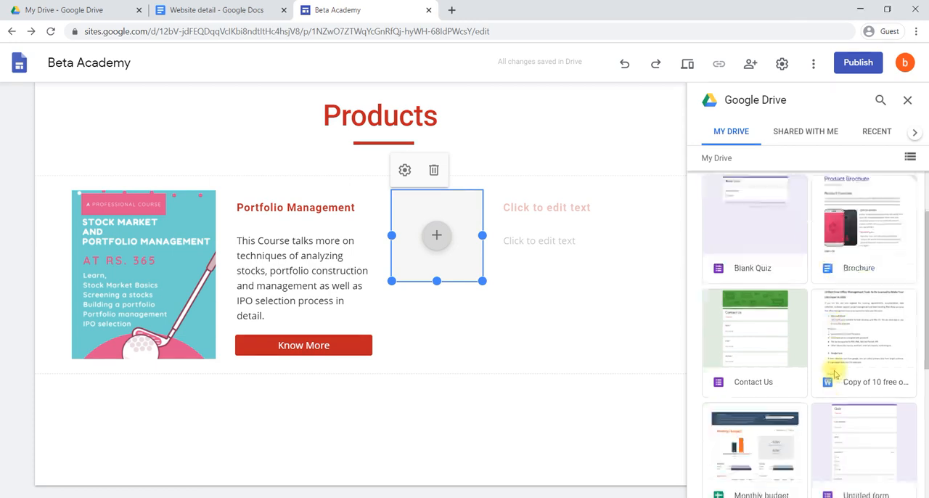
{"action": "left_click", "coordinate": [882, 132]}
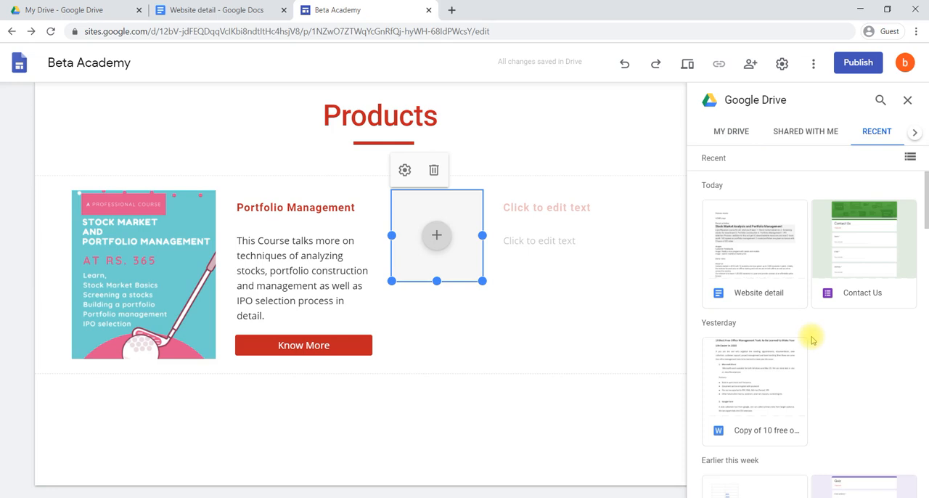
{"action": "scroll", "coordinate": [765, 385], "scroll_direction": "down", "scroll_amount": 10}
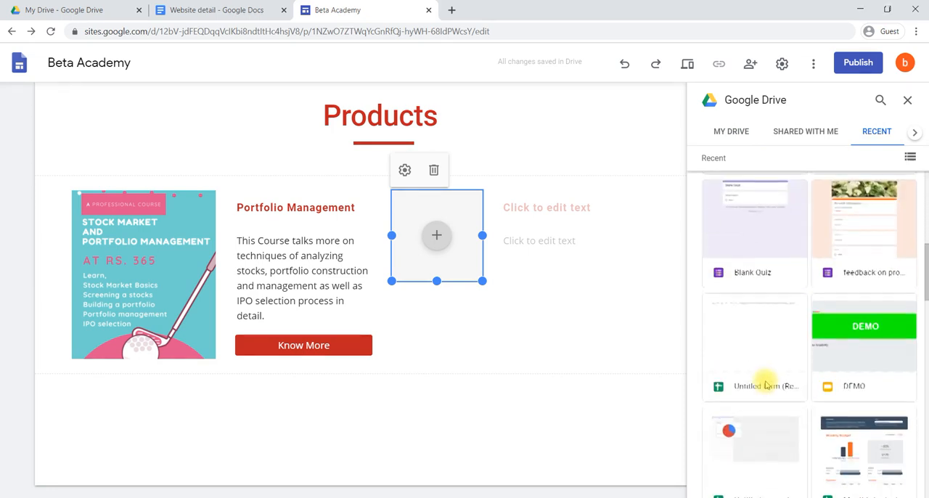
{"action": "scroll", "coordinate": [765, 385], "scroll_direction": "down", "scroll_amount": 8}
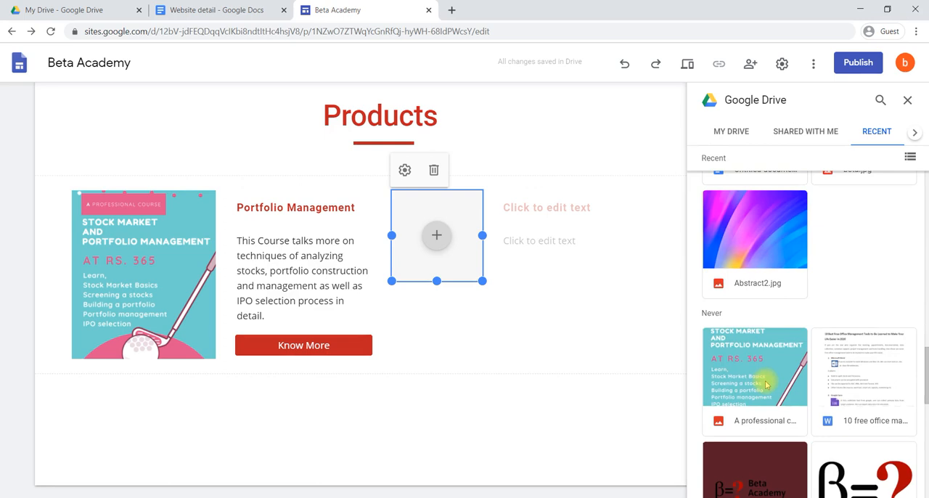
{"action": "scroll", "coordinate": [765, 385], "scroll_direction": "down", "scroll_amount": 2}
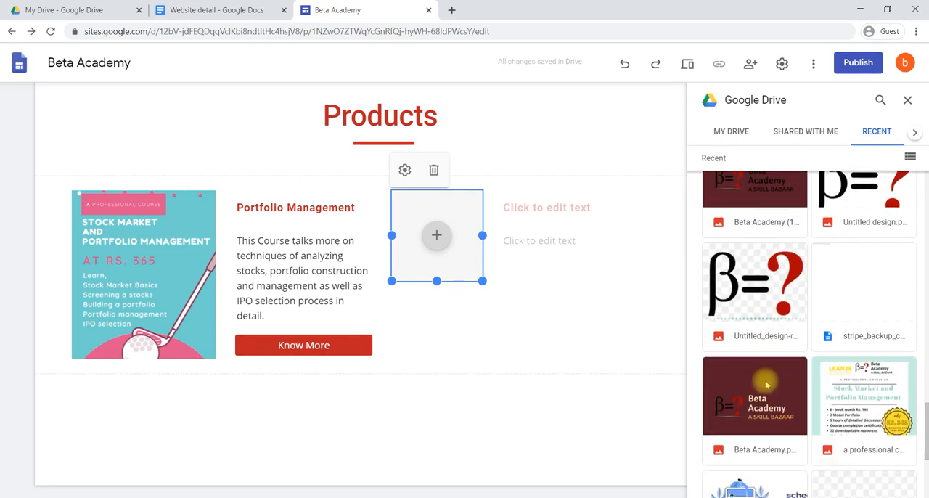
{"action": "left_click", "coordinate": [856, 384]}
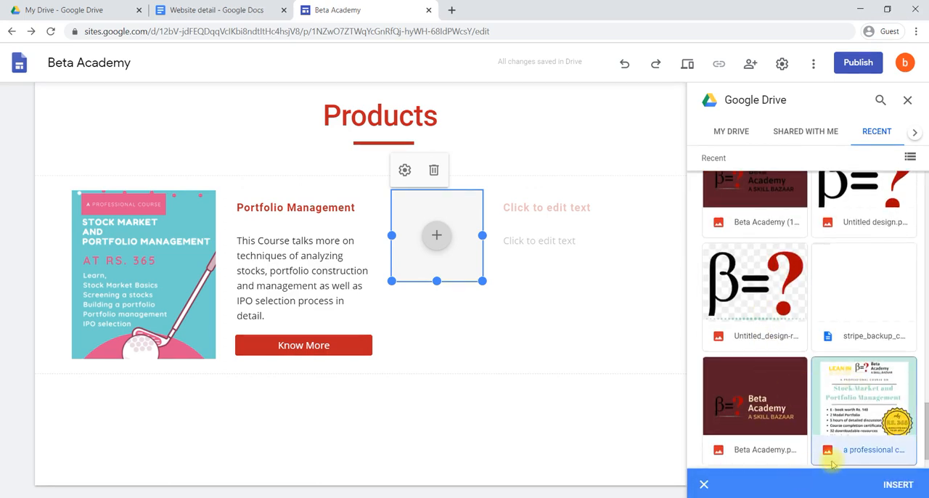
{"action": "left_click", "coordinate": [894, 484]}
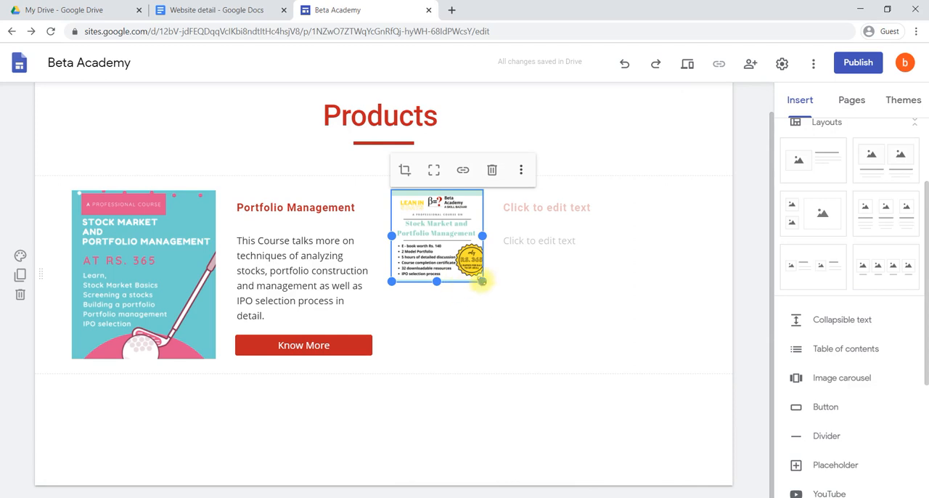
{"action": "left_click_drag", "start_coordinate": [483, 285], "coordinate": [535, 358]}
Title the second course "Stock Market" and paste the copied course paragraph below it without trailing blank lines
{"action": "left_click", "coordinate": [602, 215]}
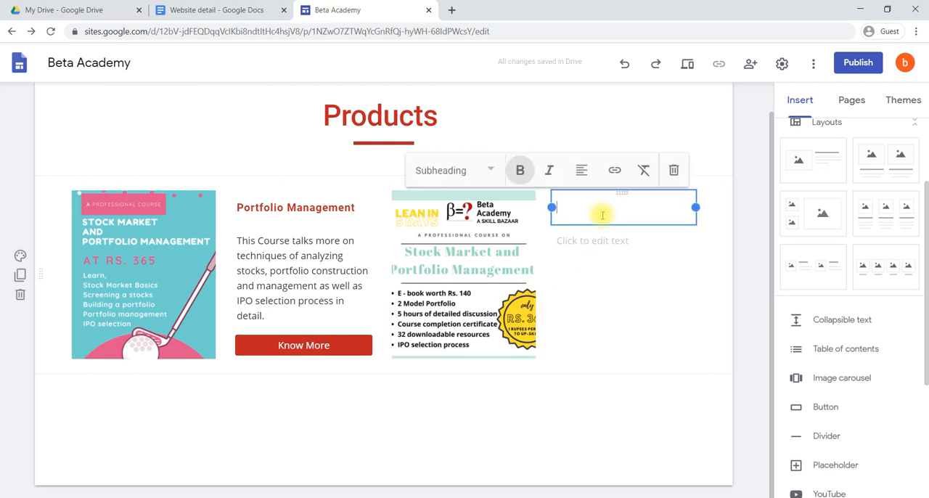
{"action": "type", "text": "Stock Market"}
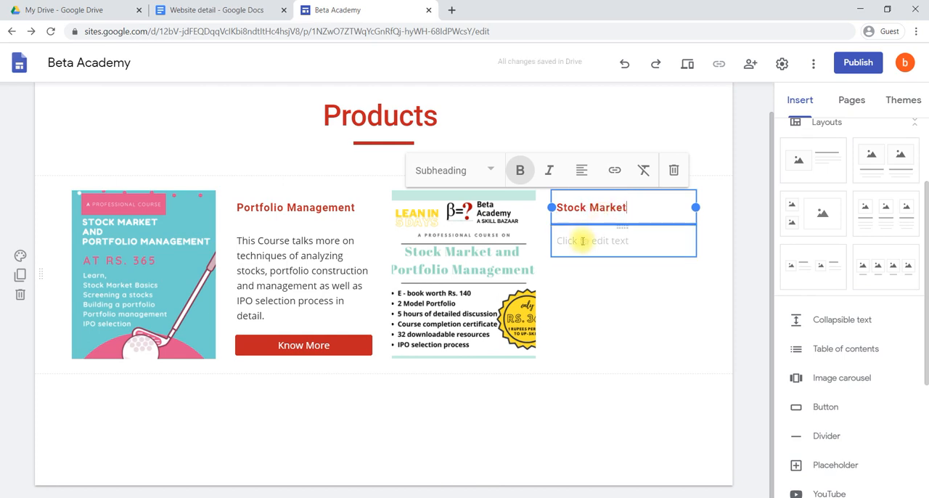
{"action": "left_click", "coordinate": [582, 241]}
{"action": "type", "text": "This Course talks more on techniques of analyzing stocks, portfolio construction and management as well as IPO selection process in detail."}
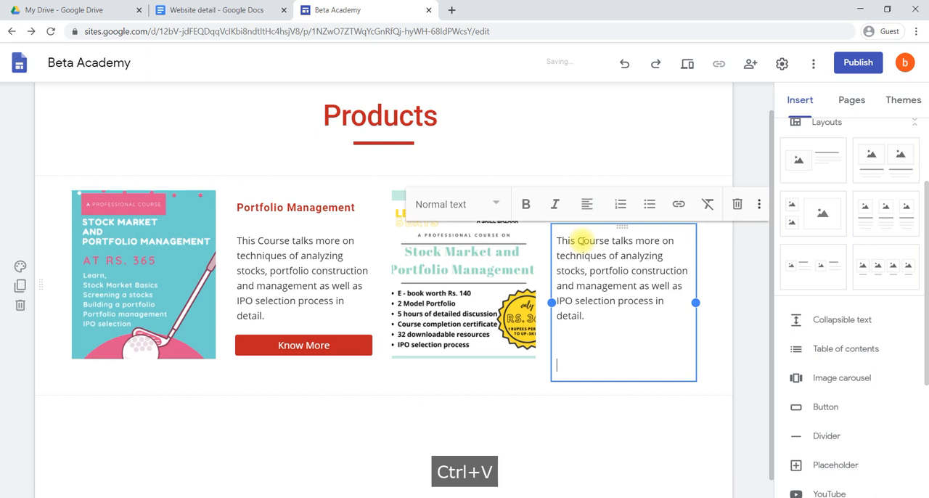
{"action": "key", "text": "BackSpace"}
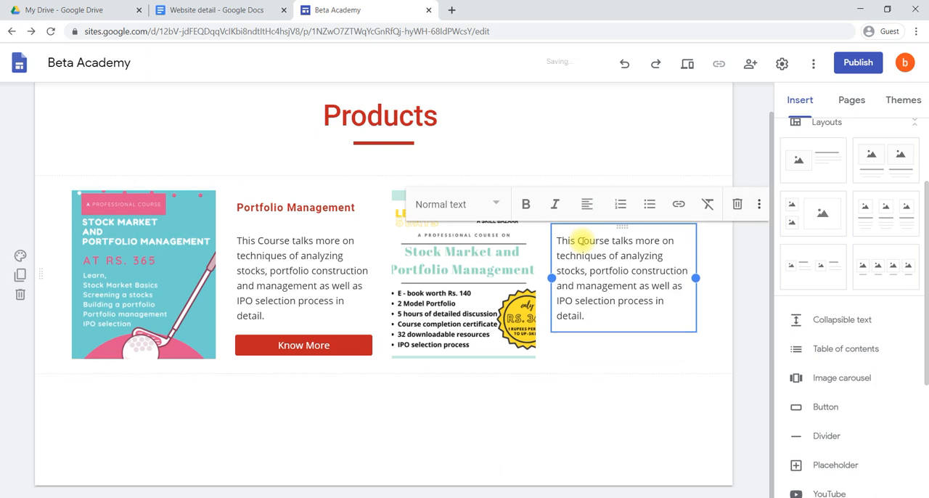
{"action": "left_click", "coordinate": [459, 408]}
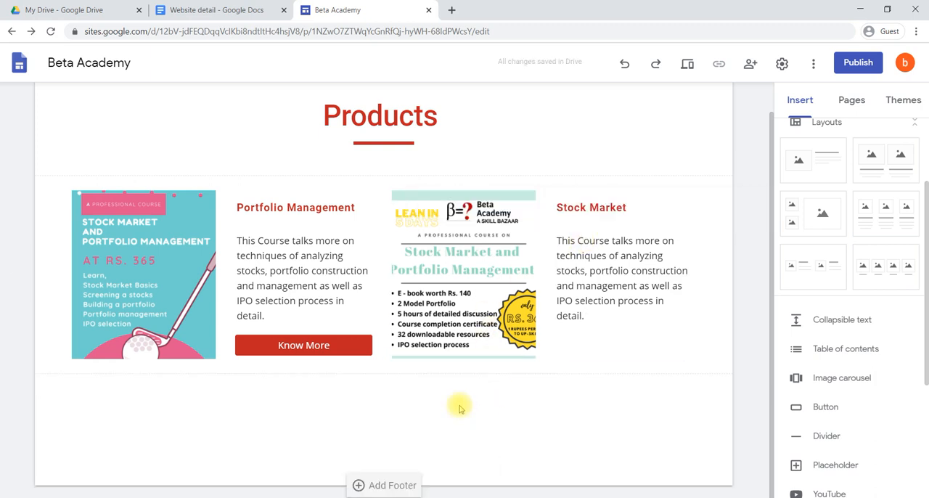
Insert a "Know More" button linked to the Stock Sarket page and place it directly below the Stock Market description
{"action": "left_click", "coordinate": [825, 408]}
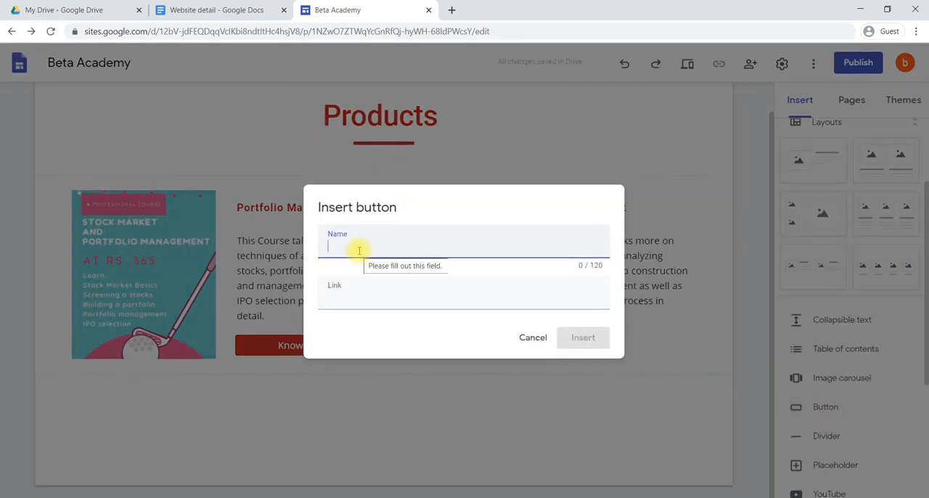
{"action": "type", "text": "Iearn "}
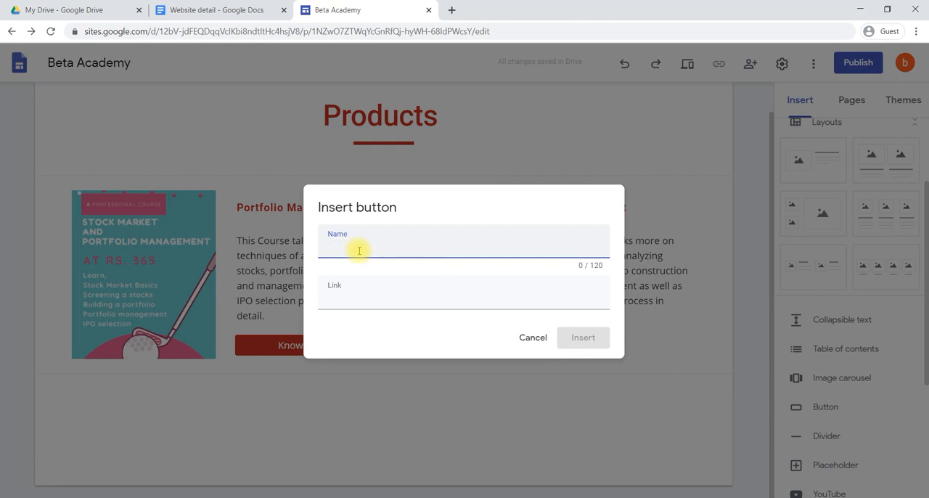
{"action": "type", "text": "Know More"}
{"action": "left_click", "coordinate": [361, 303]}
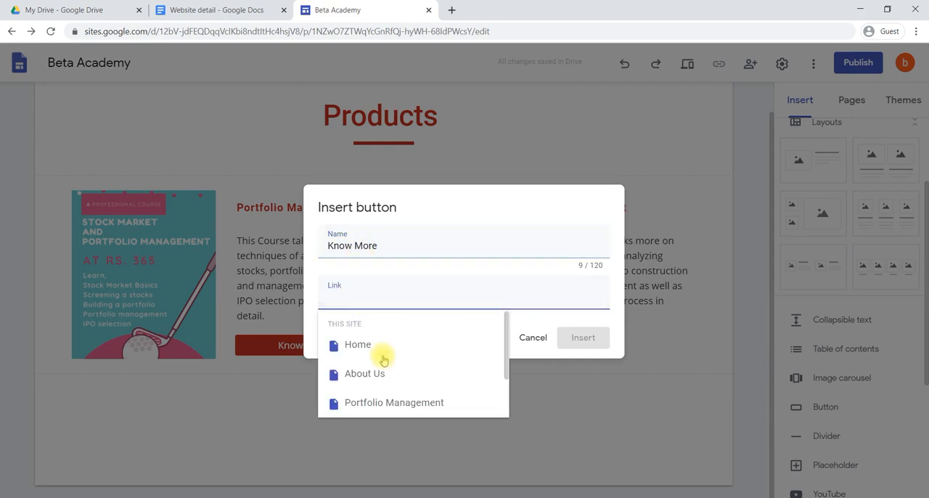
{"action": "scroll", "coordinate": [404, 384], "scroll_direction": "down", "scroll_amount": 1}
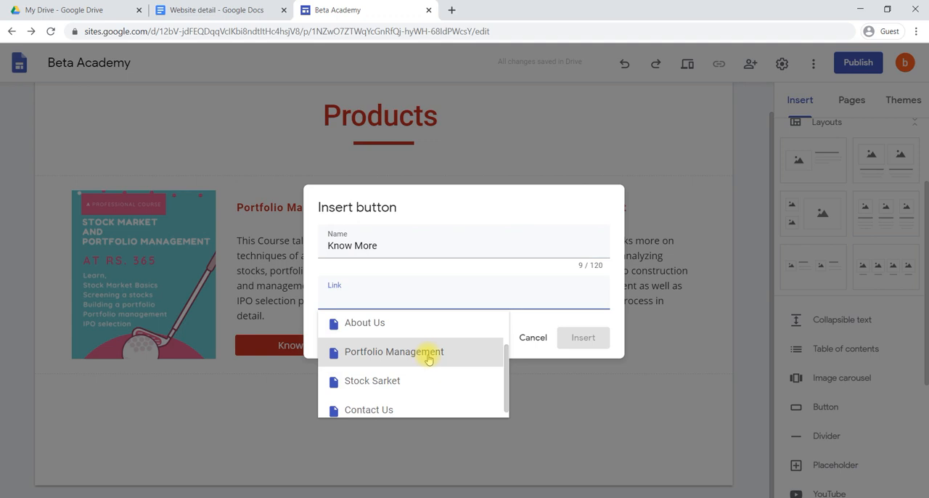
{"action": "left_click", "coordinate": [408, 381]}
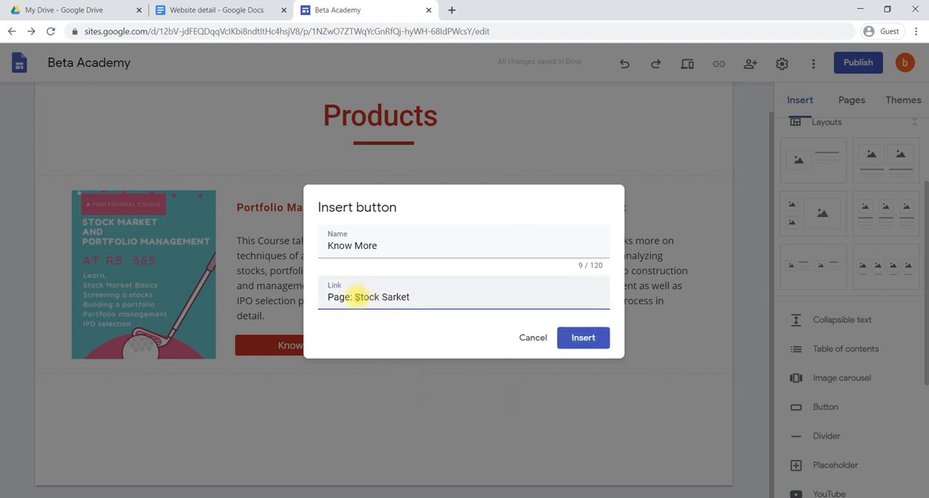
{"action": "left_click", "coordinate": [575, 340]}
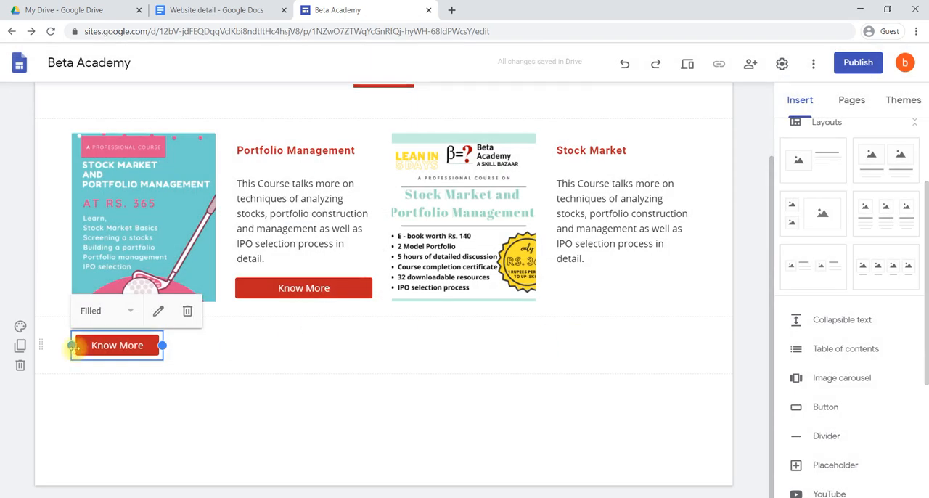
{"action": "left_click_drag", "start_coordinate": [94, 346], "coordinate": [609, 282]}
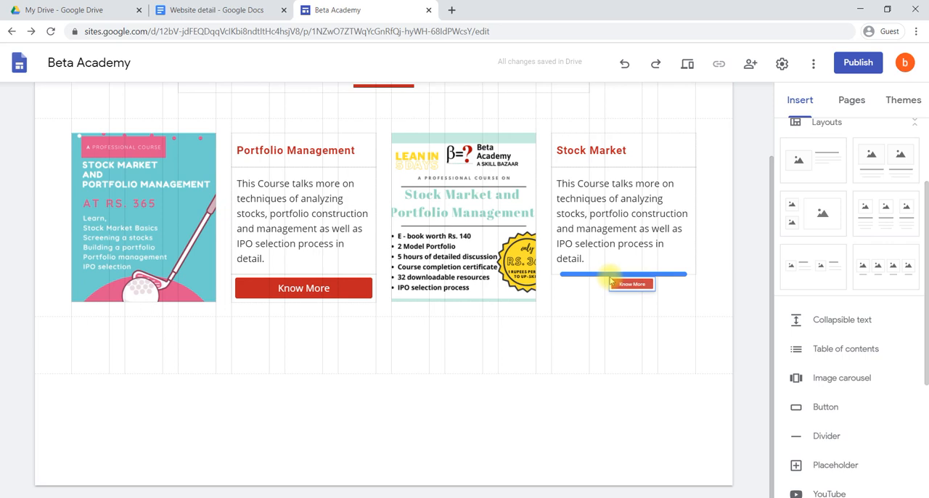
{"action": "left_click_drag", "start_coordinate": [610, 282], "coordinate": [608, 278]}
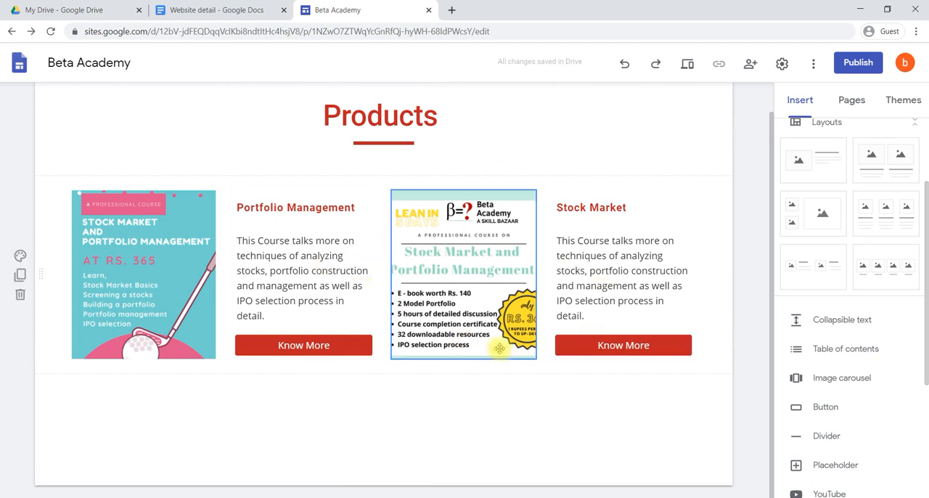
Preview the site, test the first course poster's link to the Portfolio Management page, and return to the Products page
{"action": "left_click", "coordinate": [688, 67]}
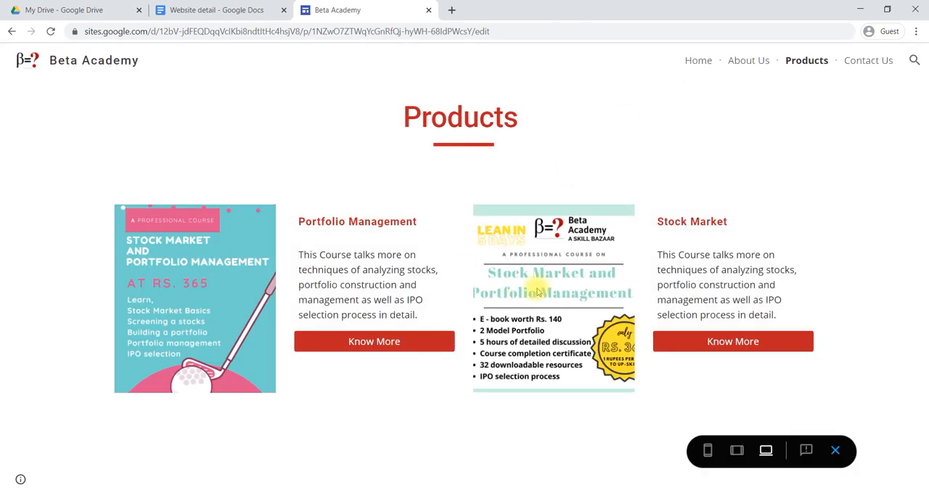
{"action": "left_click", "coordinate": [194, 290]}
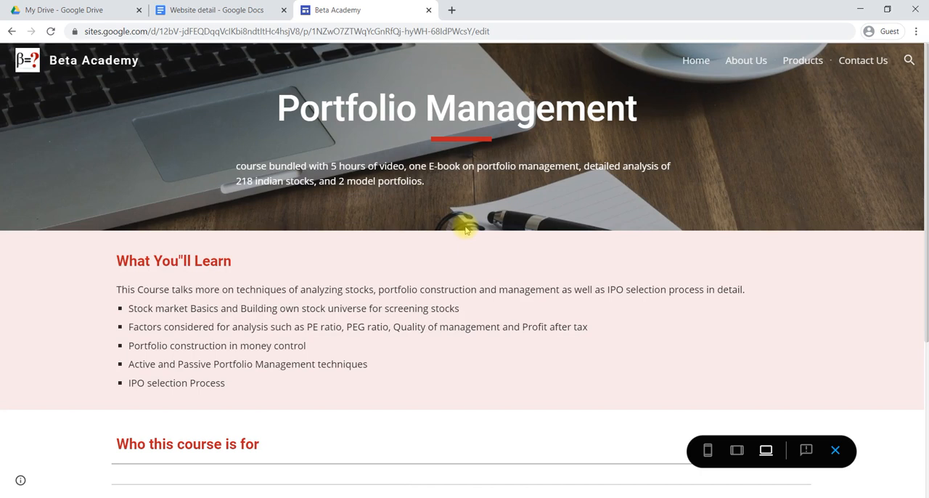
{"action": "left_click", "coordinate": [800, 64]}
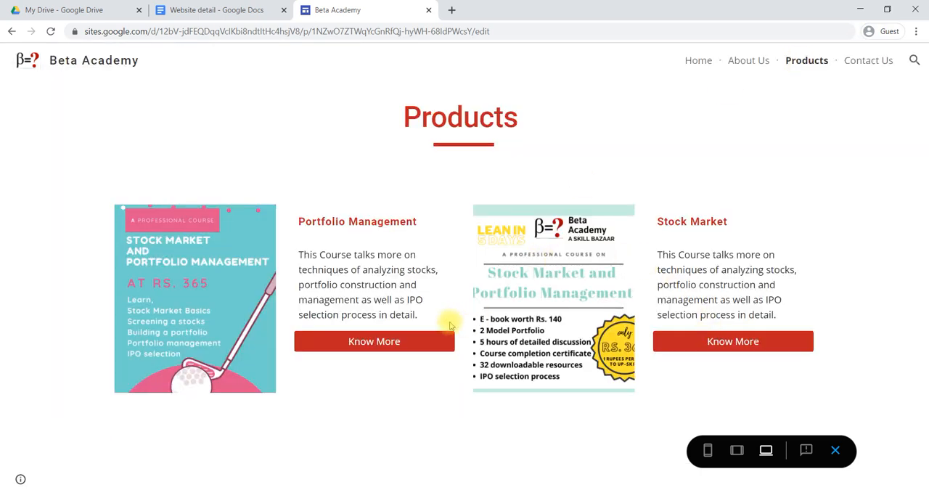
Test the Know More links for Portfolio Management and Stock Market in the preview, and exit the preview
{"action": "left_click", "coordinate": [375, 342]}
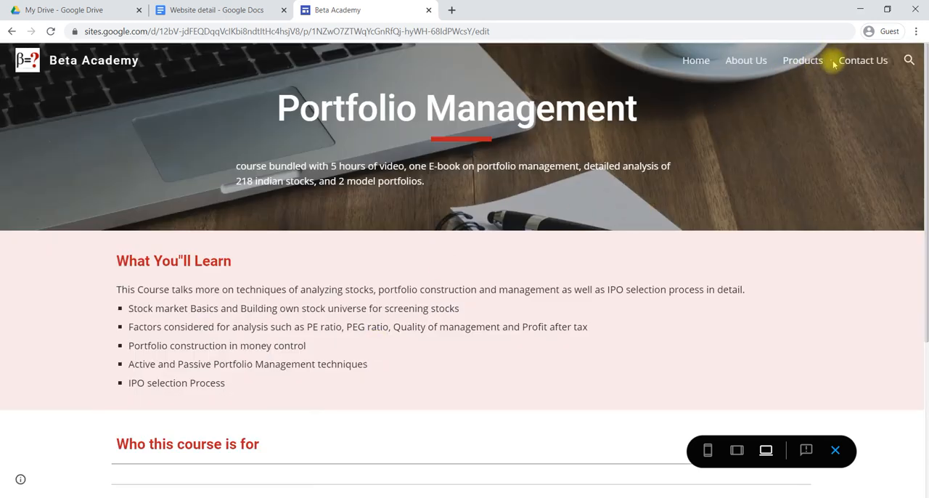
{"action": "left_click", "coordinate": [799, 61]}
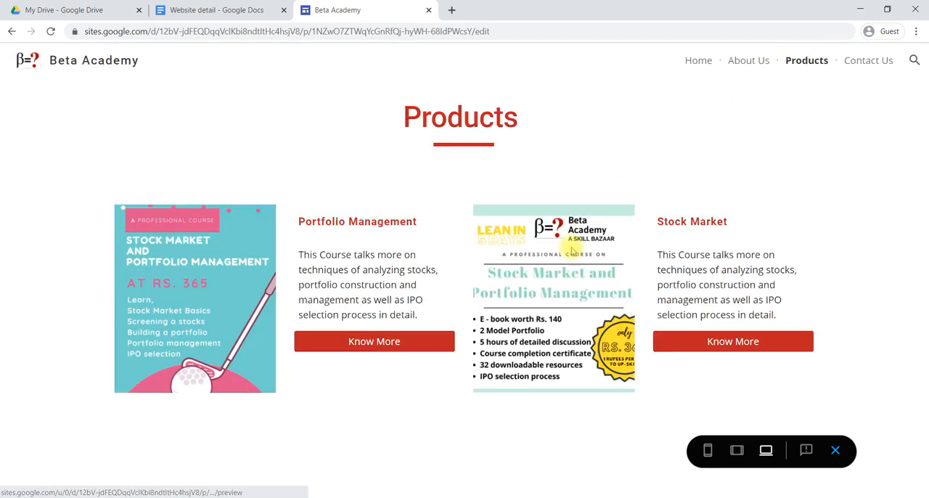
{"action": "left_click", "coordinate": [690, 347]}
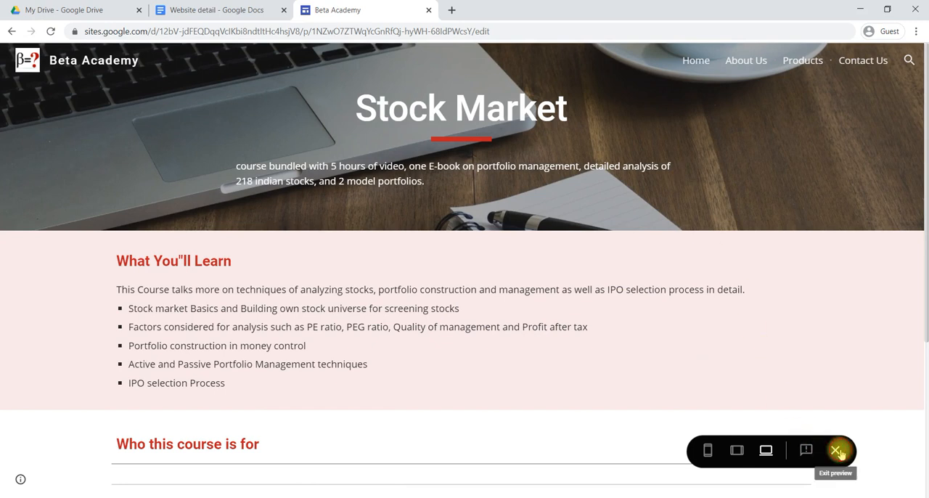
{"action": "left_click", "coordinate": [835, 450]}
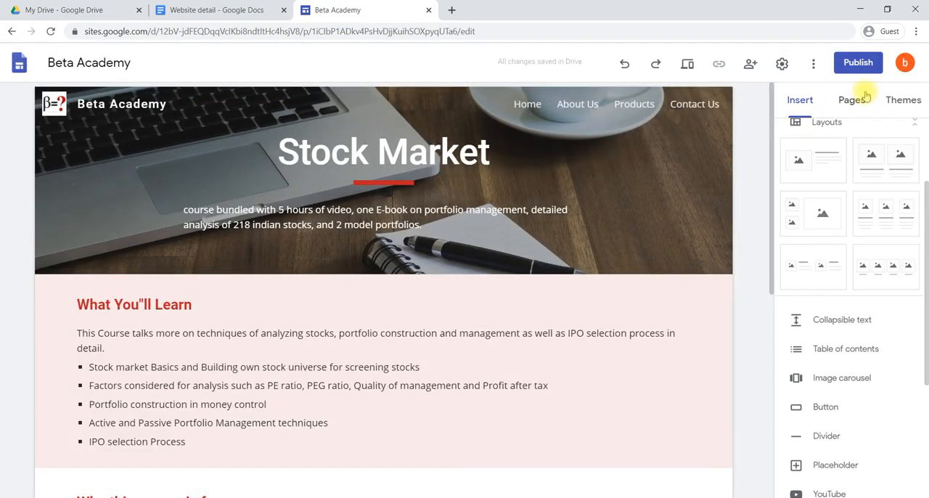
Show the Portfolio Management and Stock Sarket subpages in the site navigation and check the Products dropdown
{"action": "left_click", "coordinate": [859, 97]}
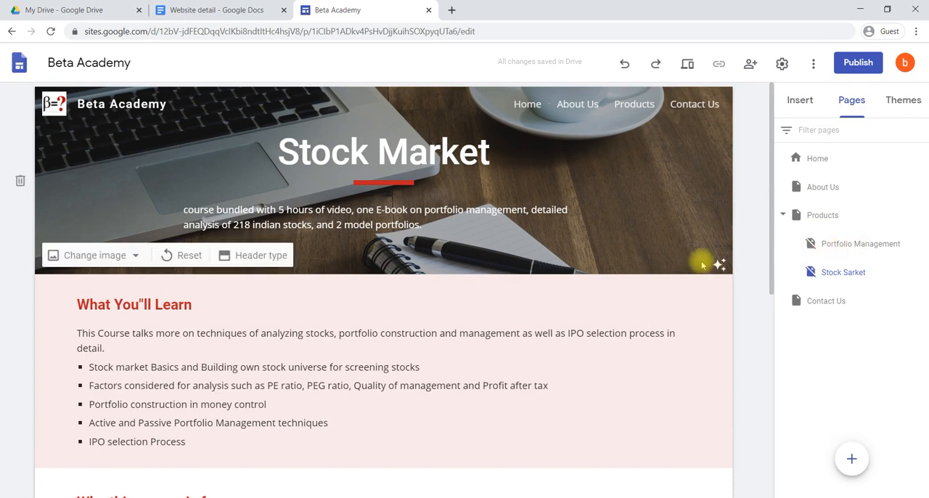
{"action": "left_click", "coordinate": [920, 245]}
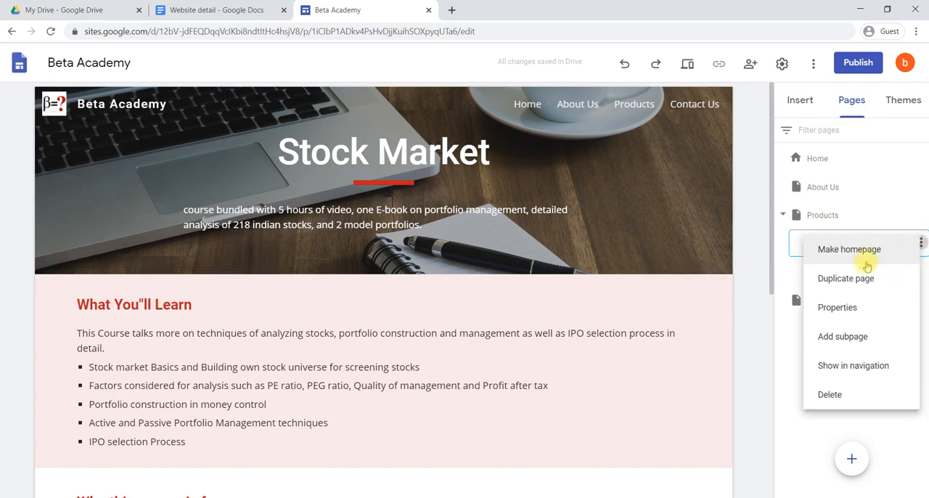
{"action": "left_click", "coordinate": [853, 370]}
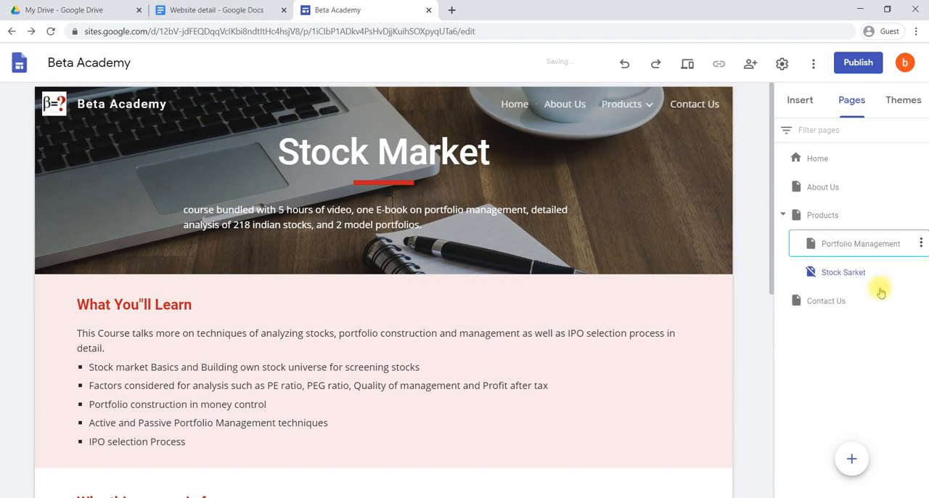
{"action": "left_click", "coordinate": [920, 272]}
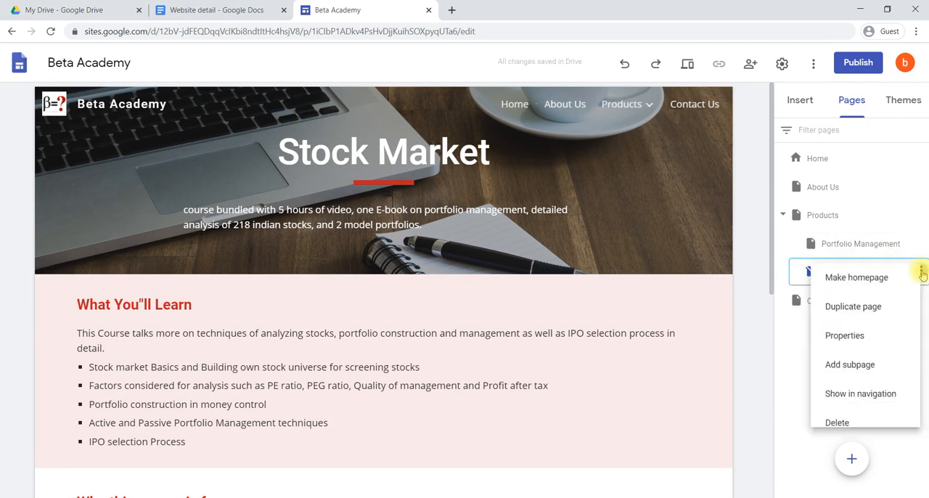
{"action": "left_click", "coordinate": [840, 400]}
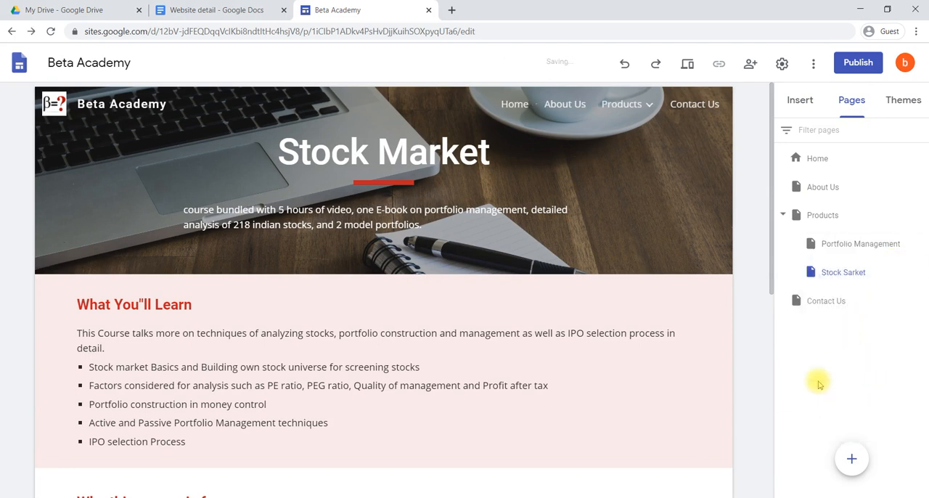
{"action": "mouse_move", "coordinate": [652, 109]}
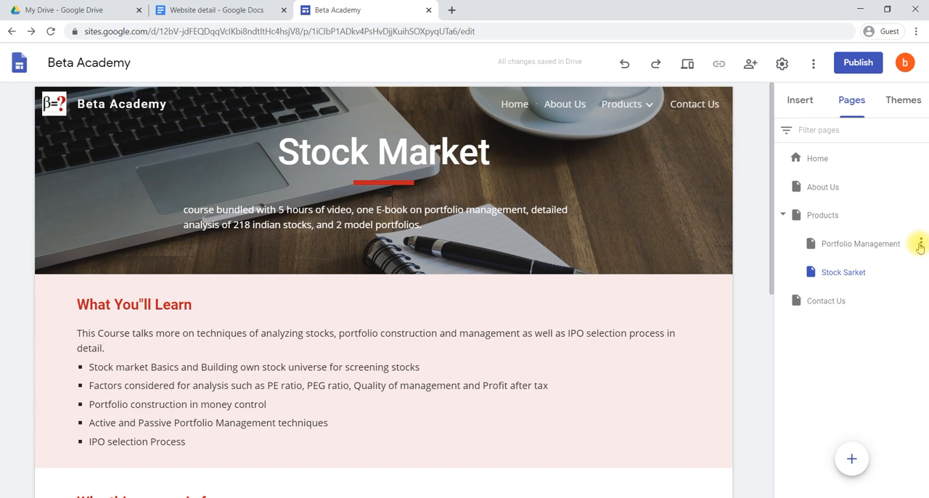
Hide the Stock Sarket subpage from the site navigation and show it there again
{"action": "left_click", "coordinate": [921, 273]}
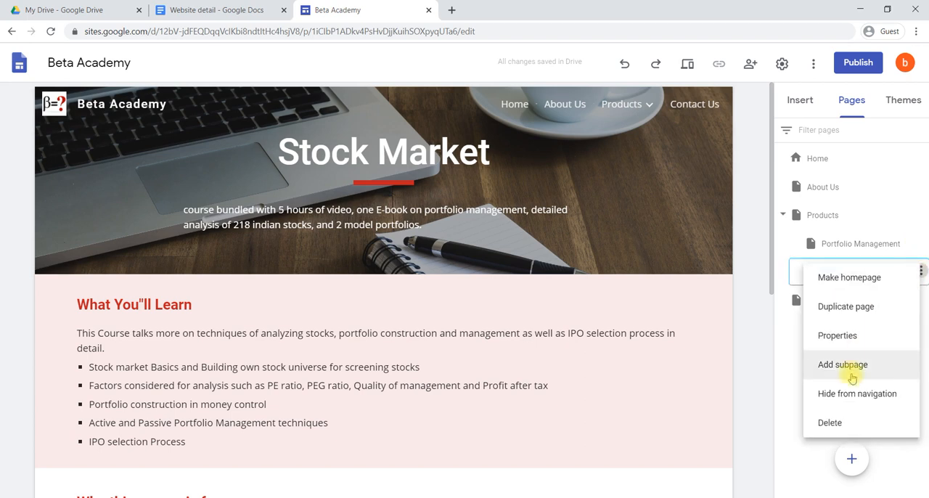
{"action": "left_click", "coordinate": [850, 393]}
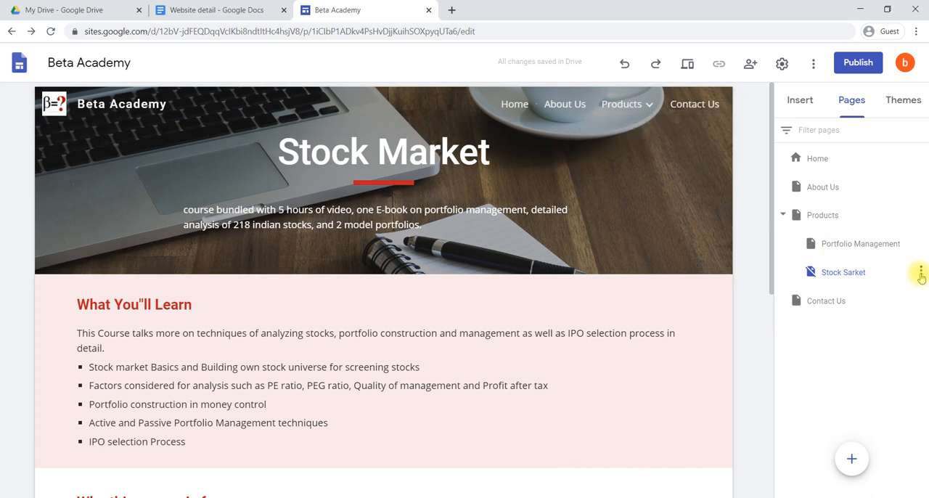
{"action": "left_click", "coordinate": [920, 273]}
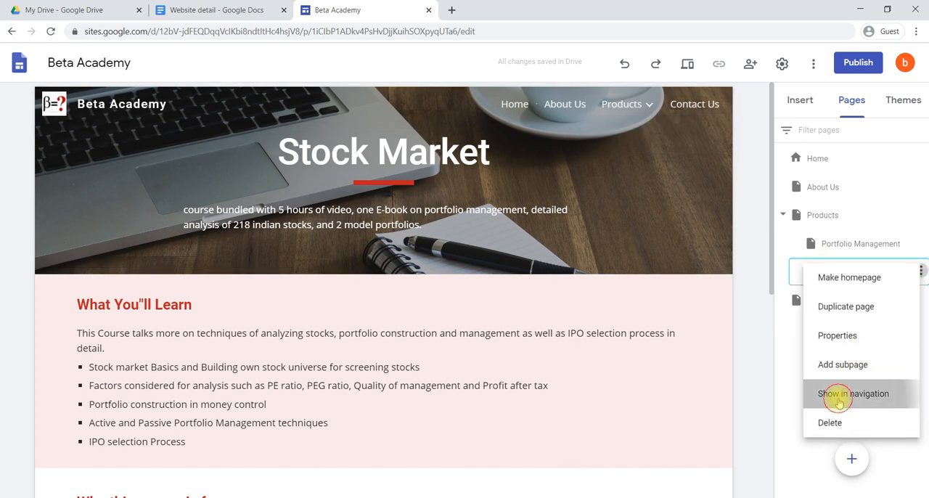
{"action": "left_click", "coordinate": [838, 401]}
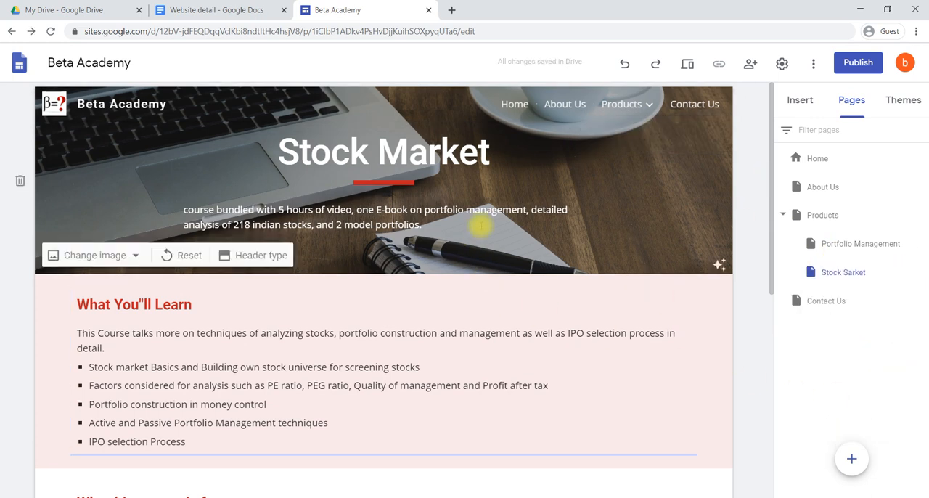
{"action": "left_click", "coordinate": [806, 105]}
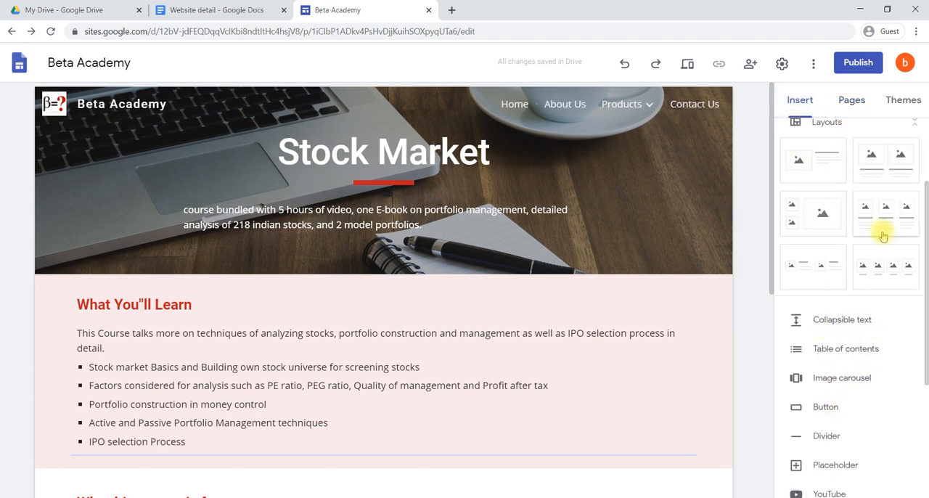
{"action": "scroll", "coordinate": [848, 300], "scroll_direction": "up", "scroll_amount": 2}
{"action": "scroll", "coordinate": [848, 300], "scroll_direction": "down", "scroll_amount": 4}
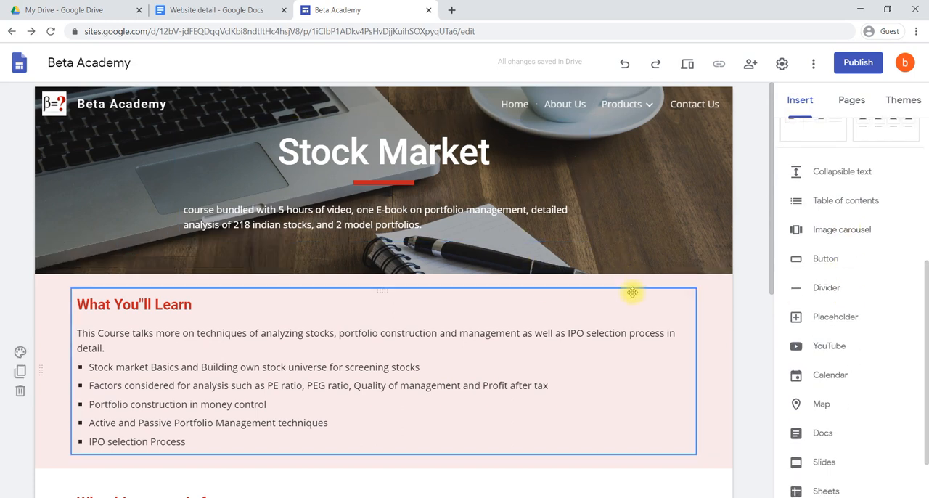
{"action": "scroll", "coordinate": [633, 293], "scroll_direction": "down", "scroll_amount": 5}
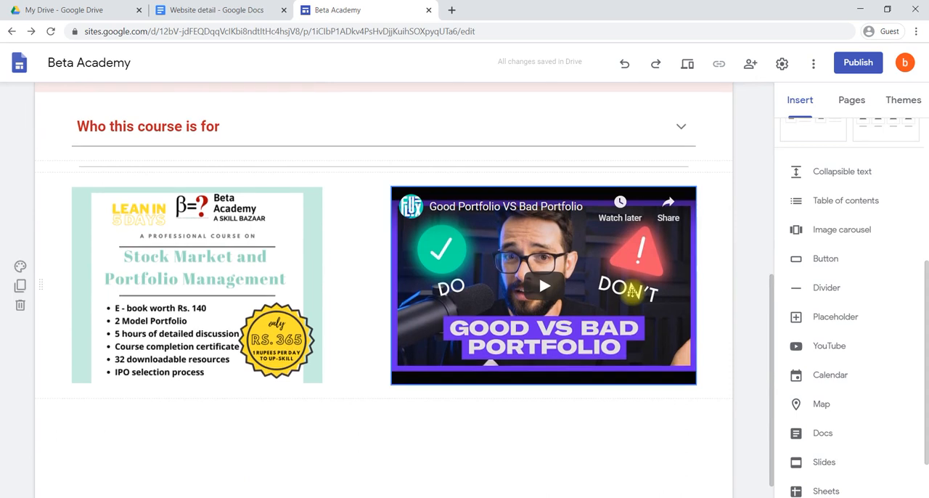
{"action": "scroll", "coordinate": [632, 292], "scroll_direction": "up", "scroll_amount": 6}
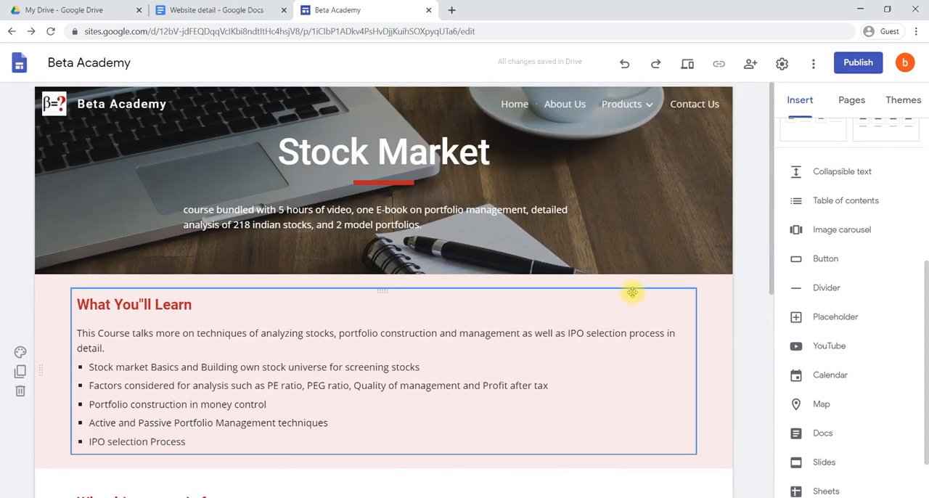